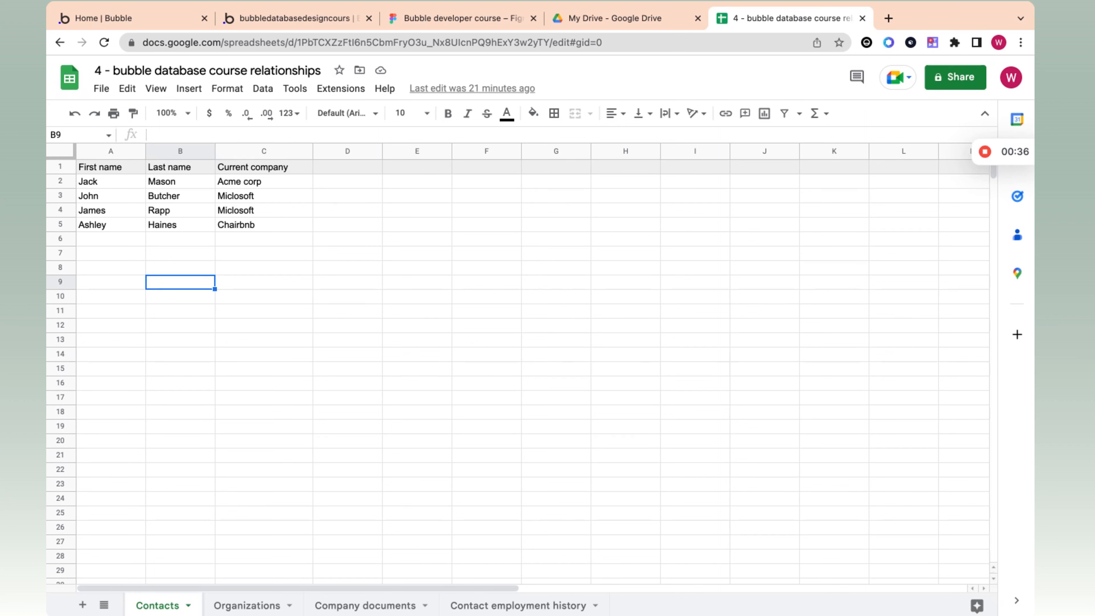
Step: Enter a formula in cell B9 of the Contacts sheet that references cell B4 of the Organizations sheet
{"action": "left_click", "coordinate": [223, 283]}
{"action": "left_click", "coordinate": [173, 281]}
{"action": "double_click", "coordinate": [174, 281]}
{"action": "type", "text": "="}
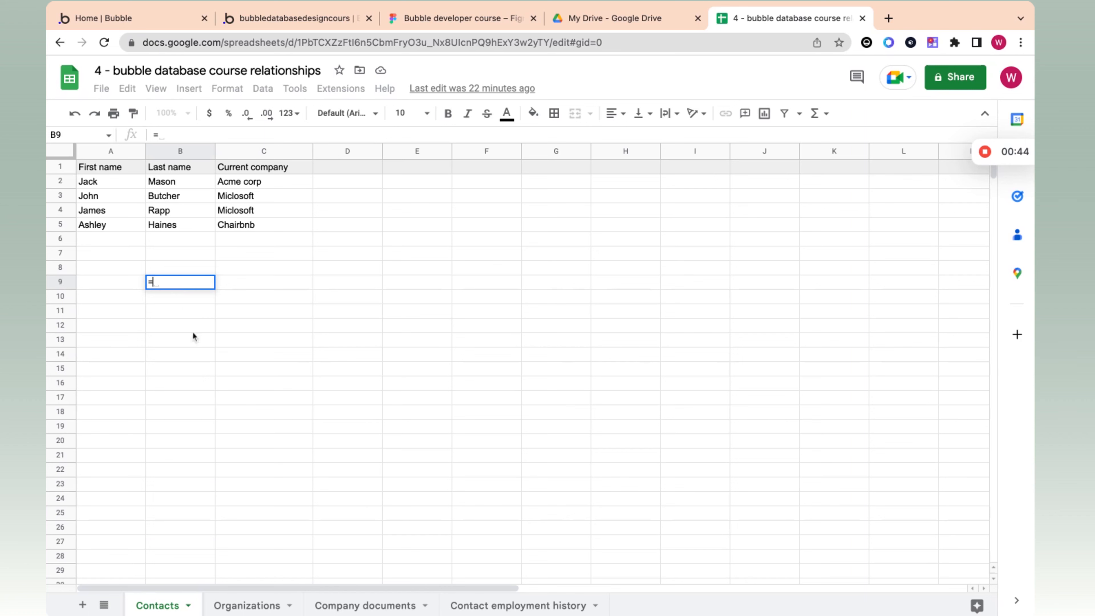
{"action": "left_click", "coordinate": [249, 606]}
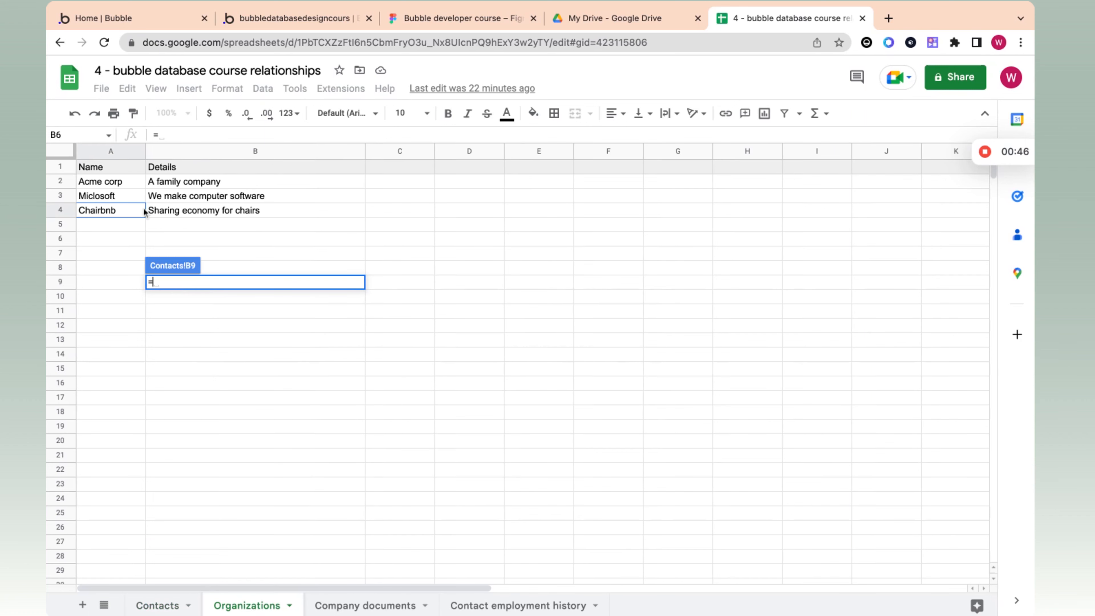
{"action": "left_click", "coordinate": [198, 212]}
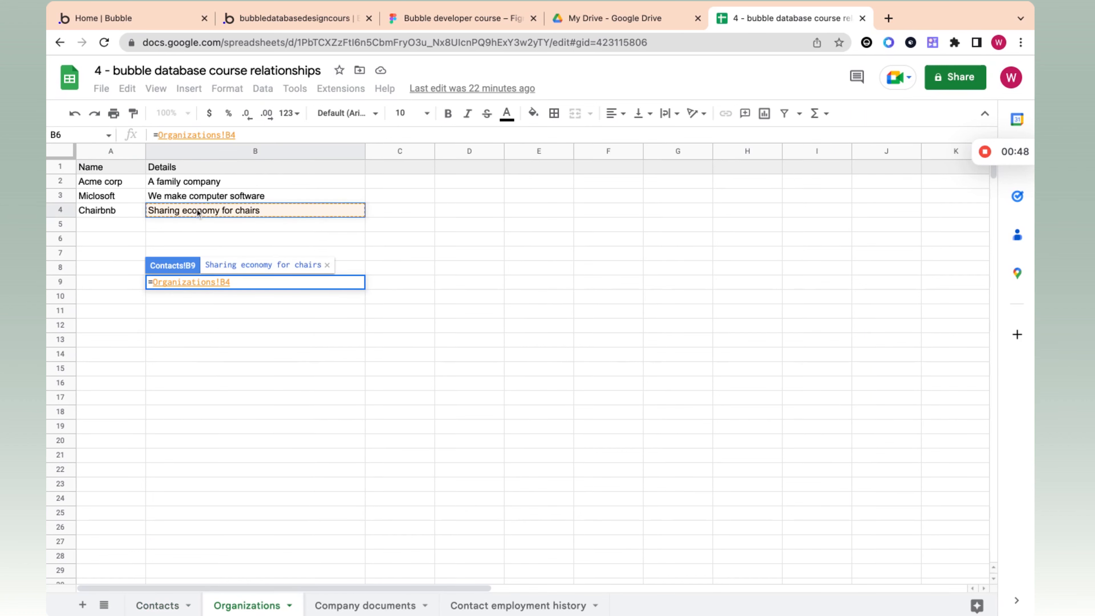
{"action": "key", "text": "Return"}
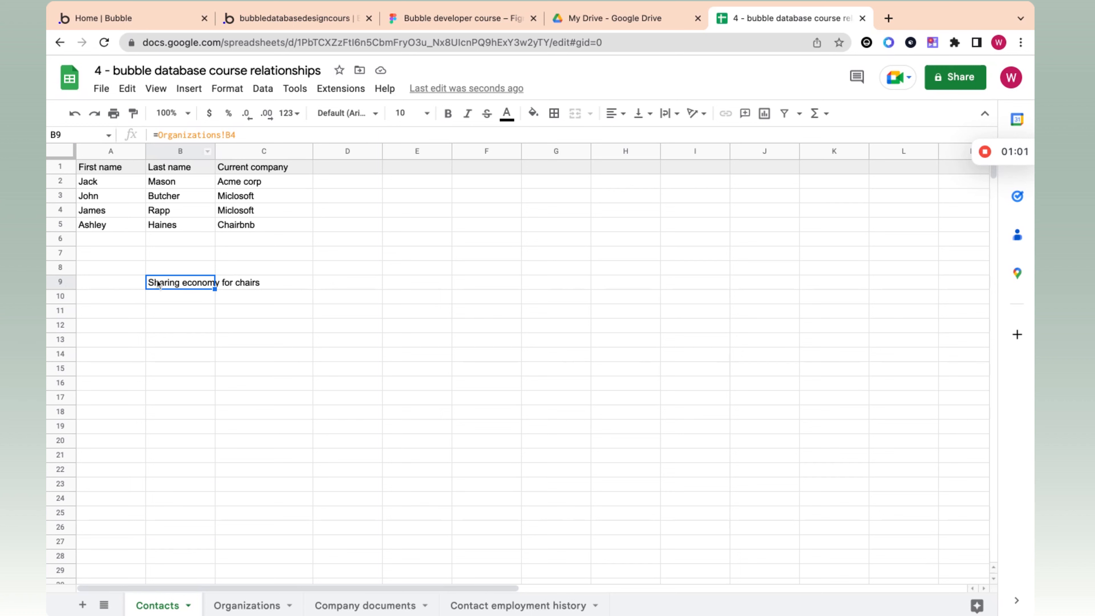
Step: Clear the Organizations!B4 formula from cell B9 of the Contacts sheet
{"action": "double_click", "coordinate": [171, 284]}
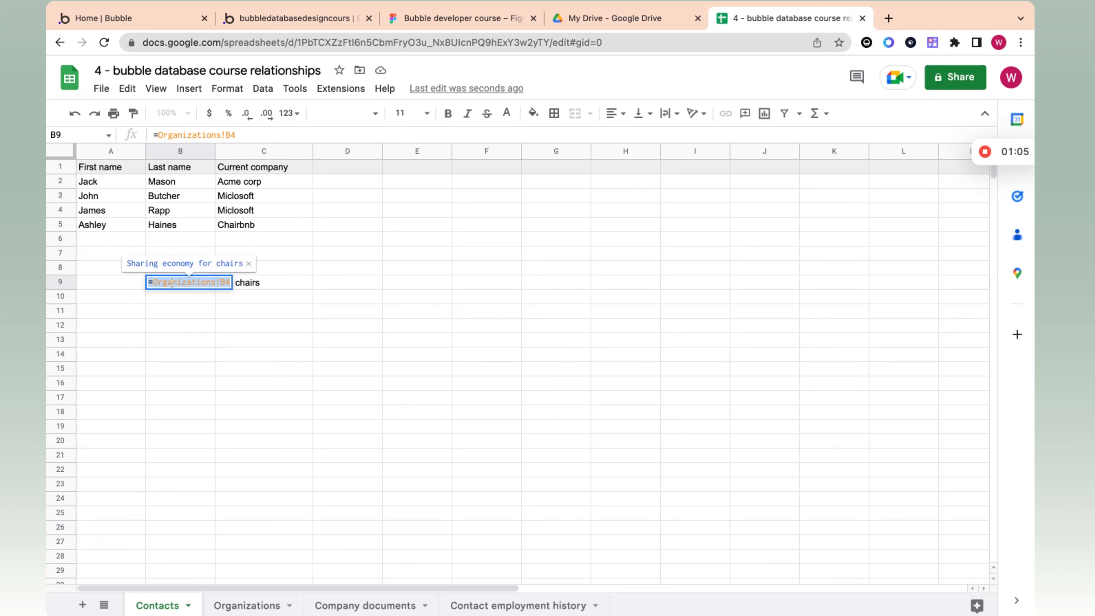
{"action": "key", "text": "BackSpace"}
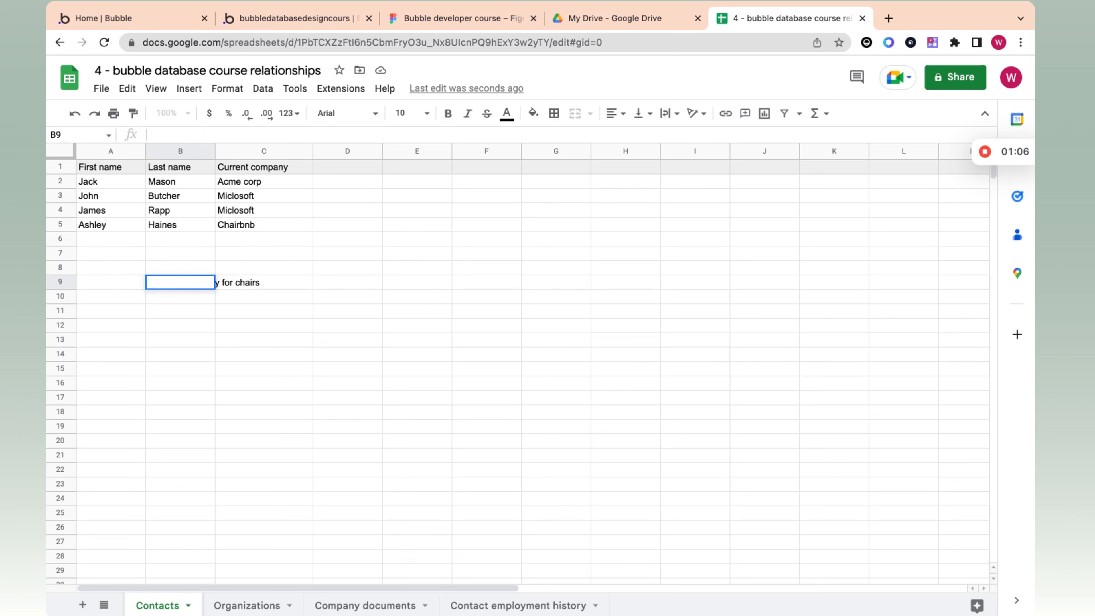
{"action": "left_click", "coordinate": [176, 312]}
{"action": "double_click", "coordinate": [163, 279]}
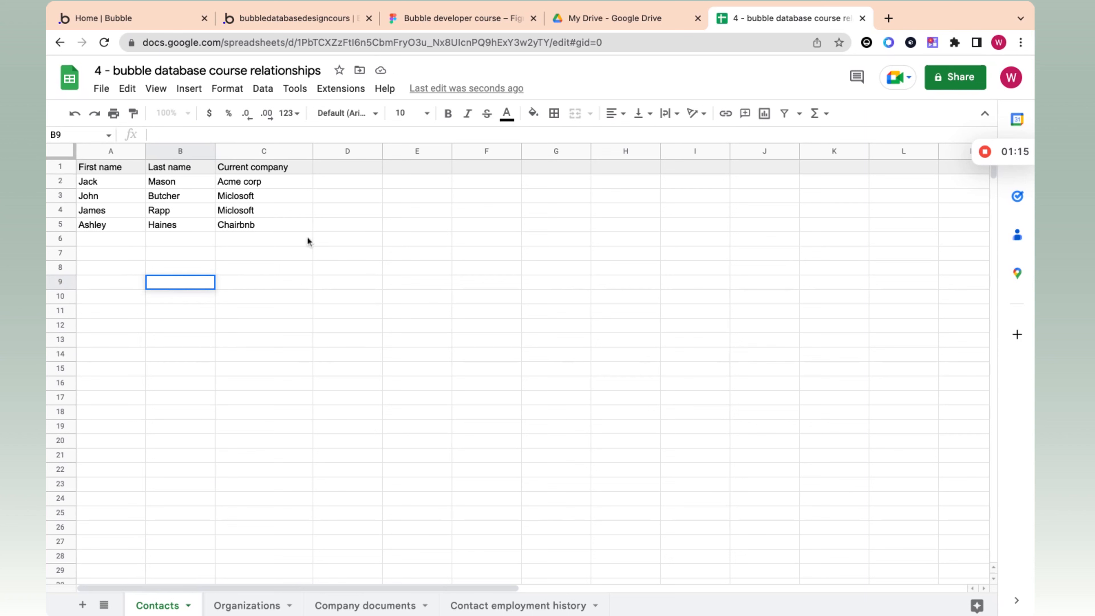
{"action": "double_click", "coordinate": [249, 236]}
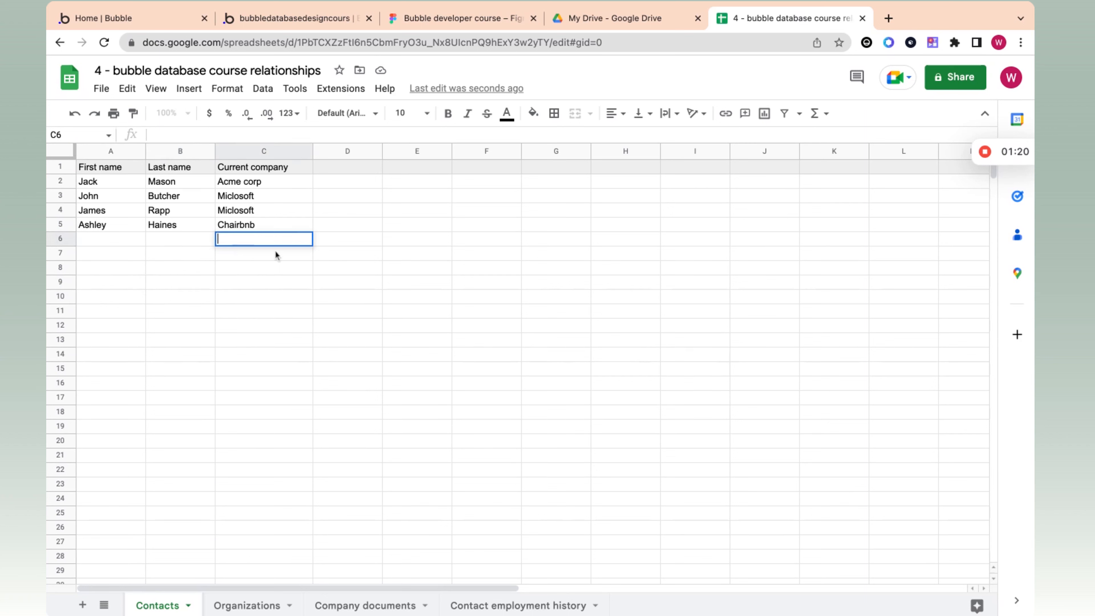
{"action": "type", "text": "="}
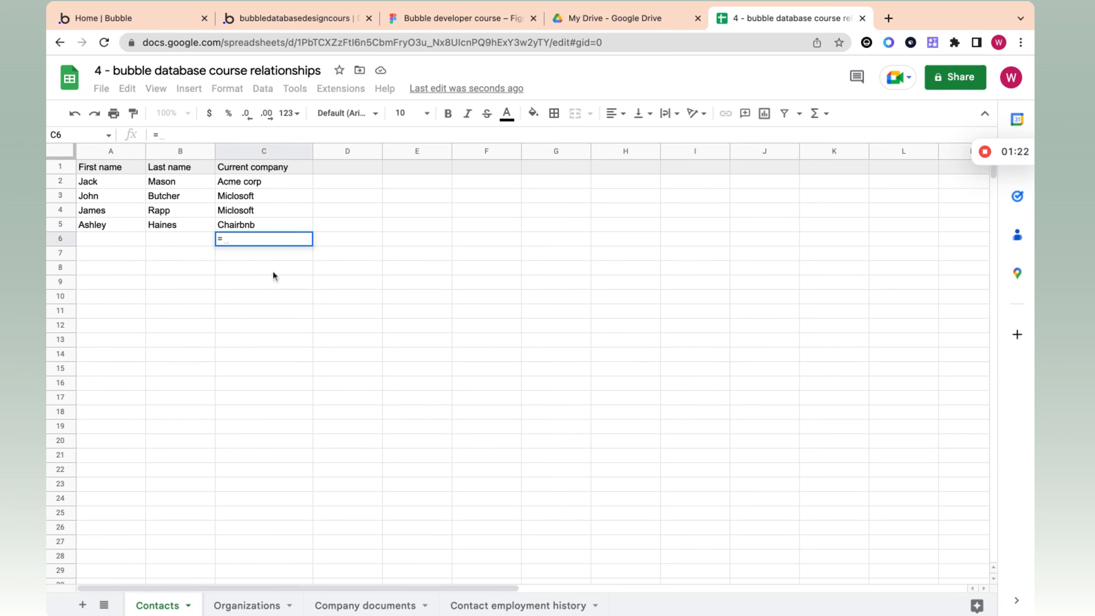
{"action": "left_click", "coordinate": [267, 604]}
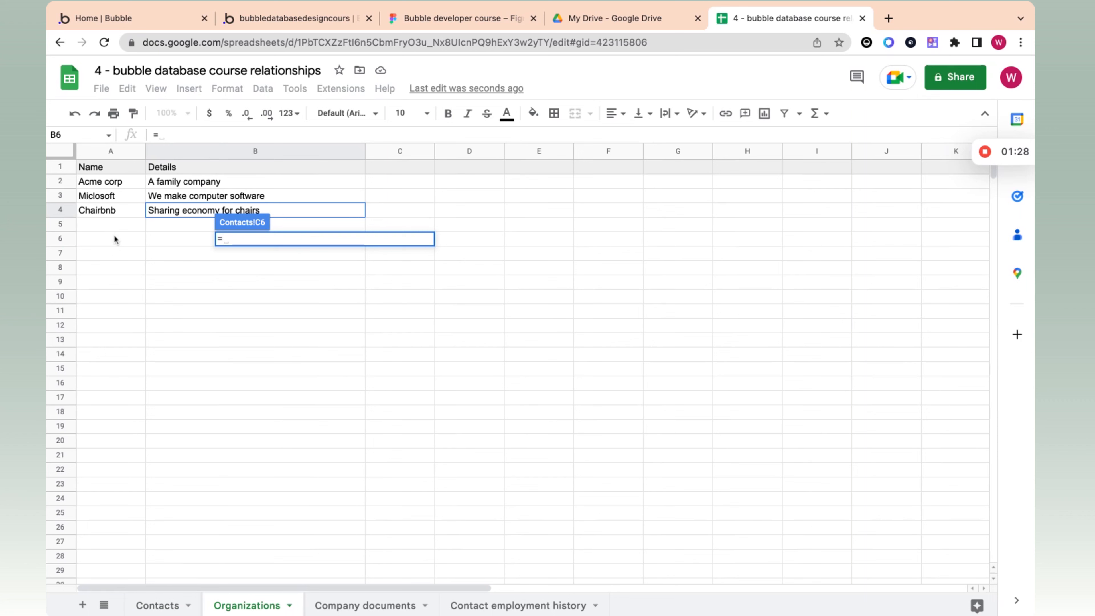
{"action": "key", "text": "Escape"}
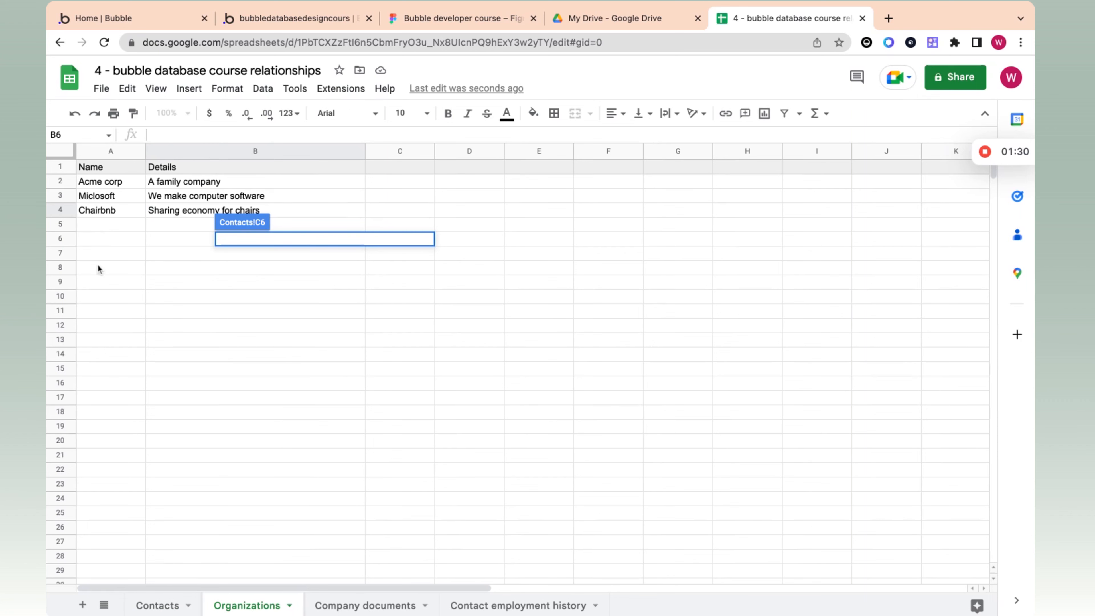
Step: Check Chairbnb's row on the Organizations sheet and enter its row number, 4, in cell C6 of the Contacts sheet
{"action": "left_click", "coordinate": [232, 605]}
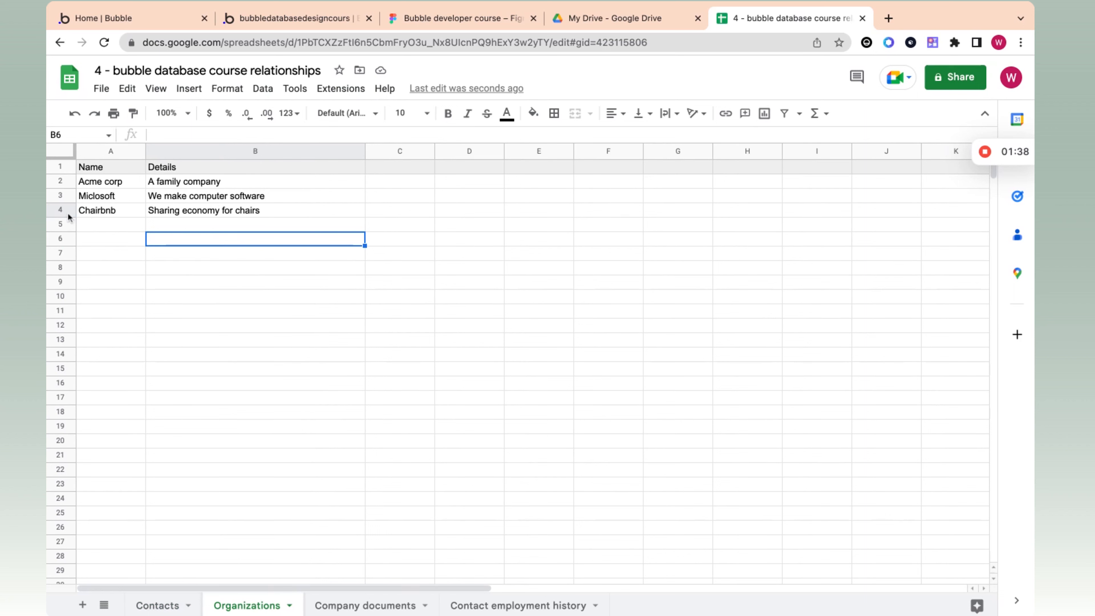
{"action": "left_click", "coordinate": [160, 605]}
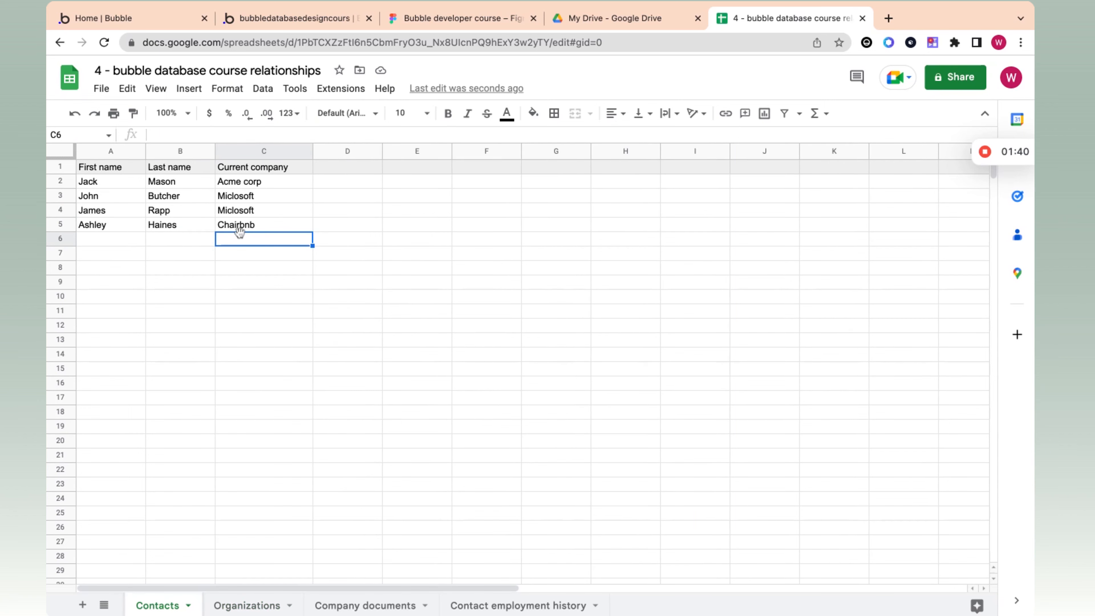
{"action": "type", "text": "4"}
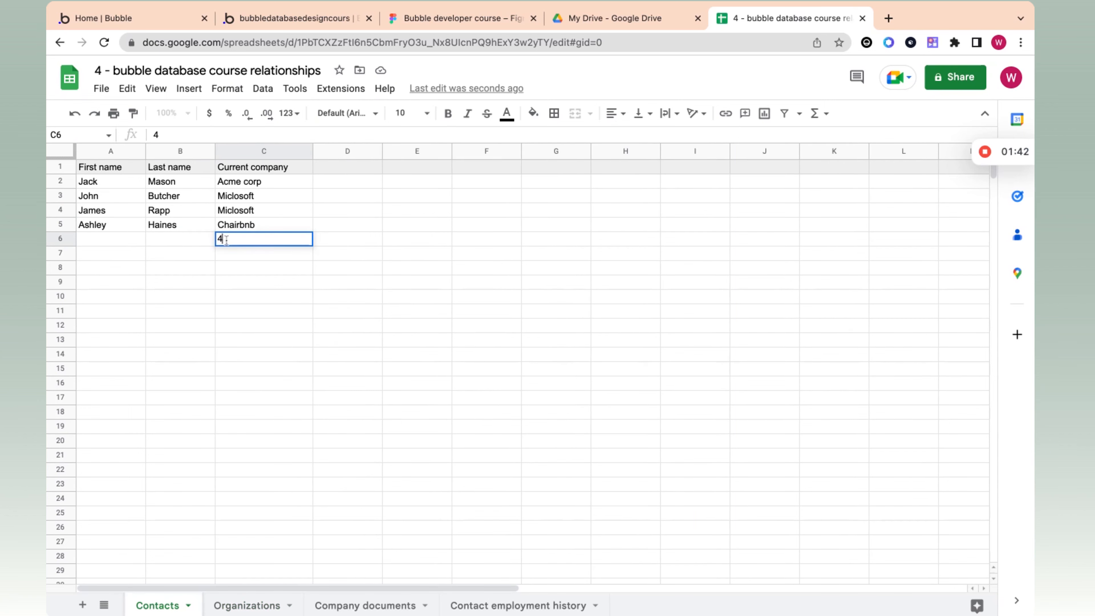
{"action": "key", "text": "Return"}
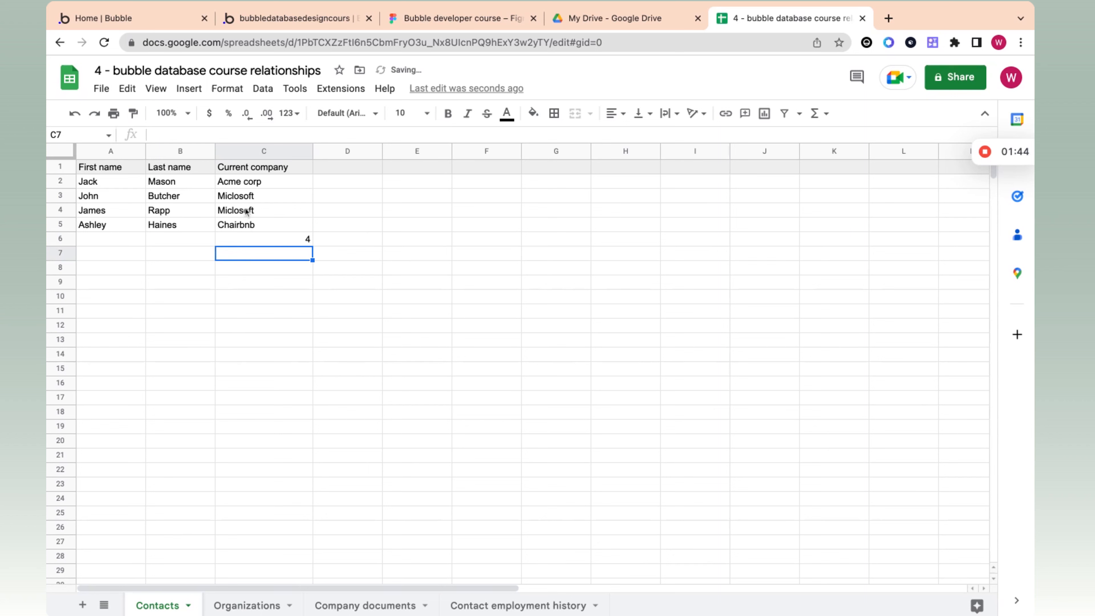
Step: Clear the number from cell C6 under the Current company column
{"action": "left_click", "coordinate": [280, 239]}
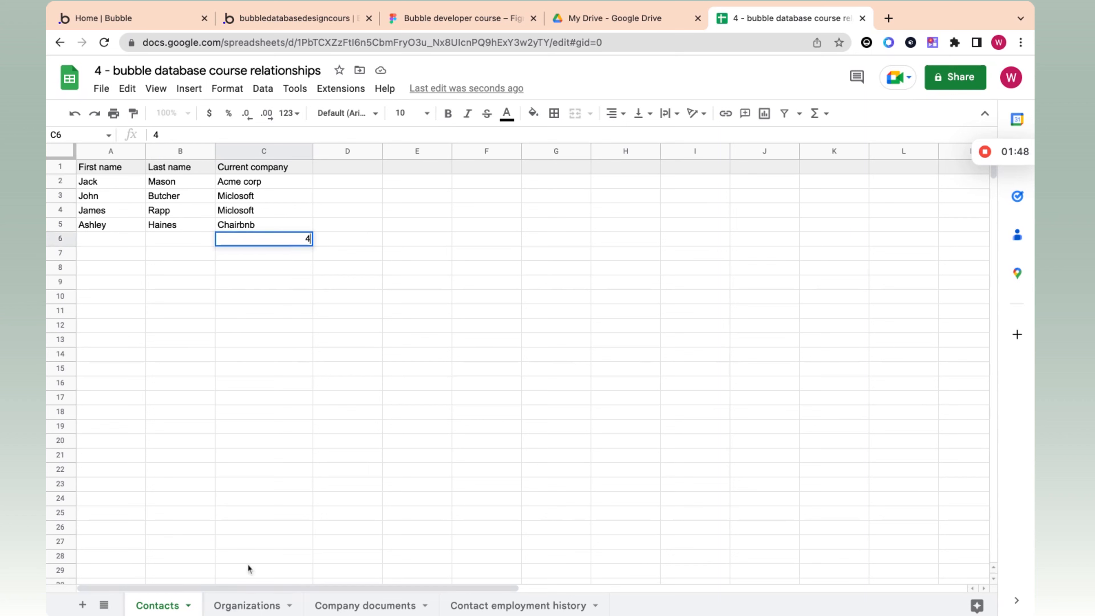
{"action": "double_click", "coordinate": [281, 241]}
{"action": "key", "text": "super+a"}
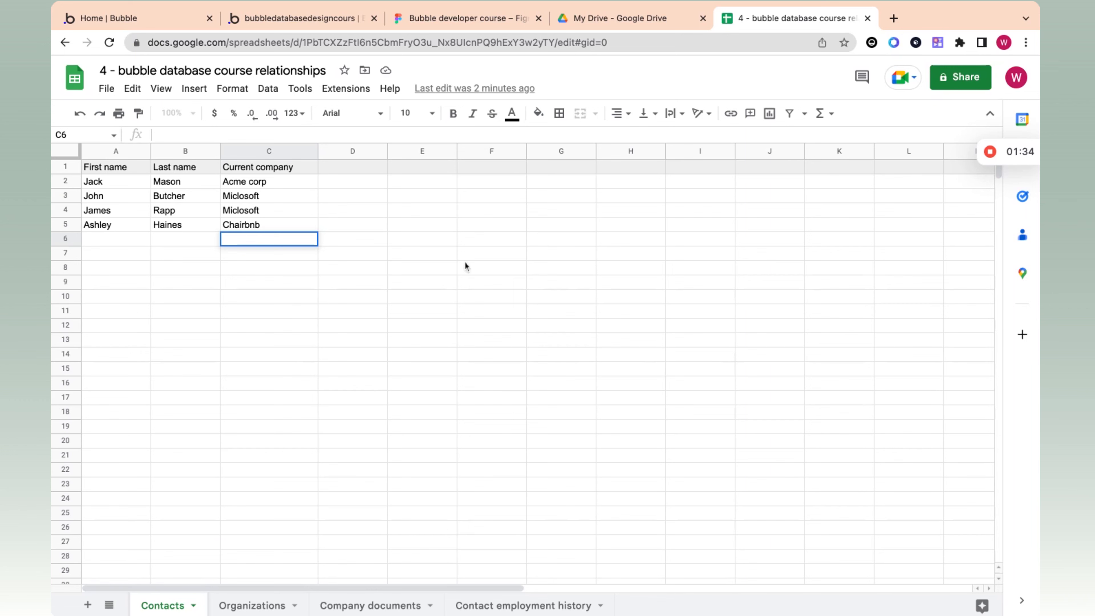
{"action": "mouse_move", "coordinate": [989, 151]}
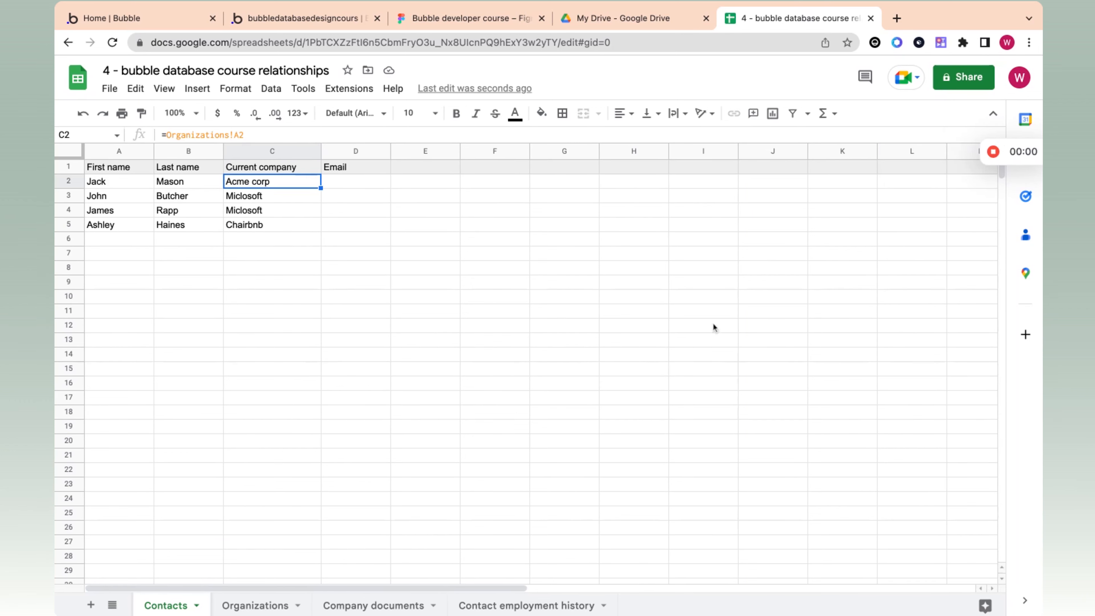
{"action": "mouse_move", "coordinate": [975, 153]}
{"action": "left_click", "coordinate": [510, 317]}
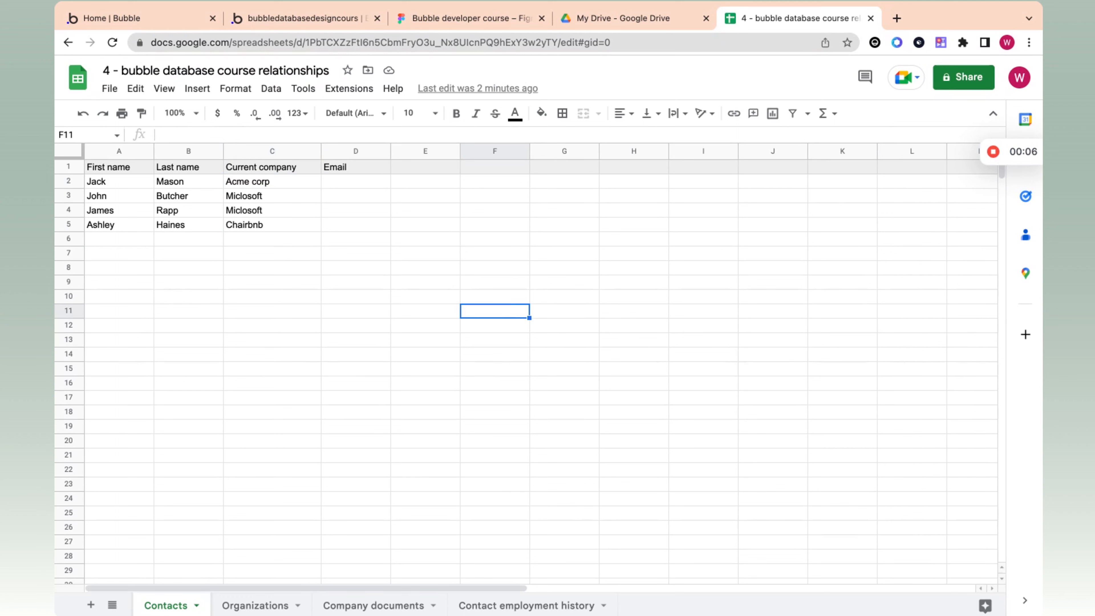
Step: Add the header "Amount investment" in cell C1 of the Organizations sheet and widen column C to fit it
{"action": "left_click", "coordinate": [247, 607]}
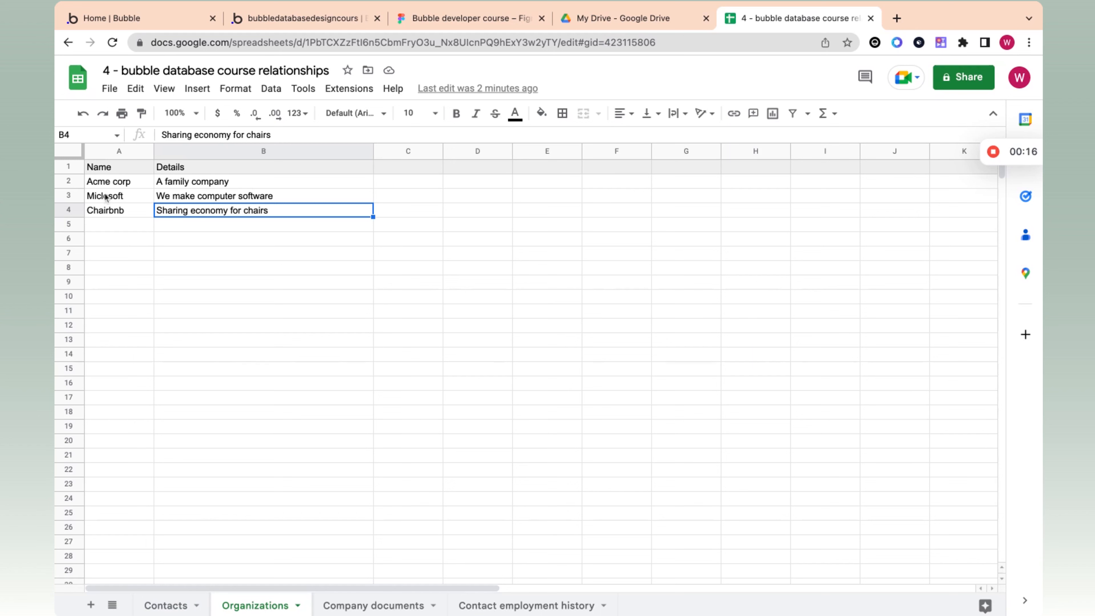
{"action": "left_click", "coordinate": [113, 199]}
{"action": "left_click", "coordinate": [244, 187]}
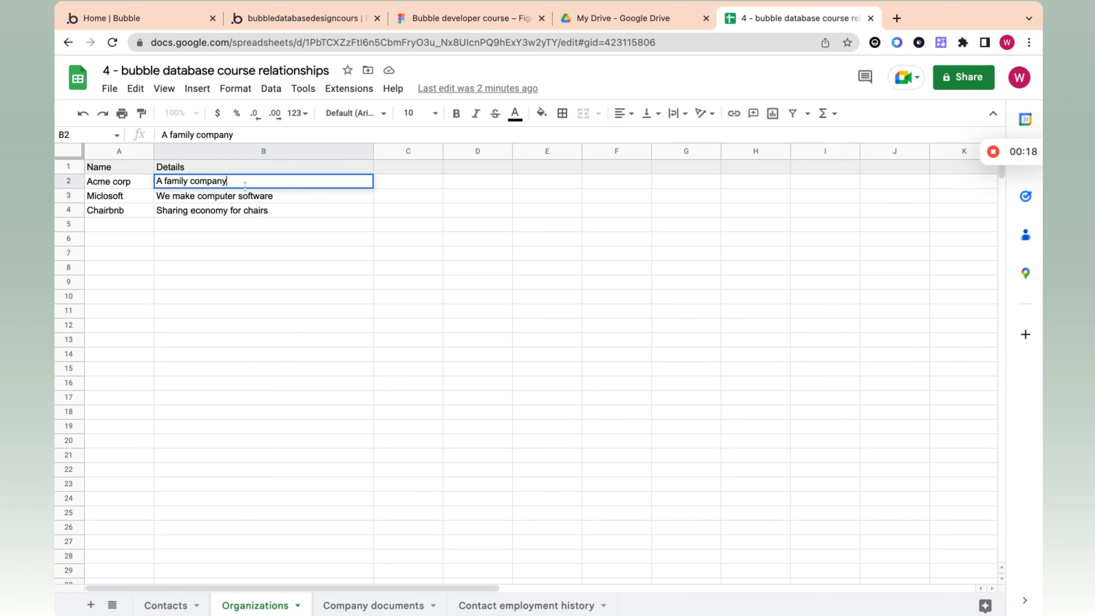
{"action": "left_click", "coordinate": [242, 200]}
{"action": "double_click", "coordinate": [424, 169]}
{"action": "type", "text": "Amount investment"}
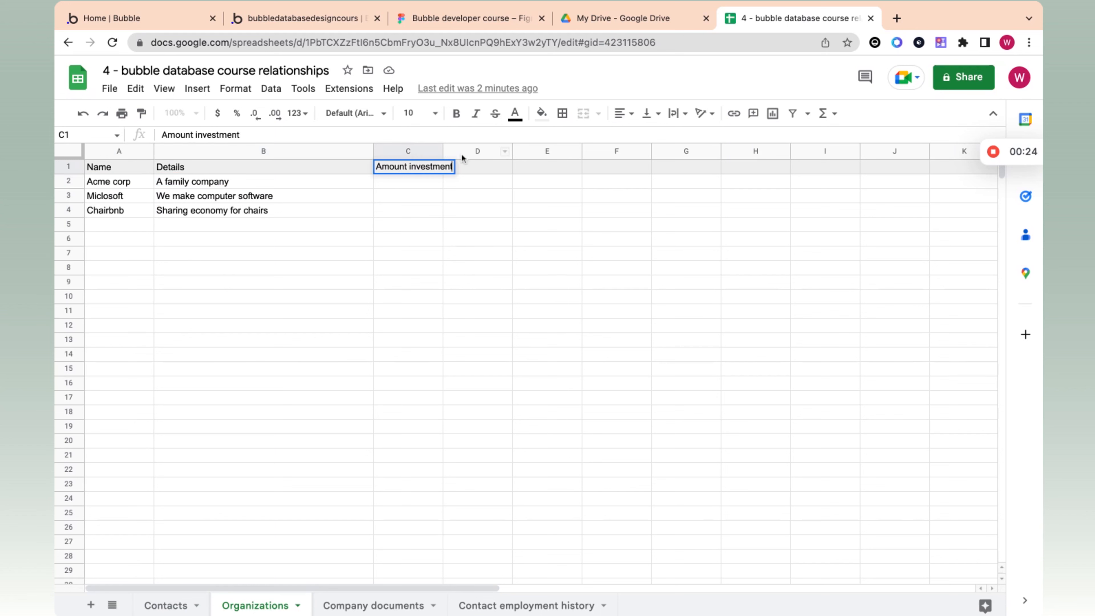
{"action": "left_click_drag", "start_coordinate": [443, 151], "coordinate": [468, 151]}
{"action": "left_click", "coordinate": [409, 185]}
{"action": "left_click", "coordinate": [419, 197]}
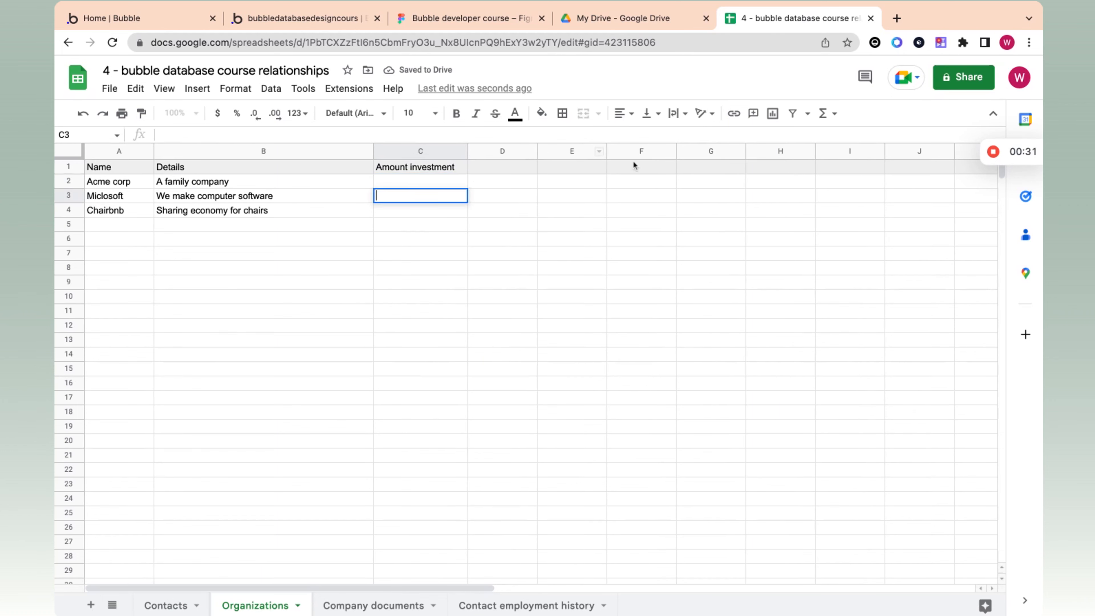
{"action": "left_click", "coordinate": [128, 184]}
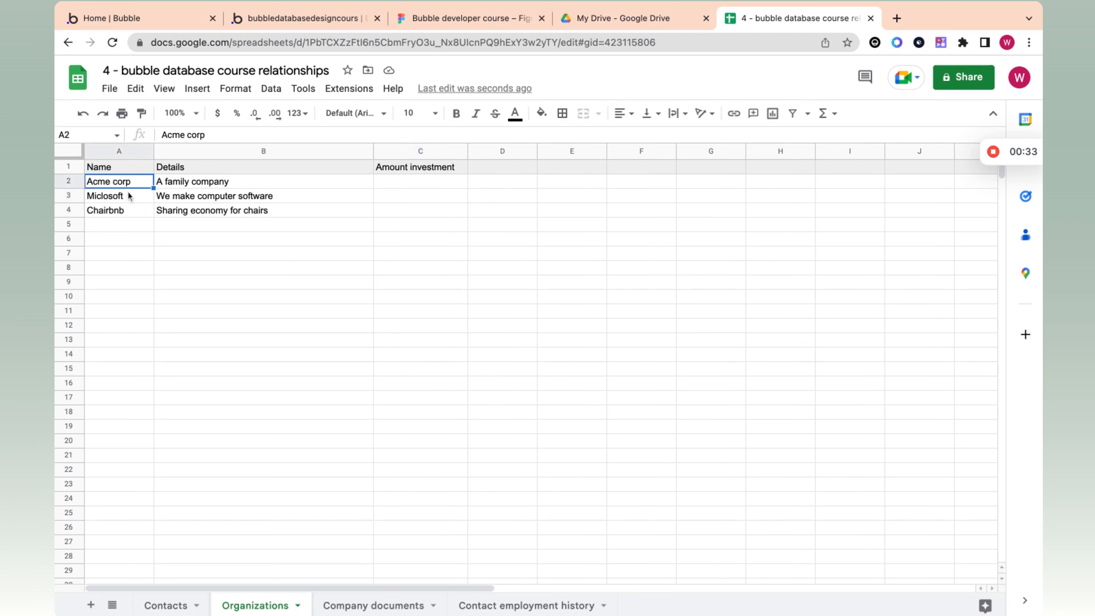
{"action": "left_click", "coordinate": [129, 197]}
{"action": "left_click", "coordinate": [135, 211]}
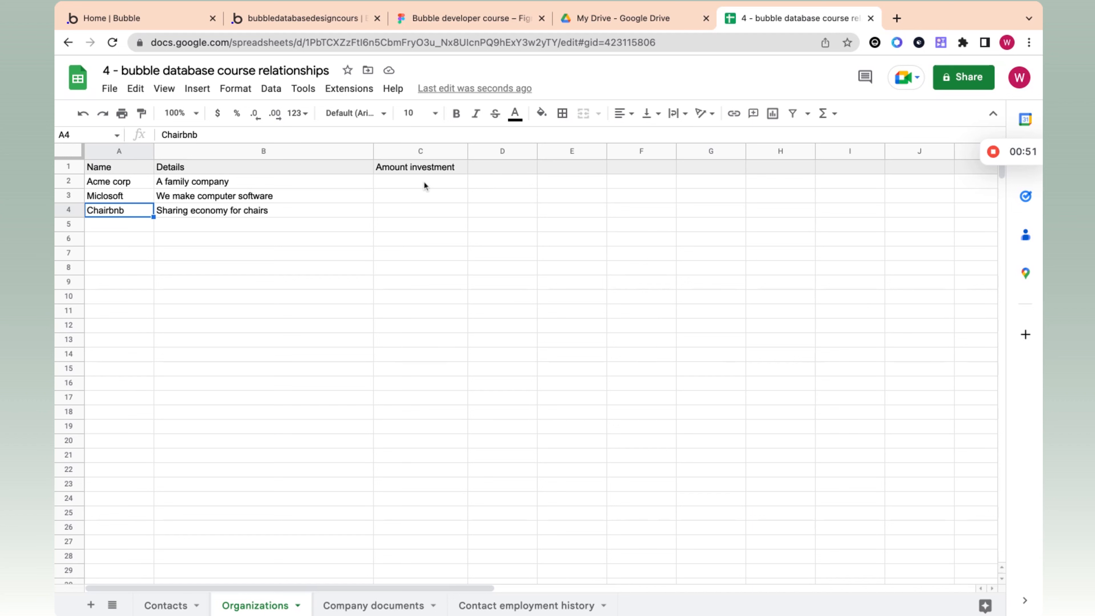
Step: Add an "Employees" header in cell D1 and enter two employees' first names, separated by a comma, in the Acme corp row
{"action": "left_click", "coordinate": [491, 172]}
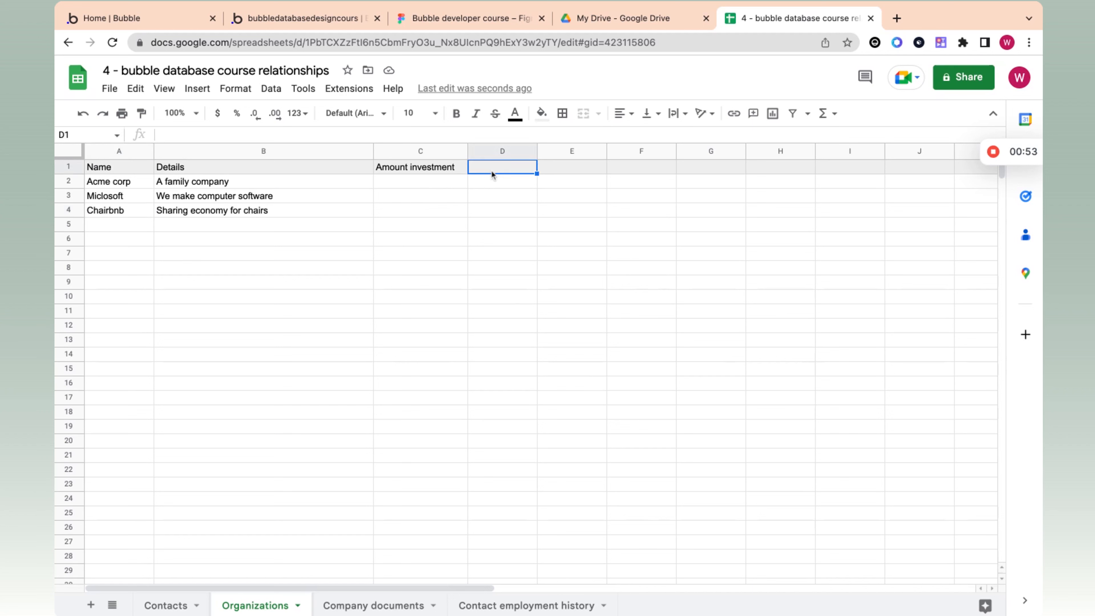
{"action": "type", "text": "Em"}
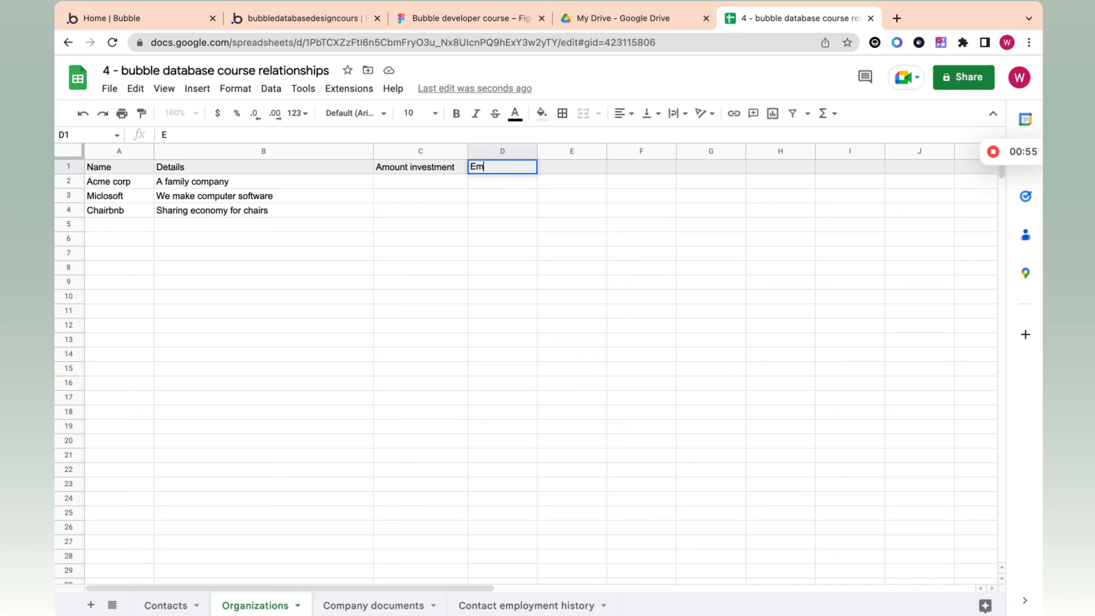
{"action": "type", "text": "ployees"}
{"action": "left_click", "coordinate": [499, 181]}
{"action": "type", "text": "Jma"}
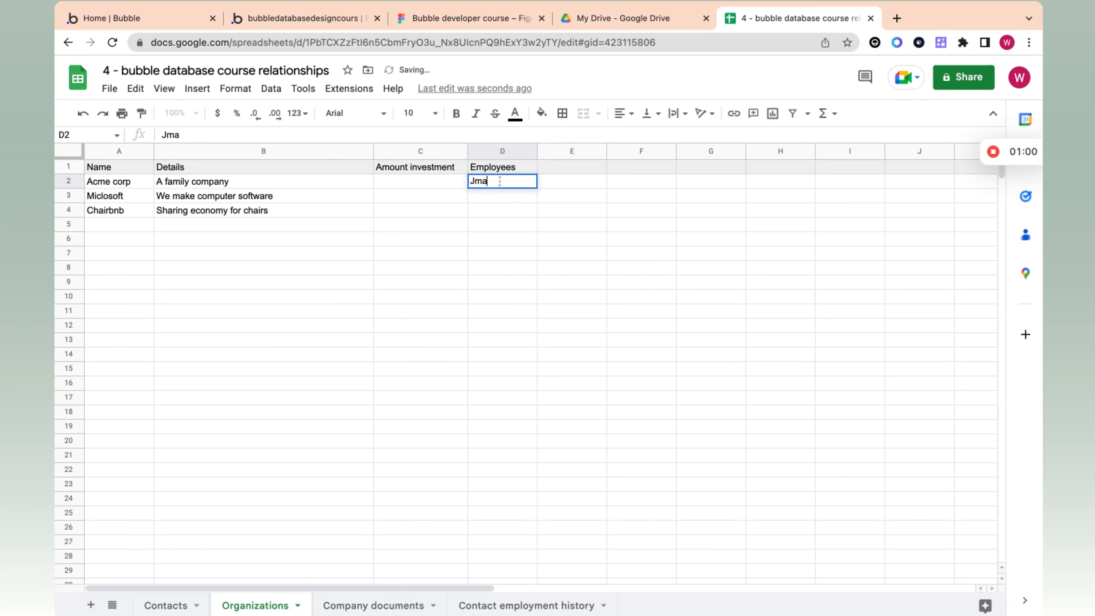
{"action": "type", "text": "es, jack"}
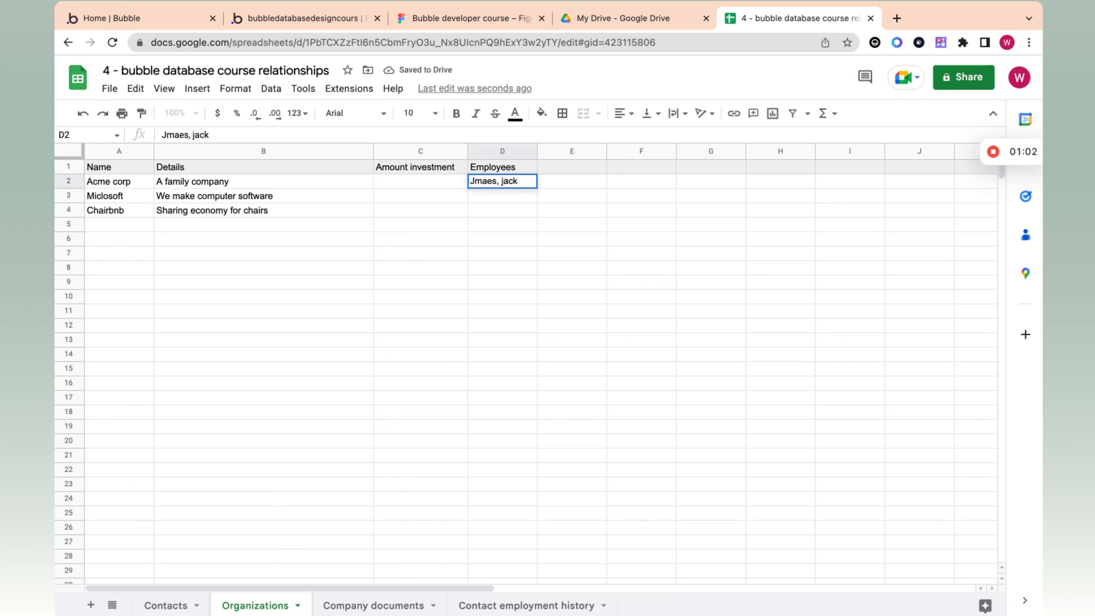
Step: Clear the contents of the whole Employees column on the Organizations sheet
{"action": "left_click", "coordinate": [514, 153]}
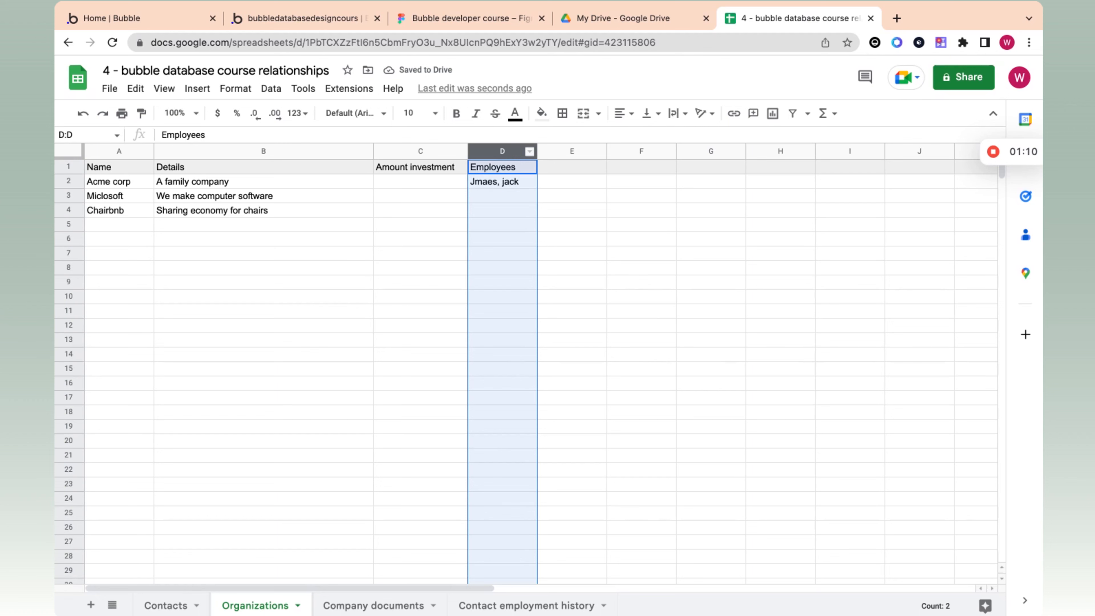
{"action": "key", "text": "Delete"}
{"action": "left_click", "coordinate": [431, 210]}
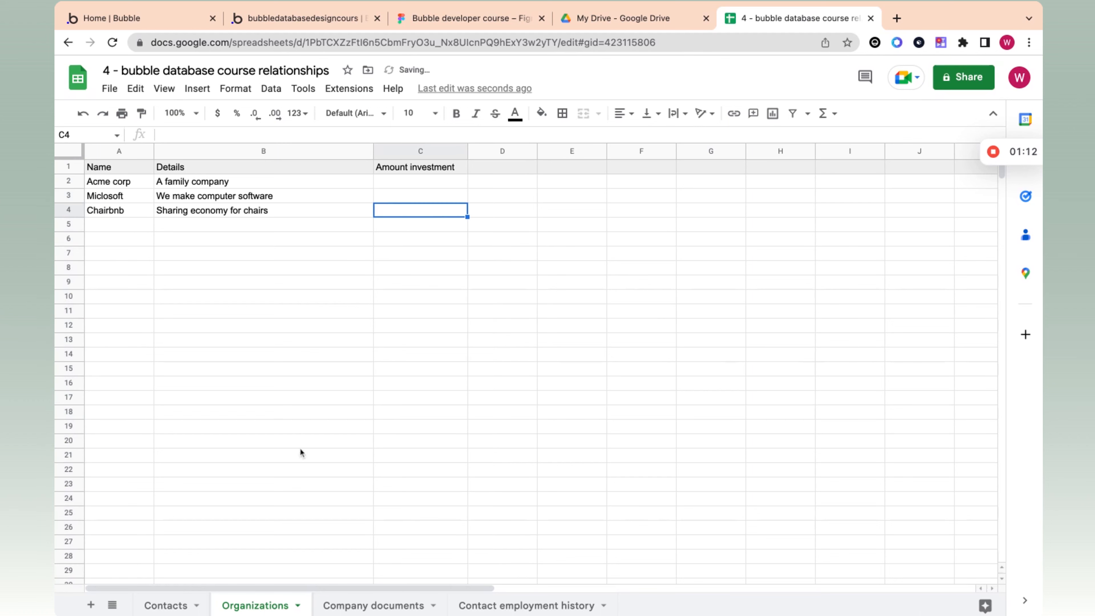
Step: Switch to the Contacts sheet, review the first contact's name fields and select the whole Current company column
{"action": "left_click", "coordinate": [182, 606]}
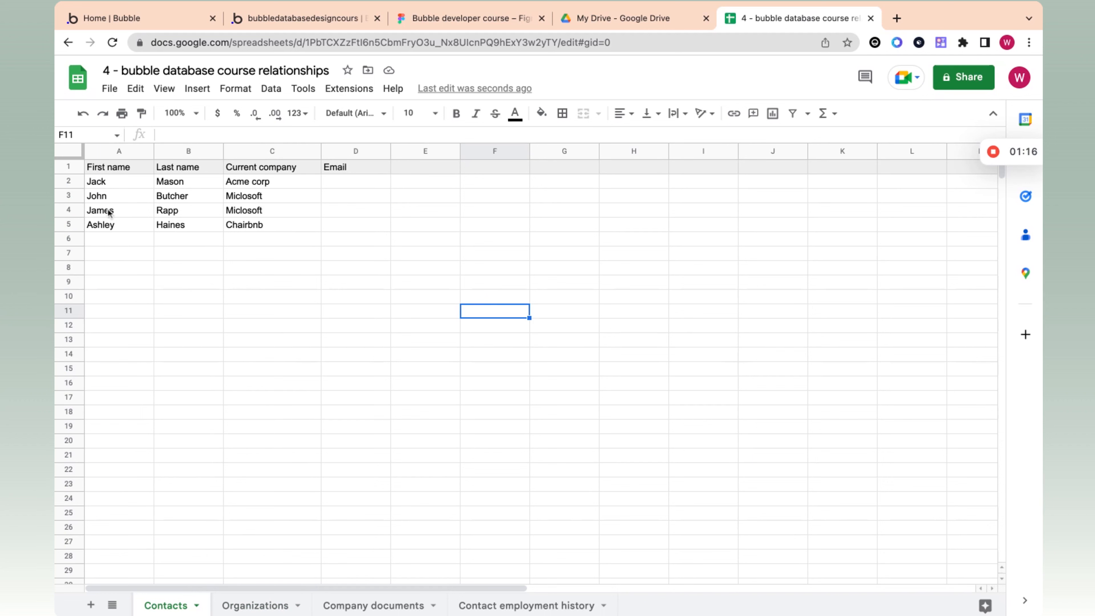
{"action": "left_click", "coordinate": [108, 183]}
{"action": "left_click", "coordinate": [165, 184]}
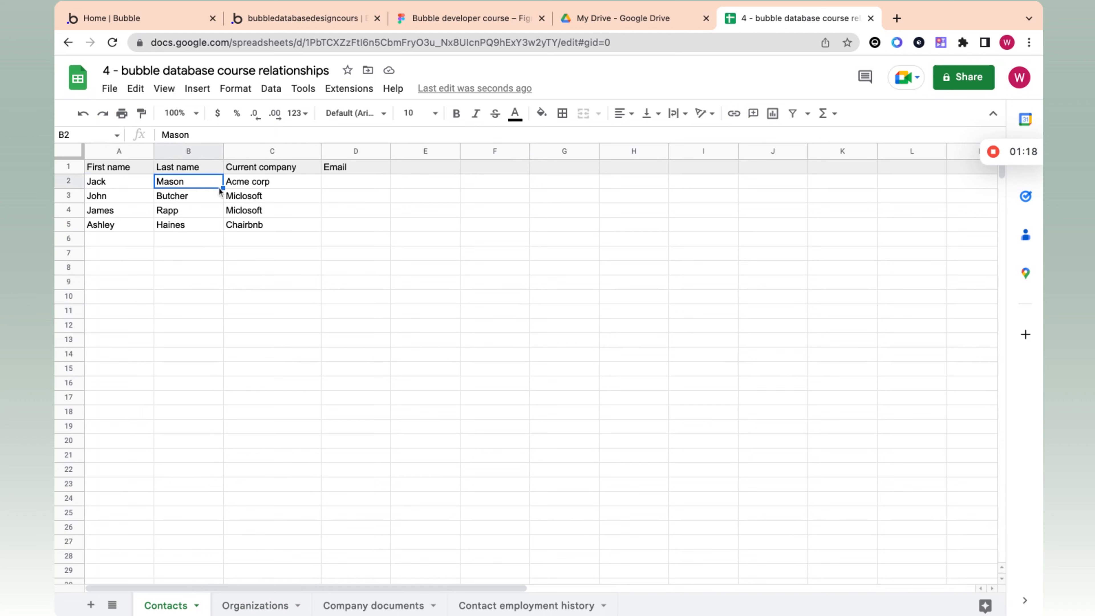
{"action": "left_click", "coordinate": [262, 151]}
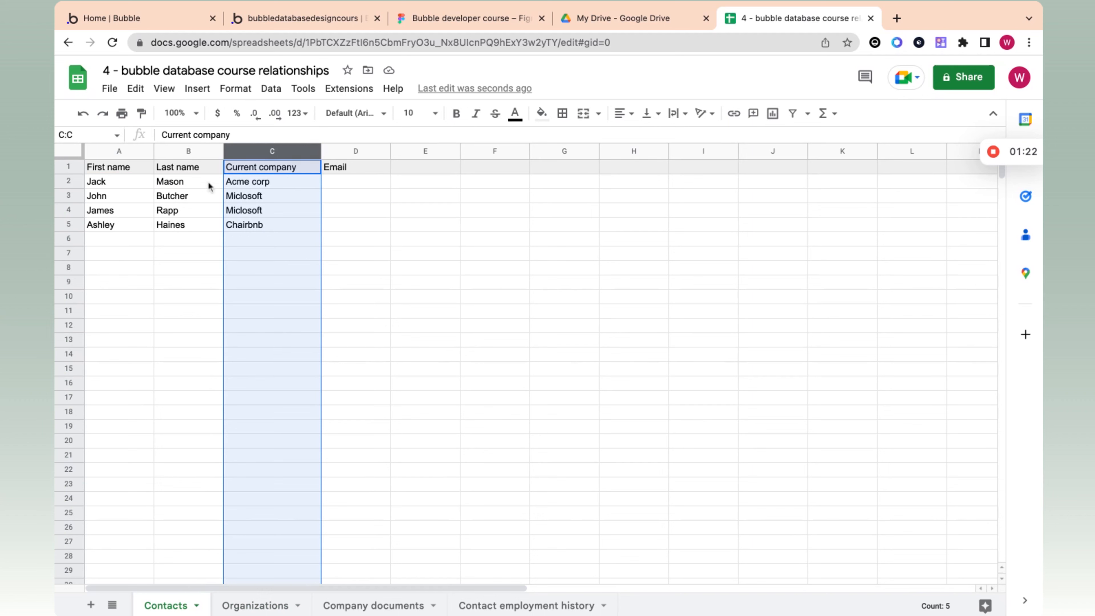
Step: Examine the formula in the first contact's Current company cell and the Acme corp record it references on the Organizations sheet
{"action": "double_click", "coordinate": [242, 183]}
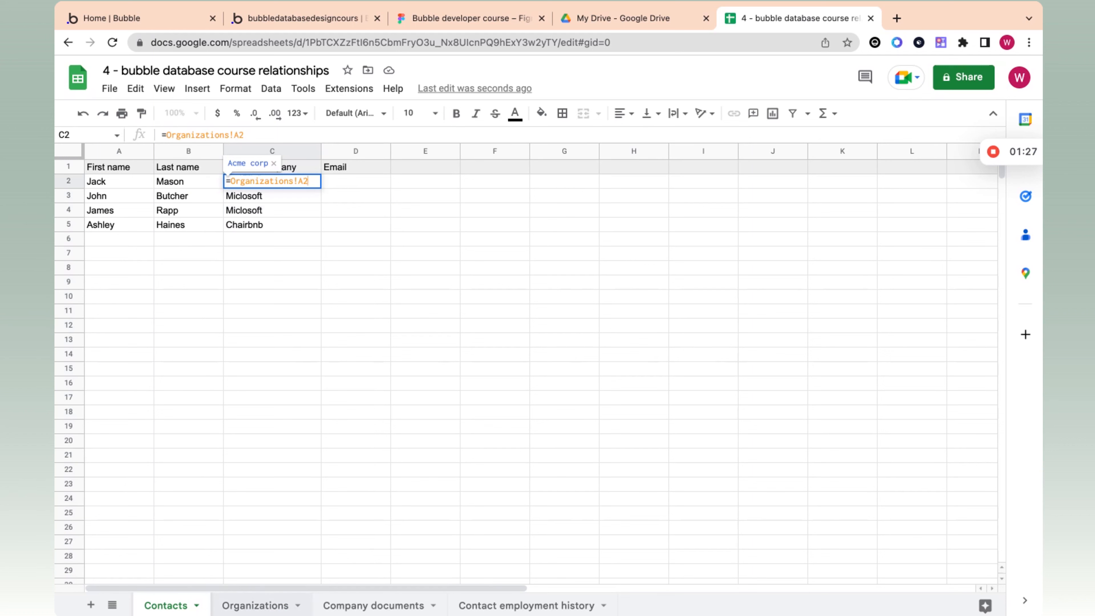
{"action": "left_click", "coordinate": [245, 608]}
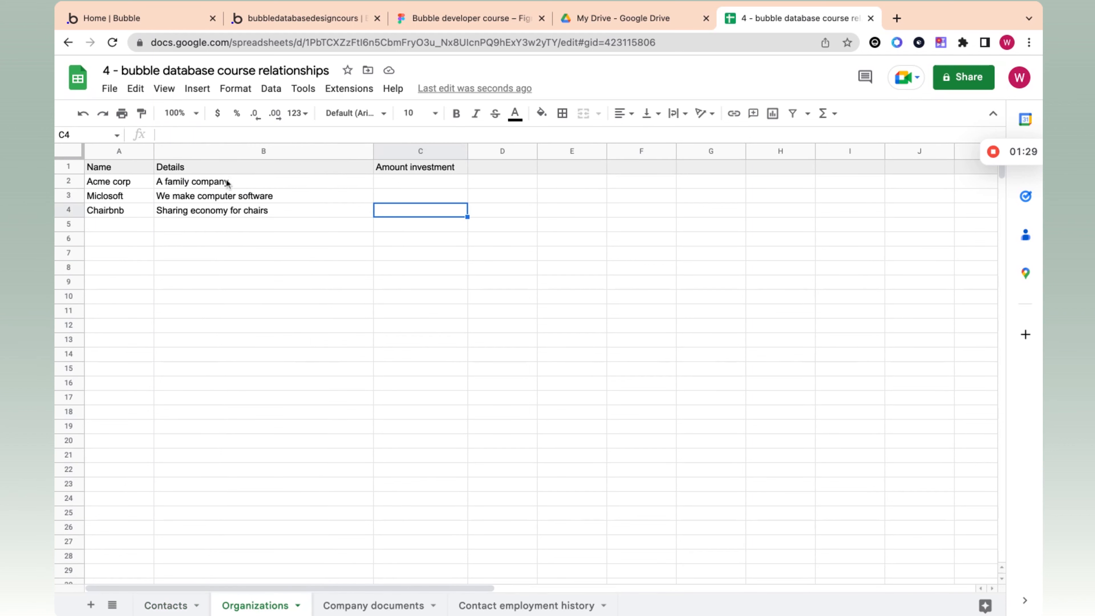
{"action": "left_click", "coordinate": [99, 185]}
{"action": "left_click", "coordinate": [163, 605]}
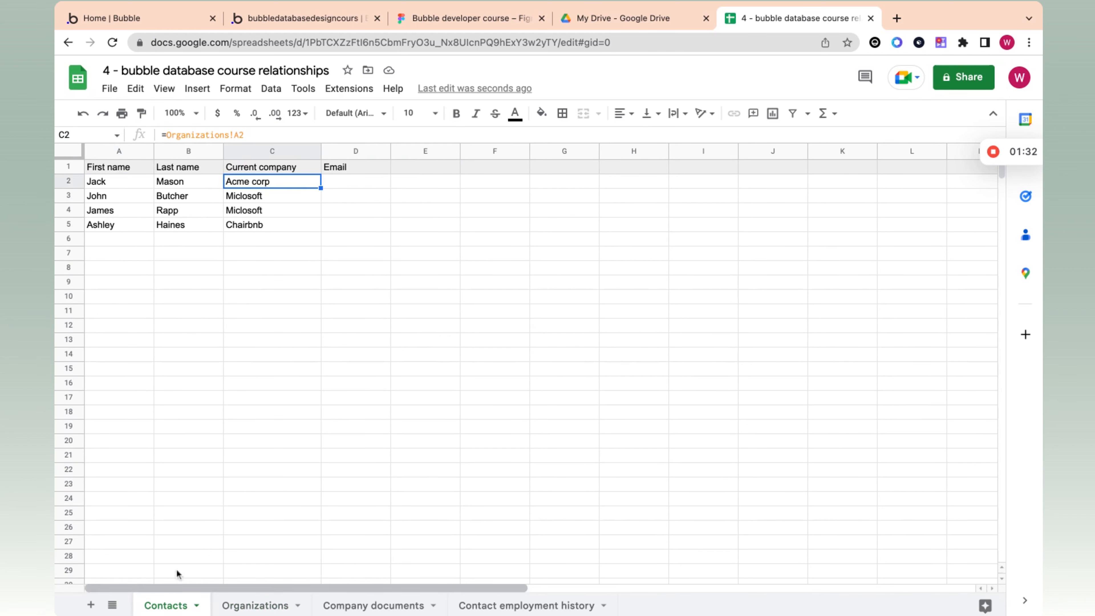
Step: Inspect the company reference in cell C3 of the Contacts sheet and the first contact's name cells
{"action": "left_click", "coordinate": [274, 197]}
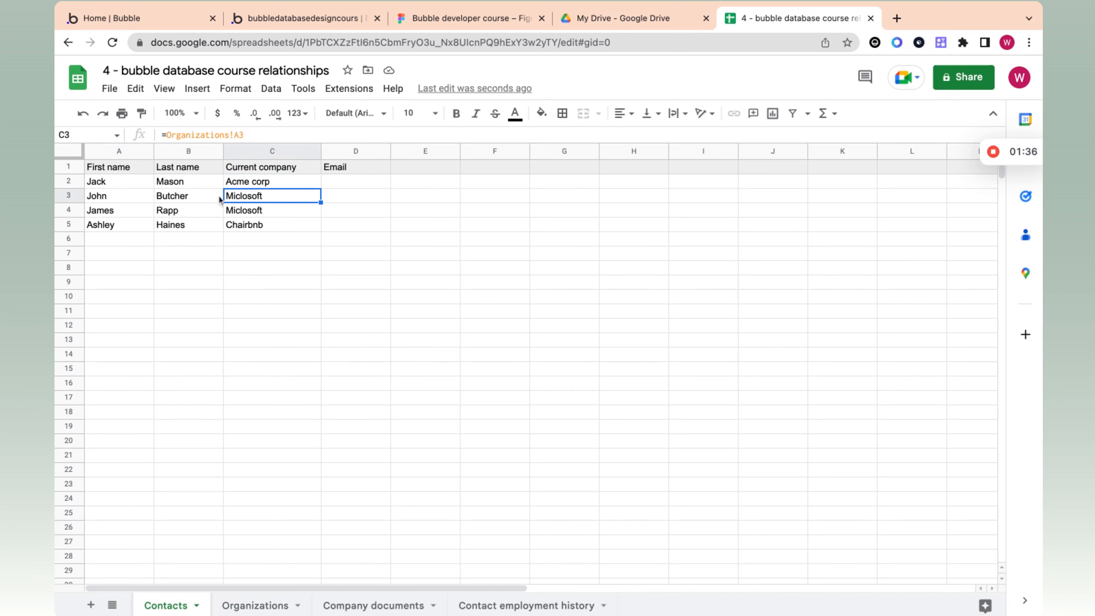
{"action": "left_click", "coordinate": [142, 185]}
{"action": "left_click", "coordinate": [177, 185]}
Step: Highlight the Current company cells from the header in C1 downward to review the linked values
{"action": "left_click", "coordinate": [267, 168]}
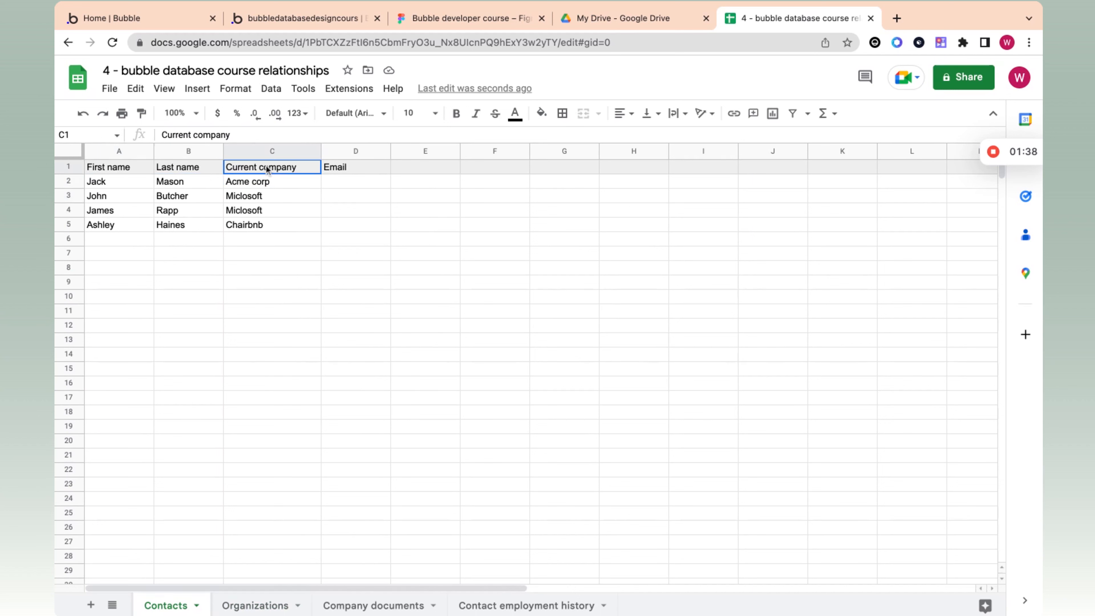
{"action": "key", "text": "shift+Down"}
{"action": "key", "text": "shift+Down"}
{"action": "key", "text": "shift+Down"}
{"action": "key", "text": "shift+Down"}
{"action": "key", "text": "shift+Down"}
{"action": "key", "text": "shift+Down"}
{"action": "key", "text": "shift+Up"}
{"action": "key", "text": "shift+Up"}
{"action": "key", "text": "shift+Up"}
{"action": "key", "text": "shift+Up"}
{"action": "key", "text": "shift+Up"}
{"action": "key", "text": "shift+Up"}
{"action": "key", "text": "shift+Down"}
{"action": "key", "text": "shift+Down"}
{"action": "key", "text": "shift+Down"}
{"action": "key", "text": "shift+Down"}
{"action": "key", "text": "shift+Down"}
{"action": "key", "text": "shift+Down"}
{"action": "key", "text": "shift+Down"}
{"action": "key", "text": "shift+Down"}
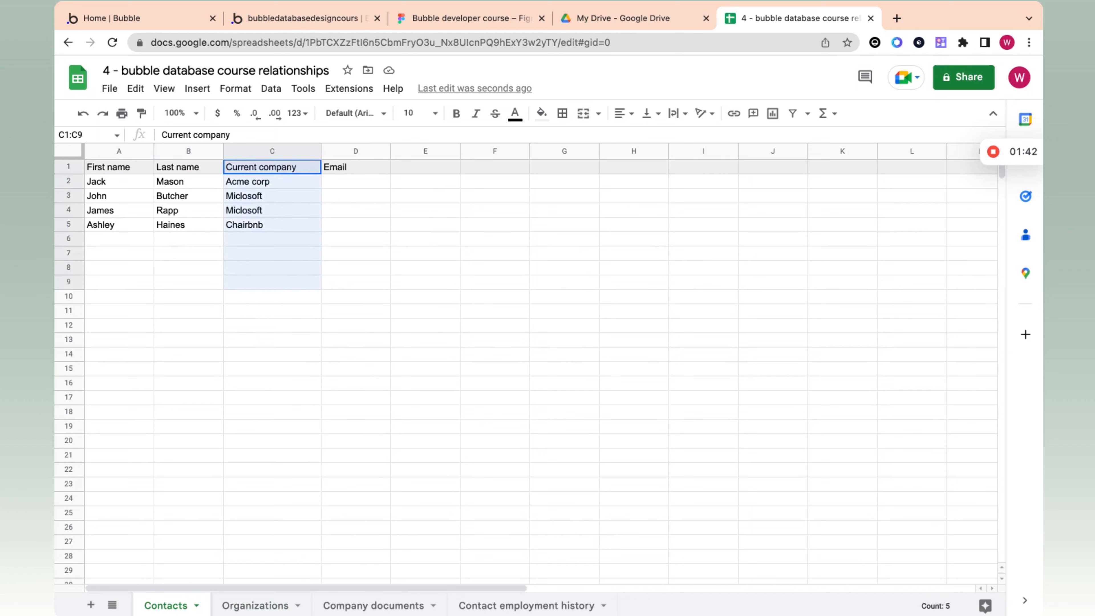
{"action": "key", "text": "shift+Up"}
{"action": "key", "text": "shift+Up"}
{"action": "key", "text": "shift+Up"}
{"action": "key", "text": "shift+Up"}
{"action": "key", "text": "shift+Up"}
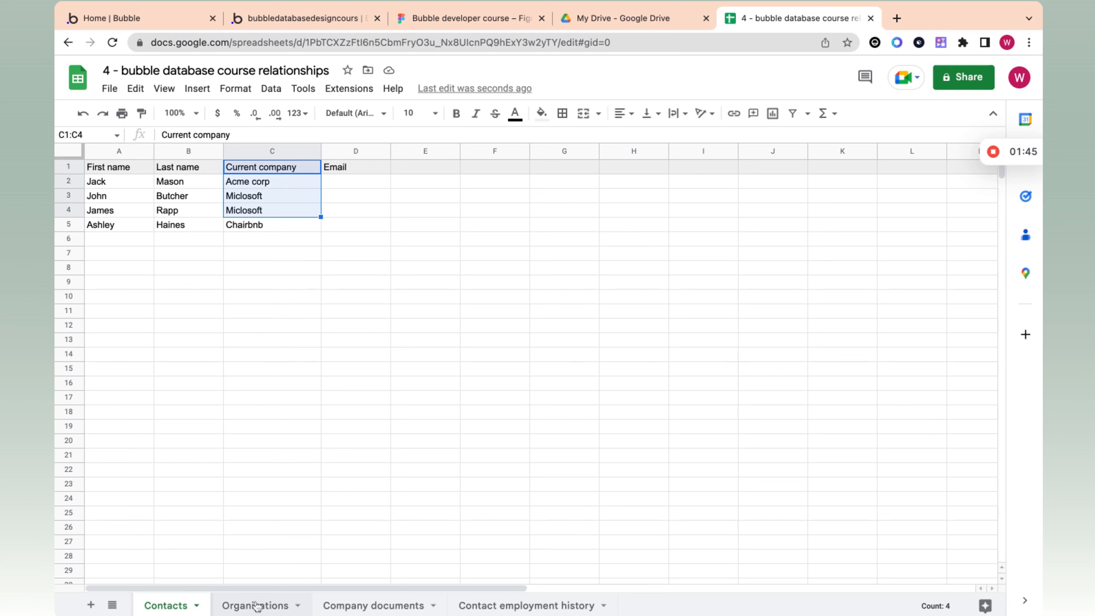
Step: Compare the Current company reference in cell C2 with the Acme corp record on the Organizations sheet, and return to Contacts
{"action": "left_click", "coordinate": [271, 186]}
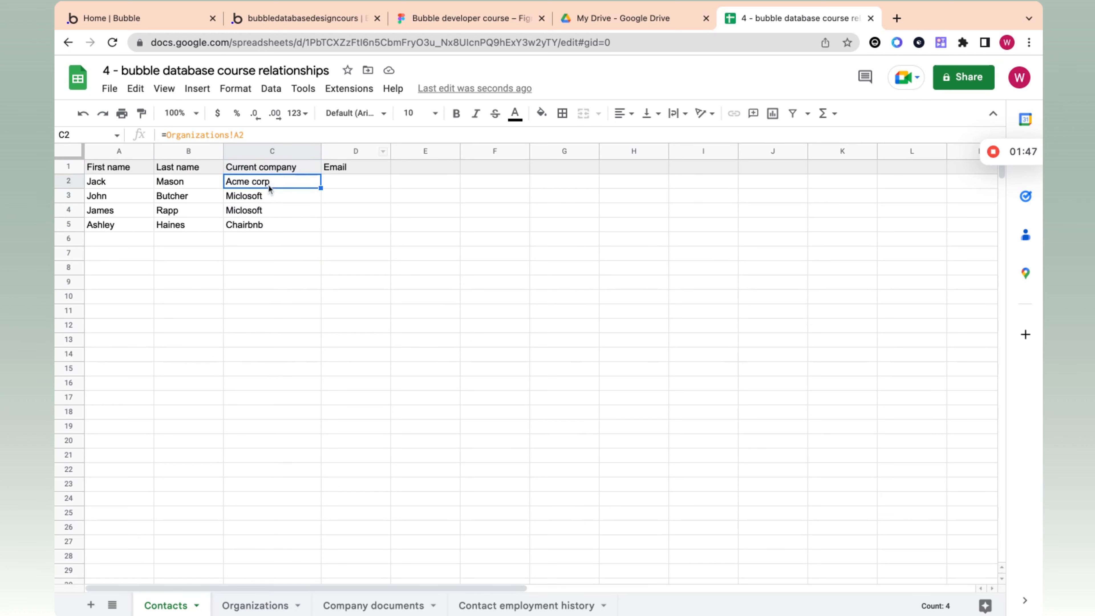
{"action": "left_click", "coordinate": [272, 608]}
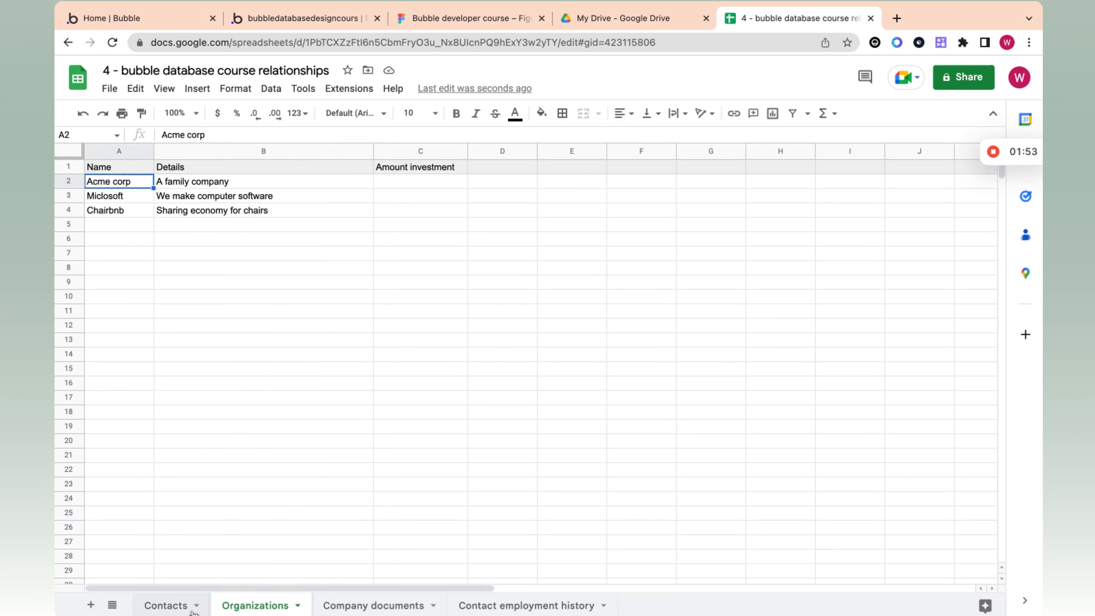
{"action": "left_click", "coordinate": [175, 607]}
Step: Step through the Current company cells from the header down to inspect each contact's organization reference
{"action": "left_click", "coordinate": [262, 169]}
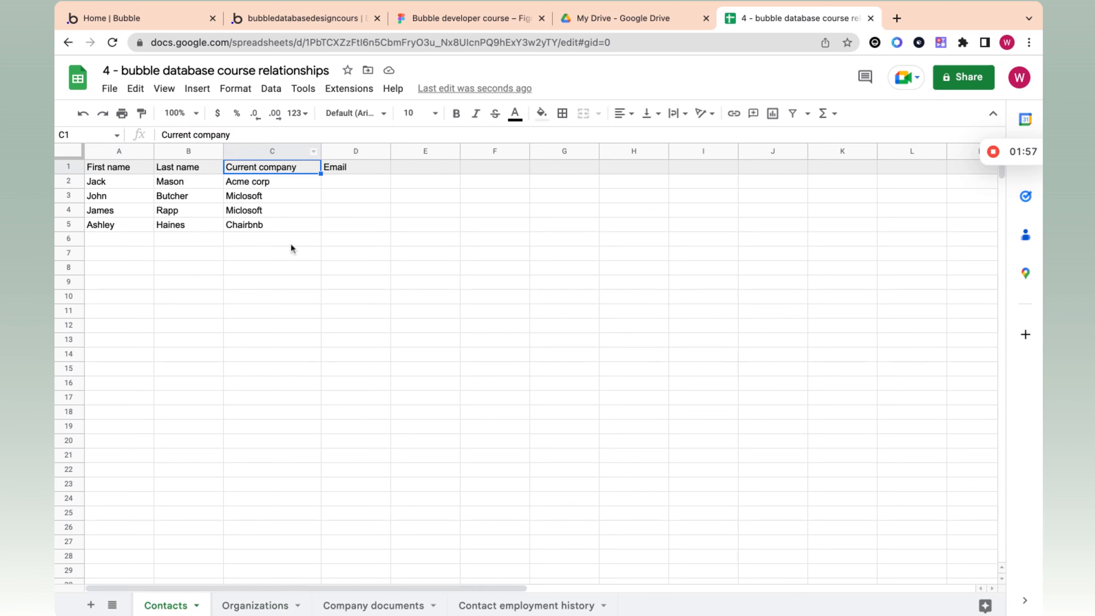
{"action": "key", "text": "Down"}
{"action": "key", "text": "Down"}
{"action": "key", "text": "Down"}
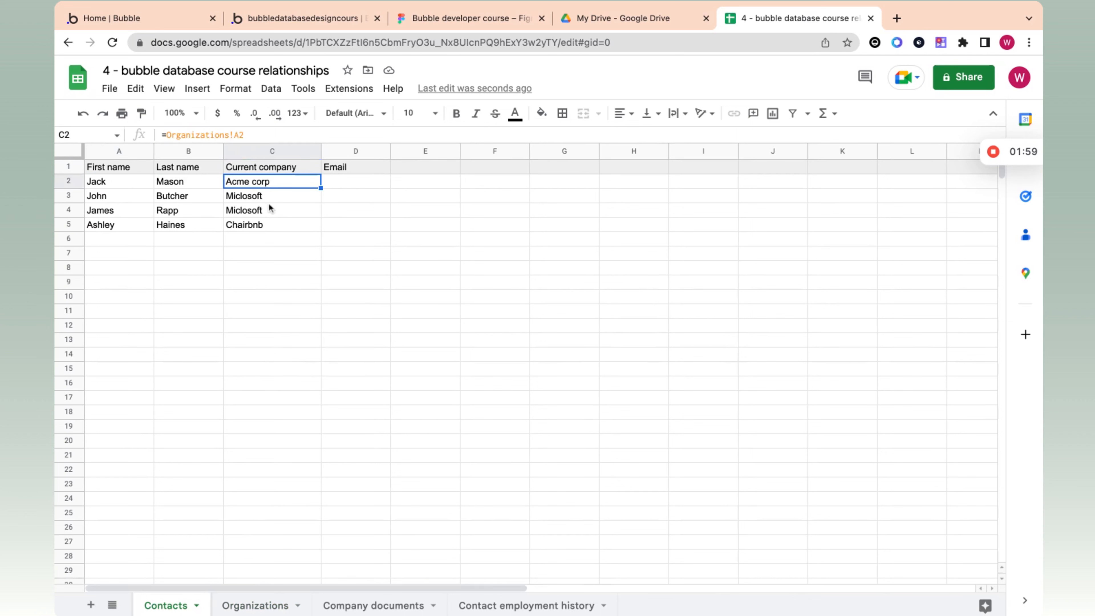
{"action": "key", "text": "Down"}
{"action": "key", "text": "Up"}
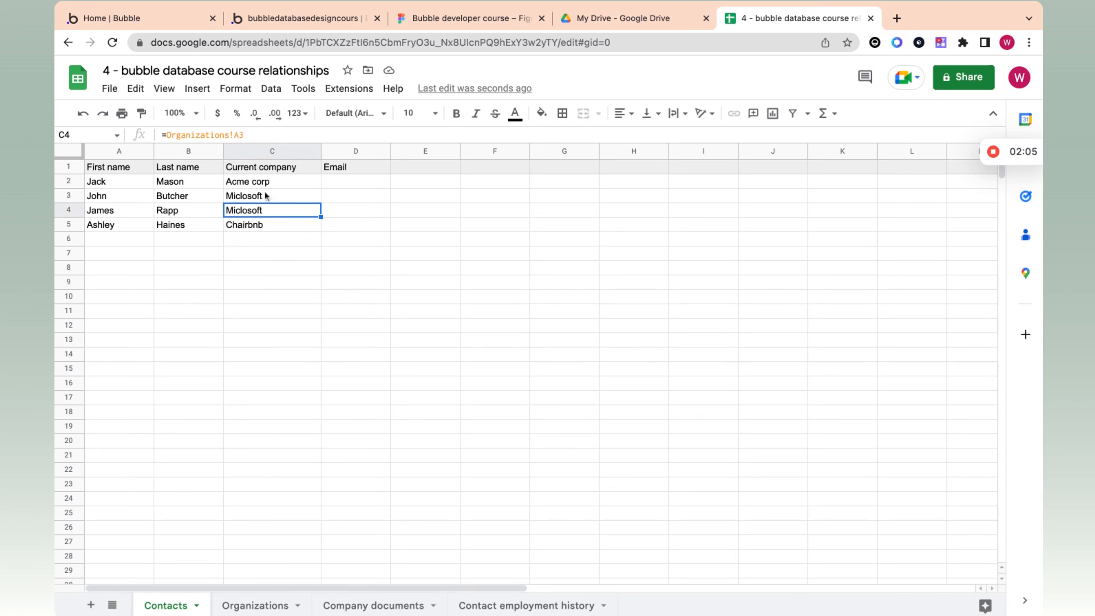
Step: Alternate between the Organizations and Contacts sheets to compare the Acme corp record with its reference in cell C2
{"action": "left_click", "coordinate": [248, 605]}
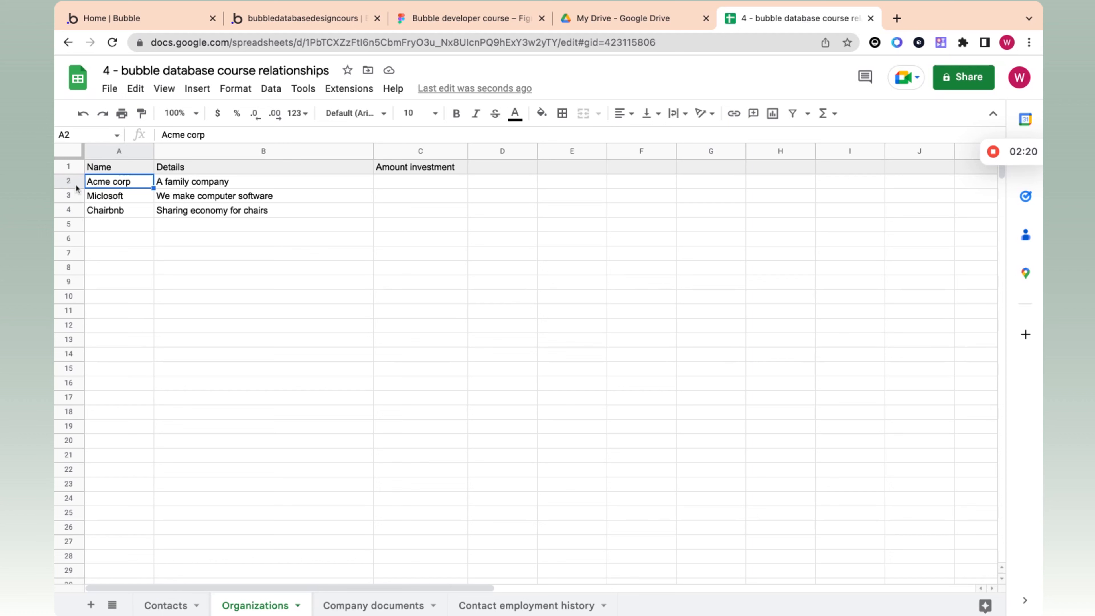
{"action": "left_click", "coordinate": [170, 605]}
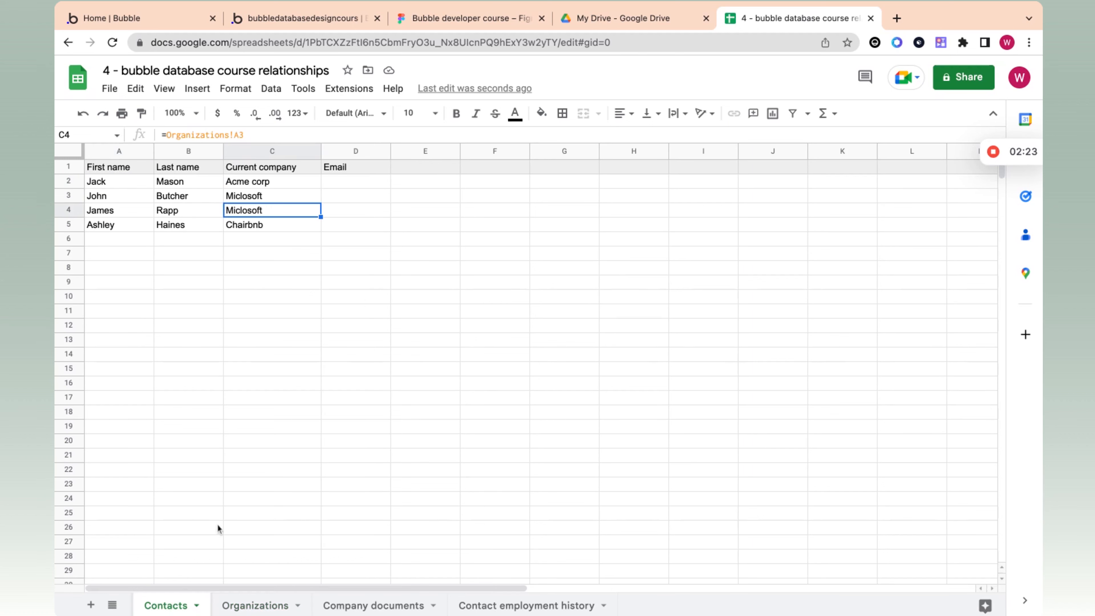
{"action": "left_click", "coordinate": [288, 181]}
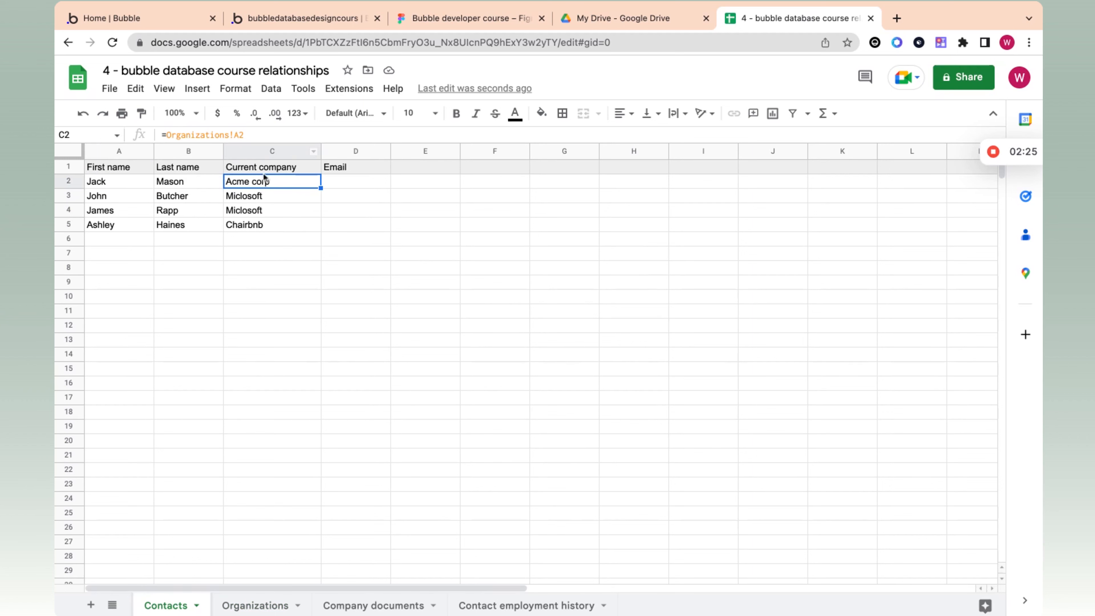
{"action": "left_click", "coordinate": [257, 605]}
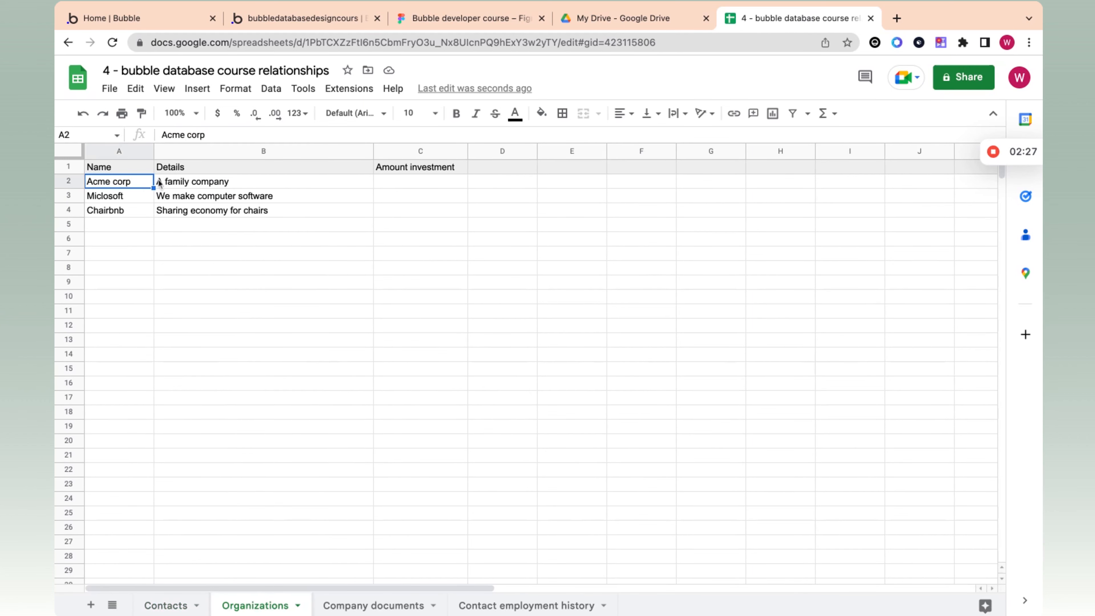
{"action": "left_click", "coordinate": [189, 613]}
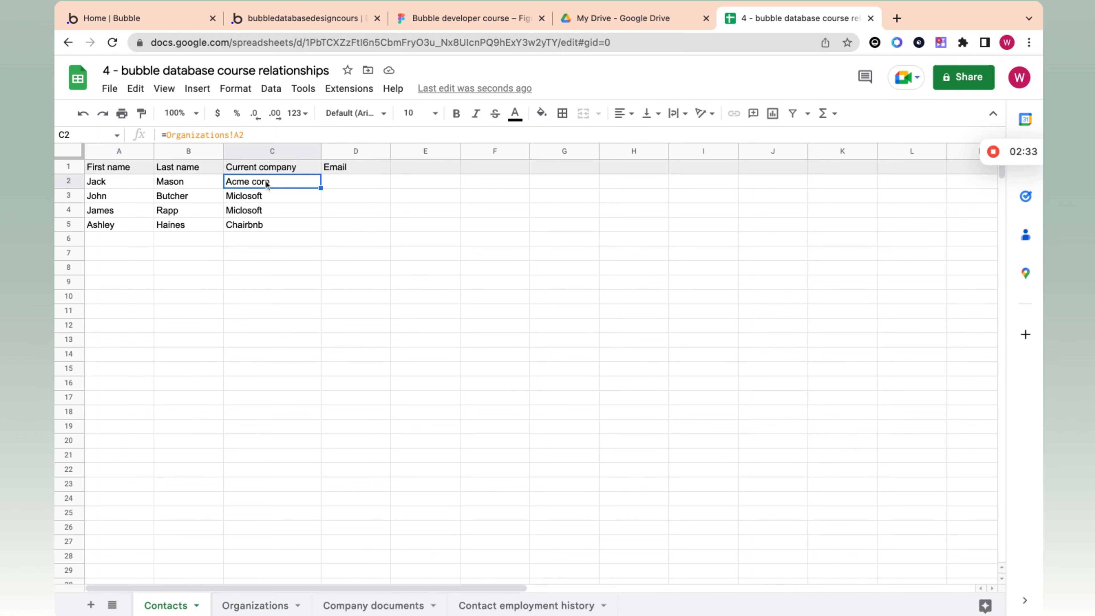
{"action": "left_click", "coordinate": [256, 609]}
{"action": "left_click", "coordinate": [178, 607]}
Step: Review the first contact's first name, last name and current company cells in row 2
{"action": "left_click", "coordinate": [105, 185]}
{"action": "left_click", "coordinate": [171, 186]}
{"action": "left_click", "coordinate": [252, 186]}
{"action": "left_click", "coordinate": [125, 185]}
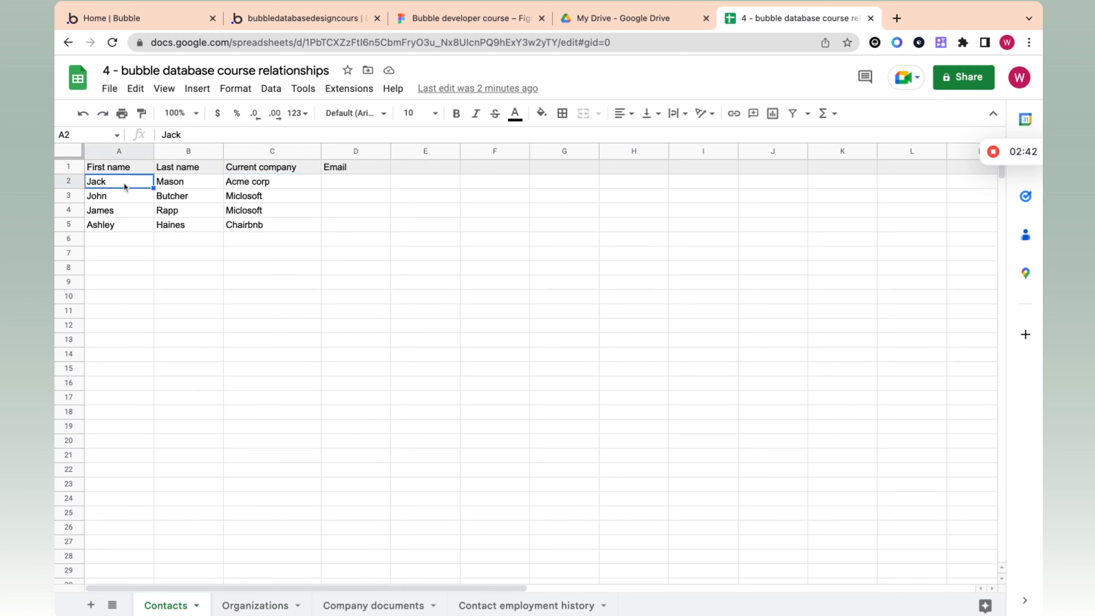
Step: Inspect the organization reference behind each Current company value in cells C2 through C5
{"action": "left_click", "coordinate": [280, 183]}
{"action": "left_click", "coordinate": [266, 198]}
{"action": "left_click", "coordinate": [265, 209]}
{"action": "left_click", "coordinate": [265, 225]}
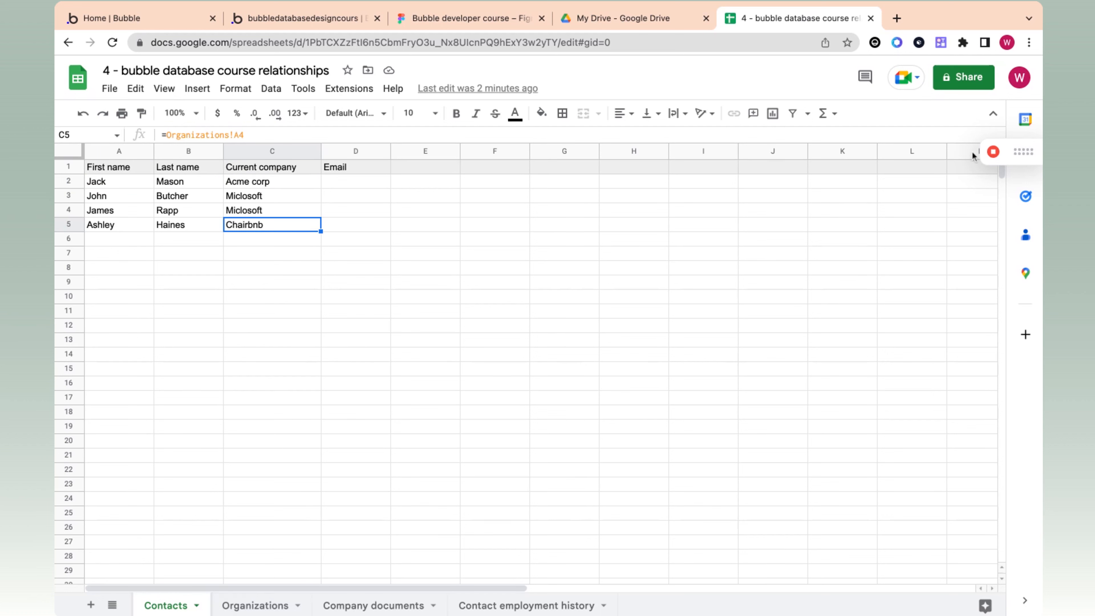
{"action": "mouse_move", "coordinate": [994, 155]}
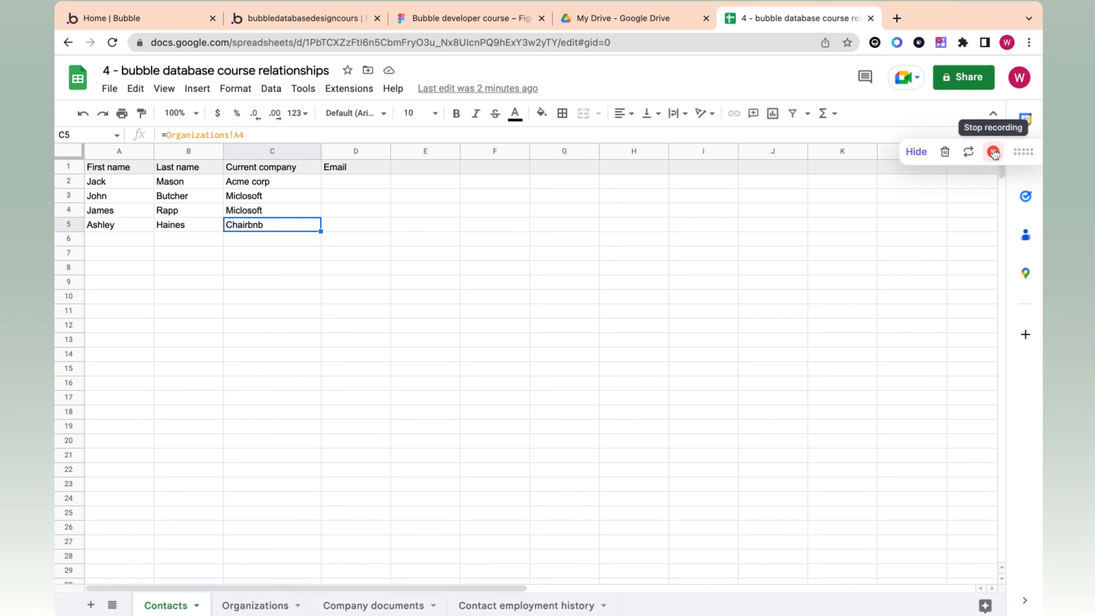
{"action": "left_click", "coordinate": [994, 155]}
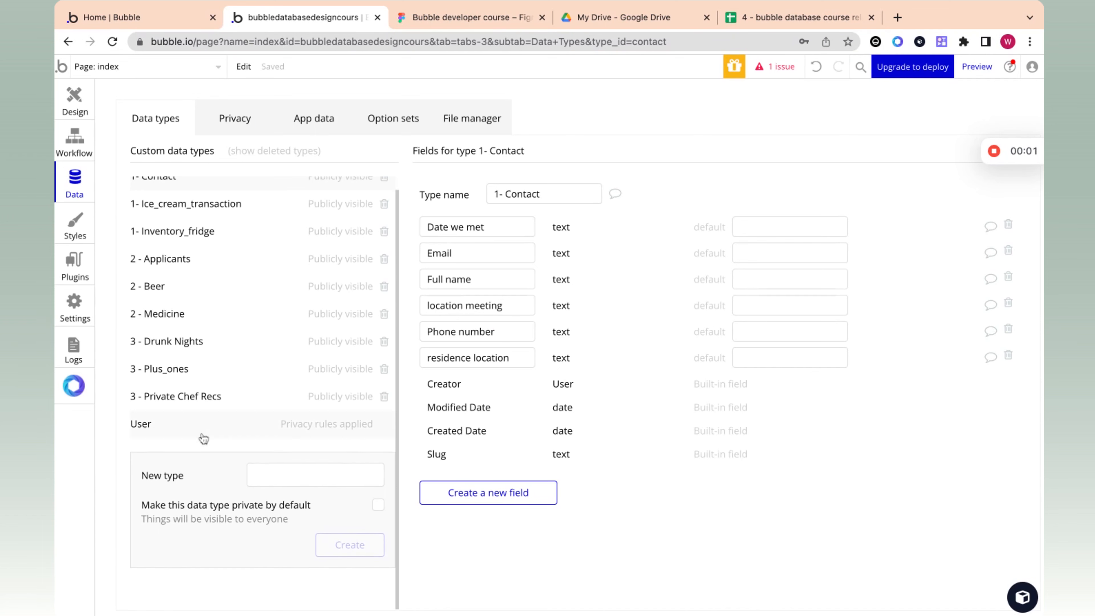
Step: Create a custom data type named "4 - contacts" in Bubble
{"action": "left_click", "coordinate": [267, 479]}
{"action": "type", "text": "4"}
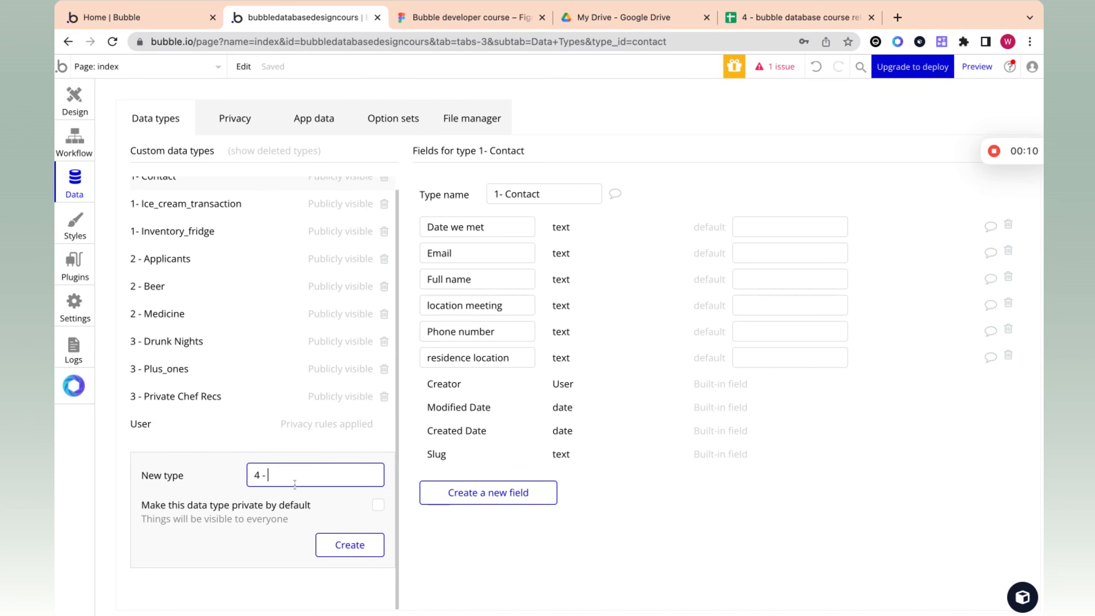
{"action": "type", "text": " - contacts"}
{"action": "left_click", "coordinate": [350, 544]}
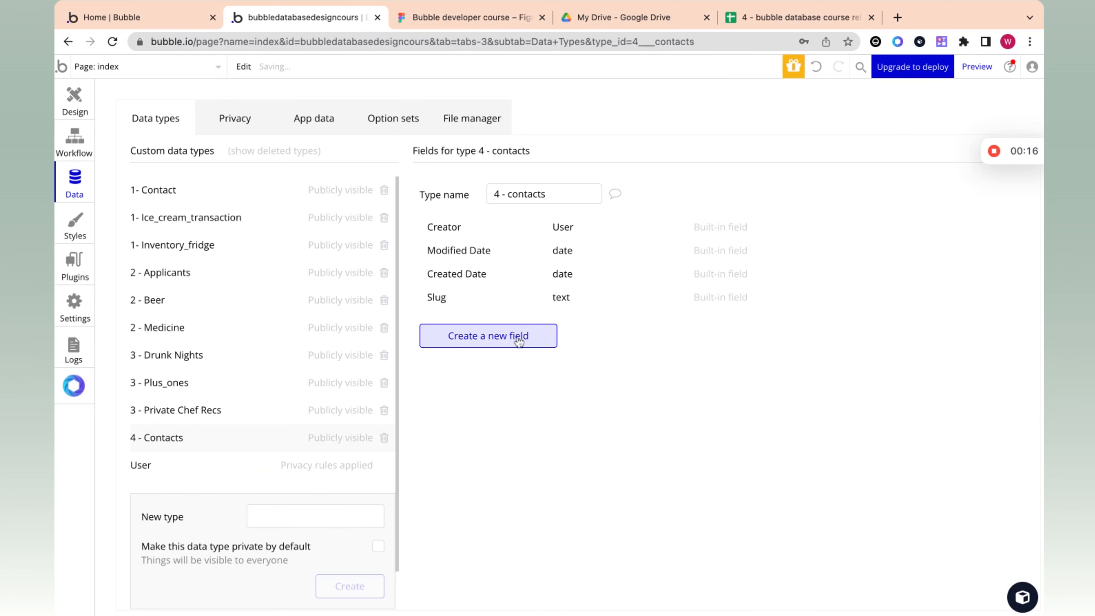
Step: Add a text field named "First name" to the 4 - contacts data type
{"action": "left_click", "coordinate": [517, 338]}
{"action": "type", "text": "First na,me"}
{"action": "type", "text": "me"}
{"action": "left_click", "coordinate": [567, 188]}
{"action": "left_click", "coordinate": [560, 213]}
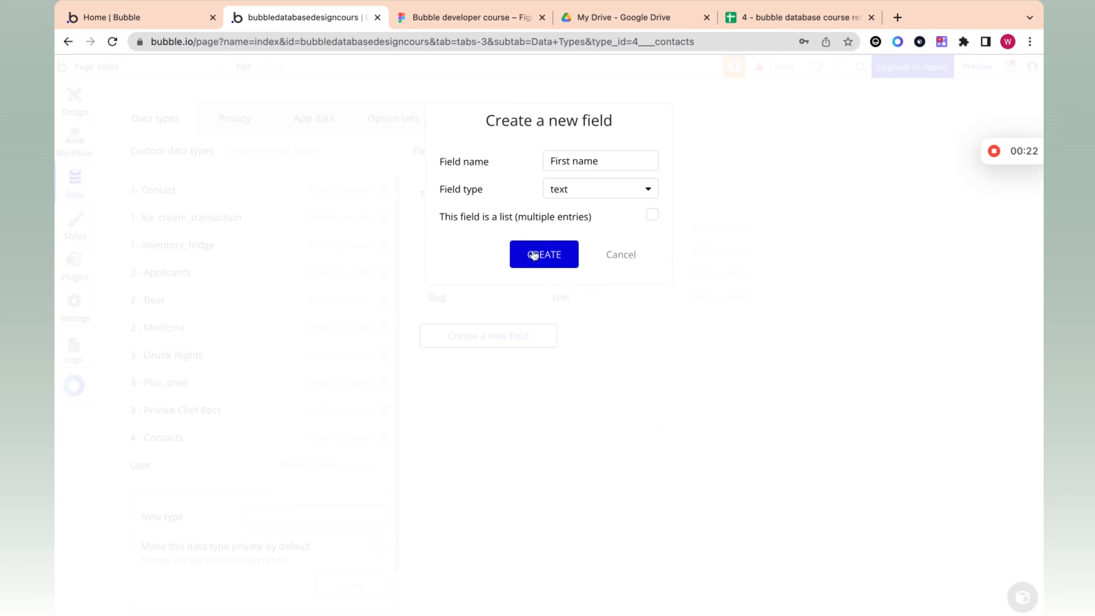
{"action": "left_click", "coordinate": [534, 255]}
Step: Add a text field named "Last name" to the 4 - contacts data type
{"action": "left_click", "coordinate": [488, 361]}
{"action": "type", "text": "Last name"}
{"action": "left_click", "coordinate": [593, 188]}
{"action": "left_click", "coordinate": [588, 216]}
{"action": "left_click", "coordinate": [546, 248]}
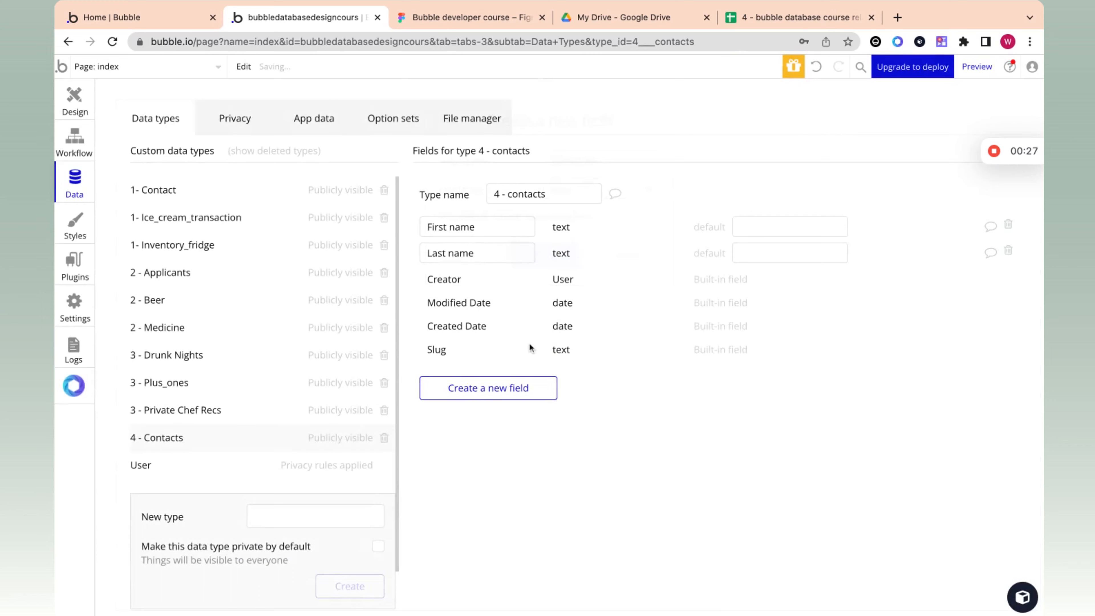
Step: Check the Contacts sheet's columns in Google Sheets, and create a custom data type named "4 - Company" in Bubble
{"action": "left_click", "coordinate": [820, 21]}
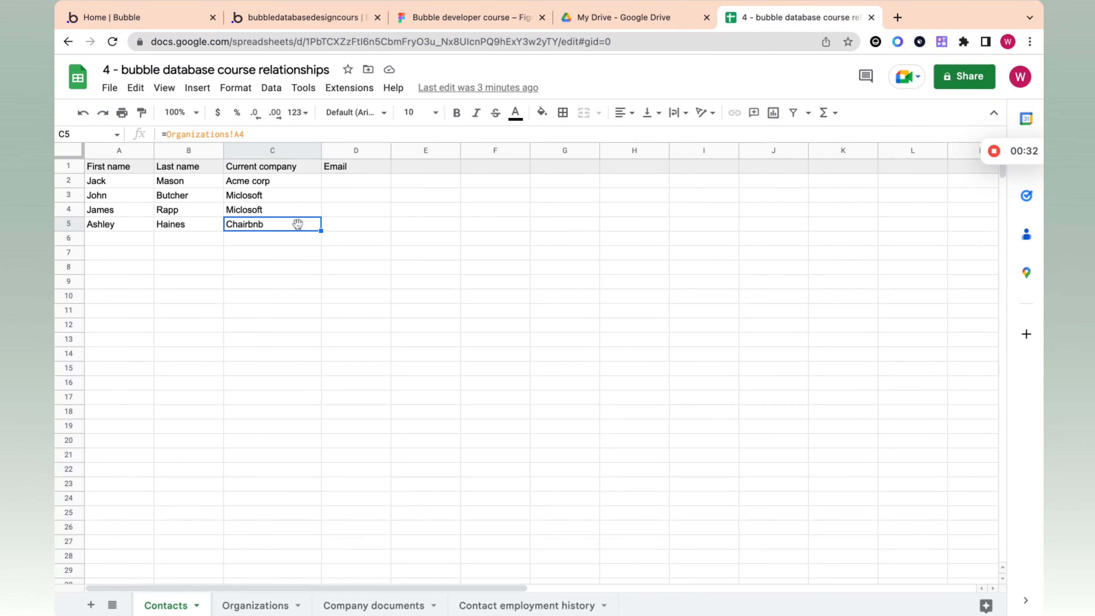
{"action": "left_click", "coordinate": [310, 17]}
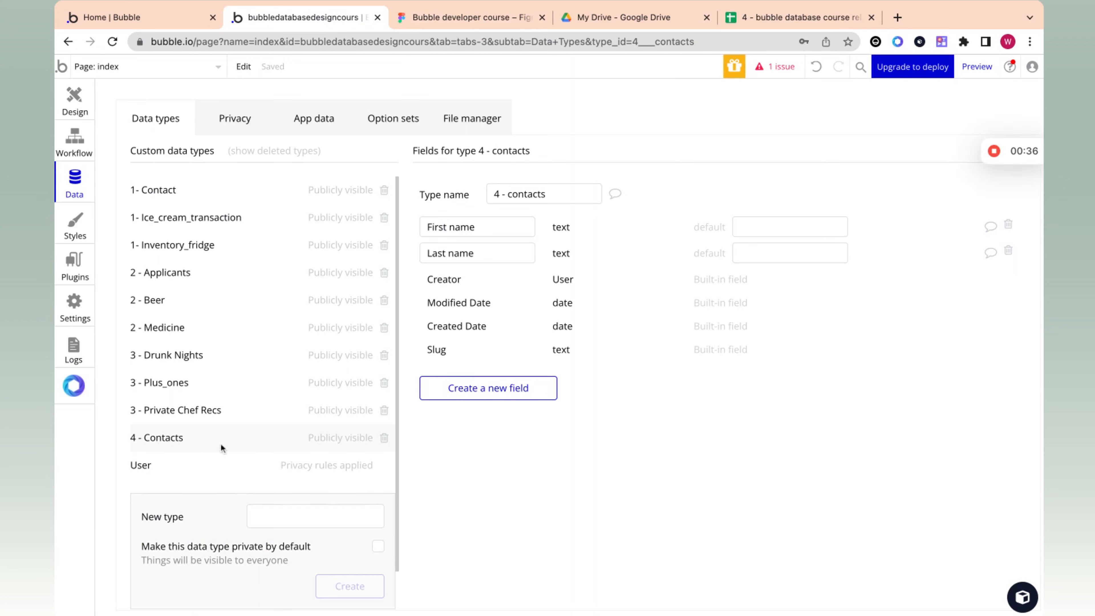
{"action": "left_click", "coordinate": [307, 515]}
{"action": "type", "text": "4 -"}
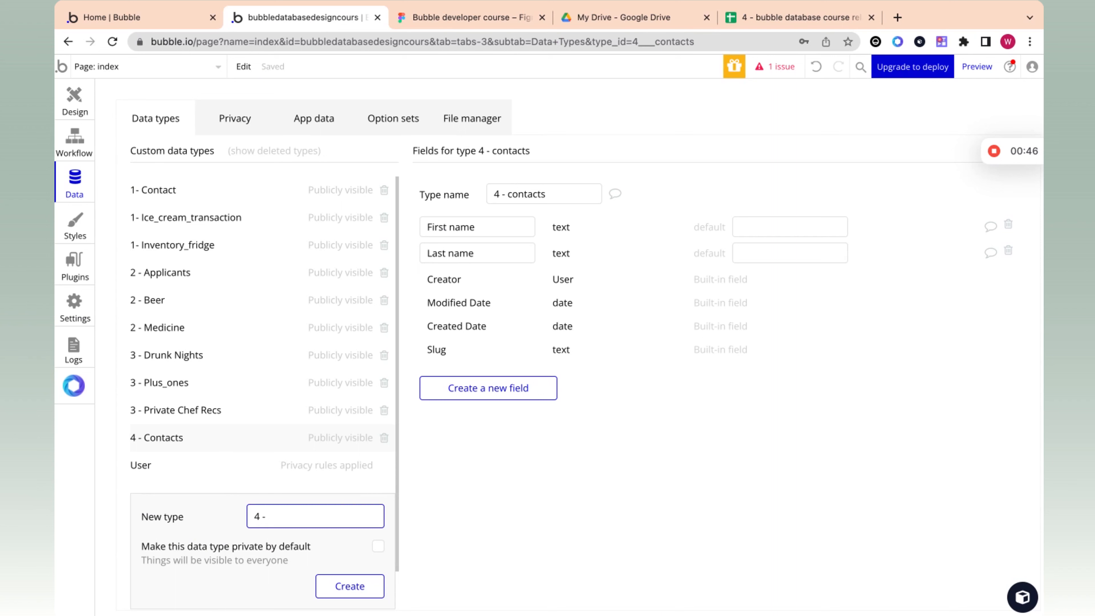
{"action": "type", "text": "Organ"}
{"action": "key", "text": "BackSpace"}
{"action": "key", "text": "BackSpace"}
{"action": "key", "text": "BackSpace"}
{"action": "type", "text": "Company"}
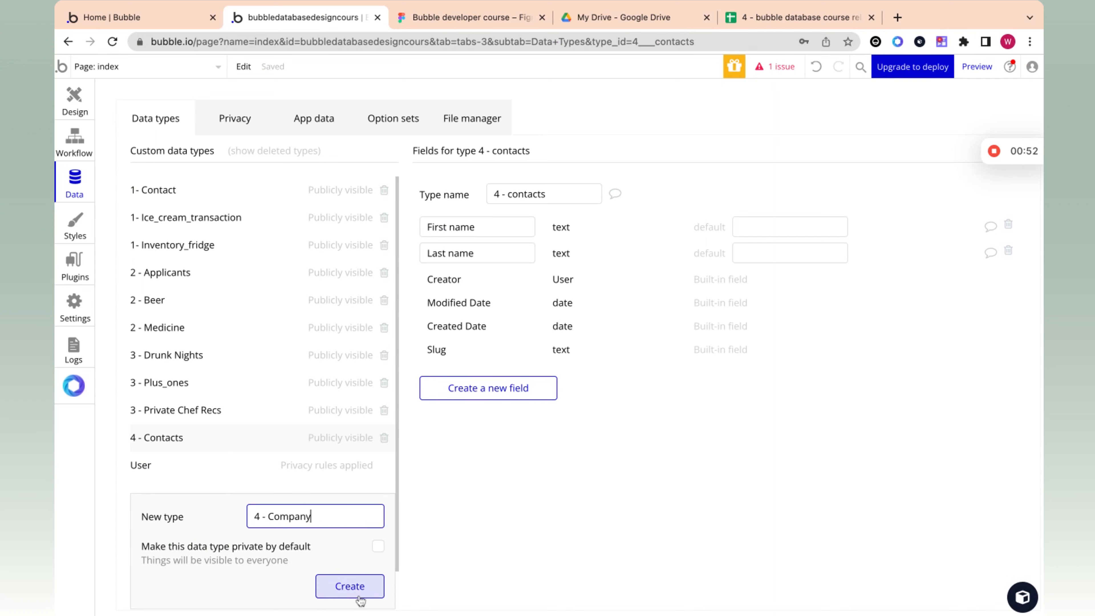
{"action": "left_click", "coordinate": [348, 587]}
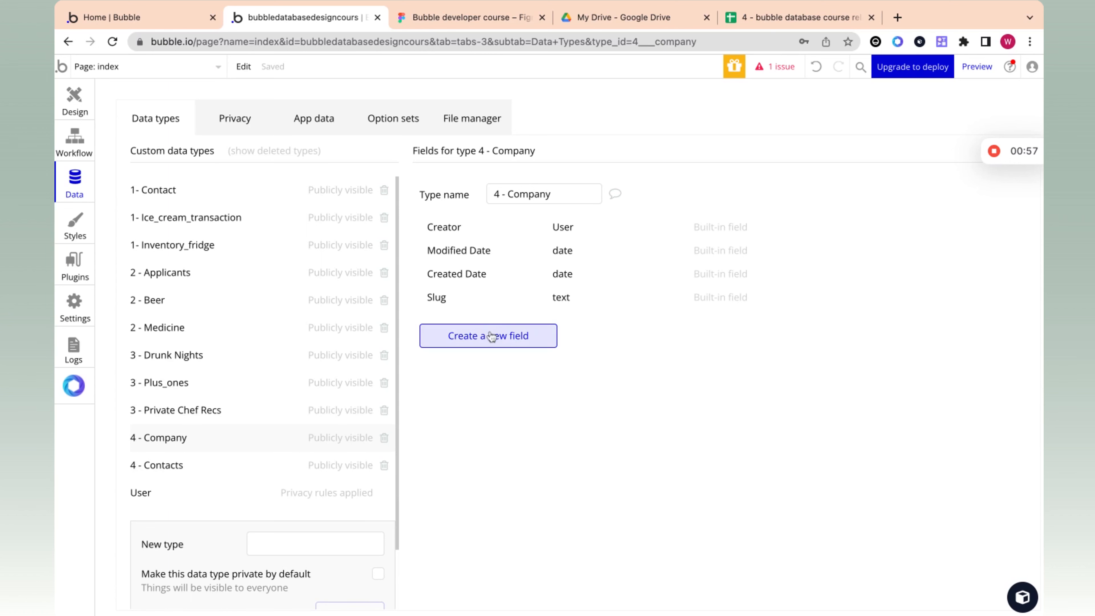
Step: Add a field named "Current company" of type 4 - Company to the 4 - contacts data type, matching the Contacts sheet's column
{"action": "left_click", "coordinate": [174, 466]}
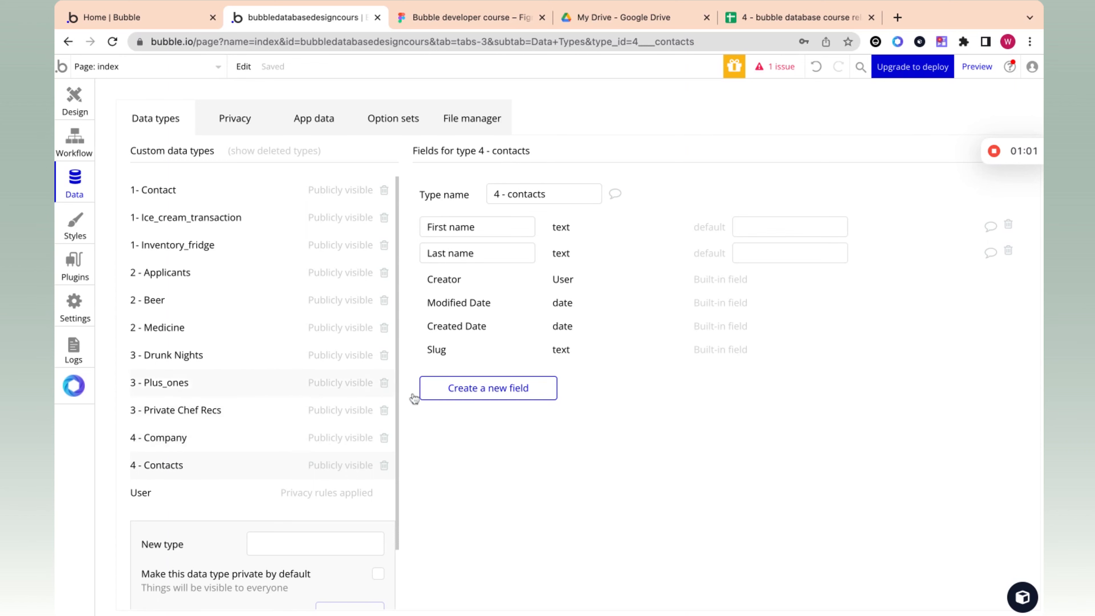
{"action": "left_click", "coordinate": [436, 395]}
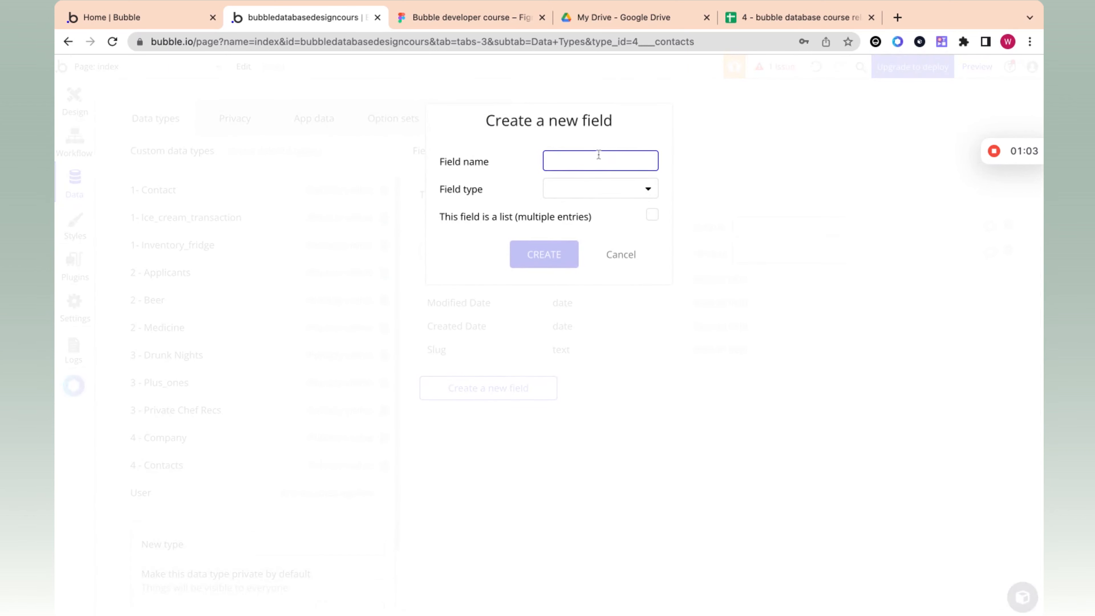
{"action": "left_click", "coordinate": [797, 22]}
{"action": "left_click", "coordinate": [273, 167]}
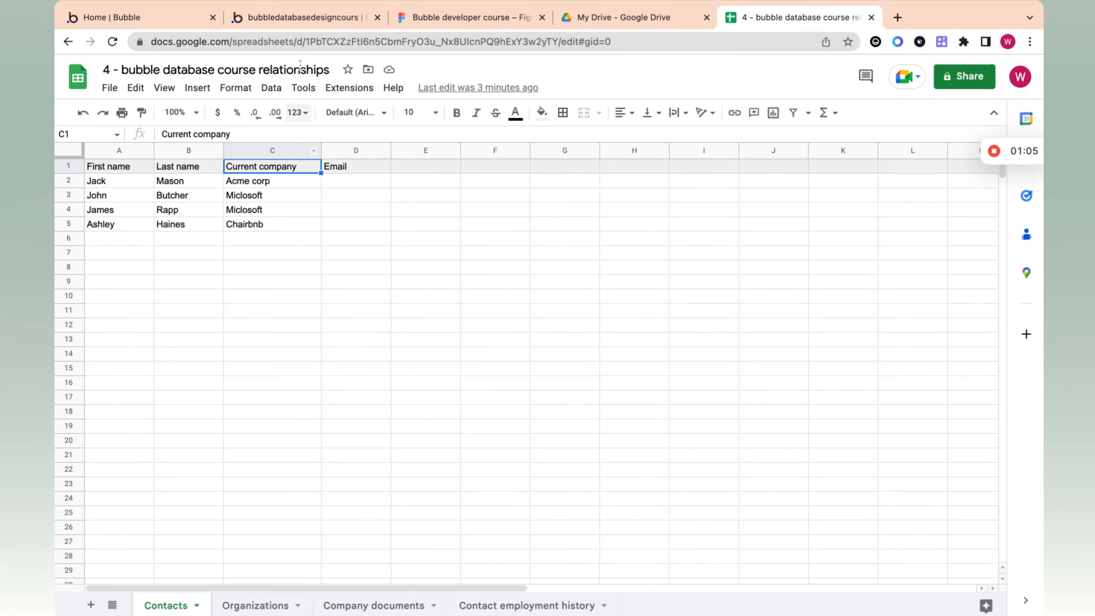
{"action": "left_click", "coordinate": [300, 26]}
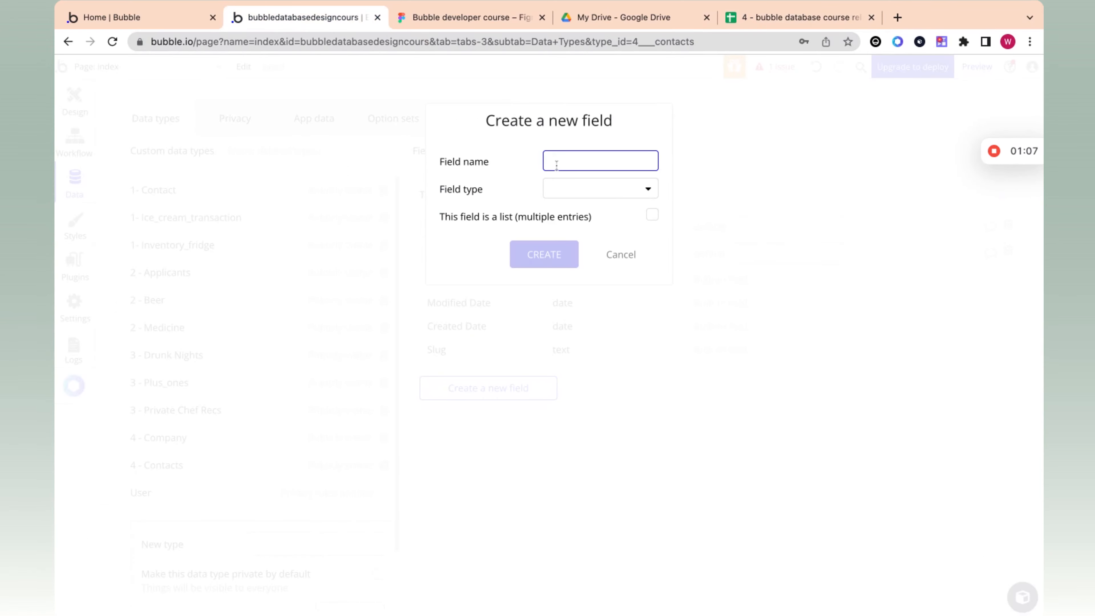
{"action": "type", "text": "Current company"}
{"action": "left_click", "coordinate": [559, 189]}
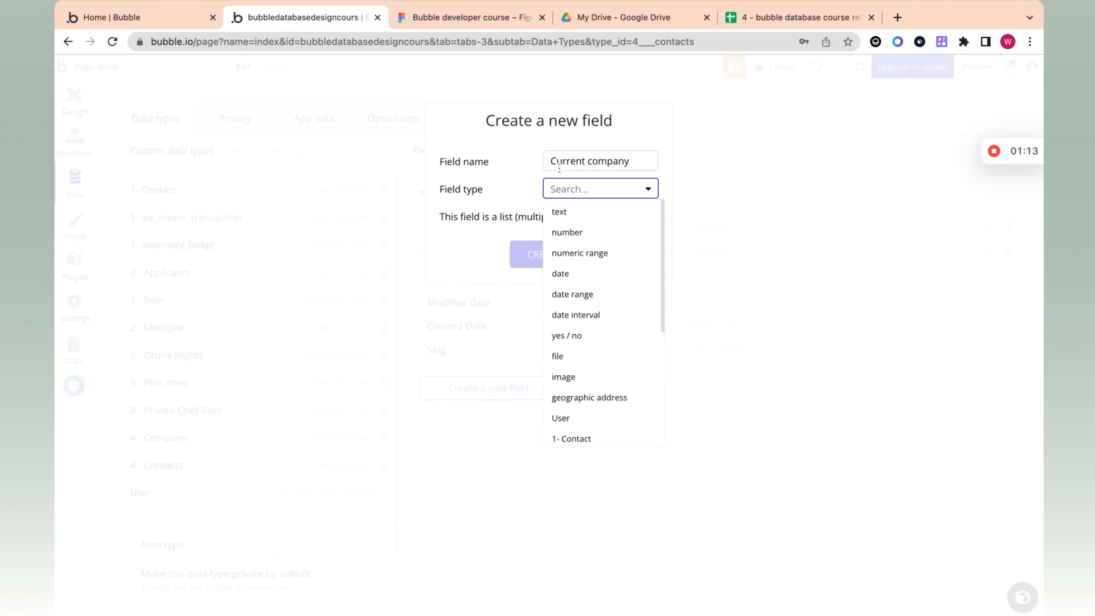
{"action": "scroll", "coordinate": [588, 221], "scroll_direction": "down", "scroll_amount": 5}
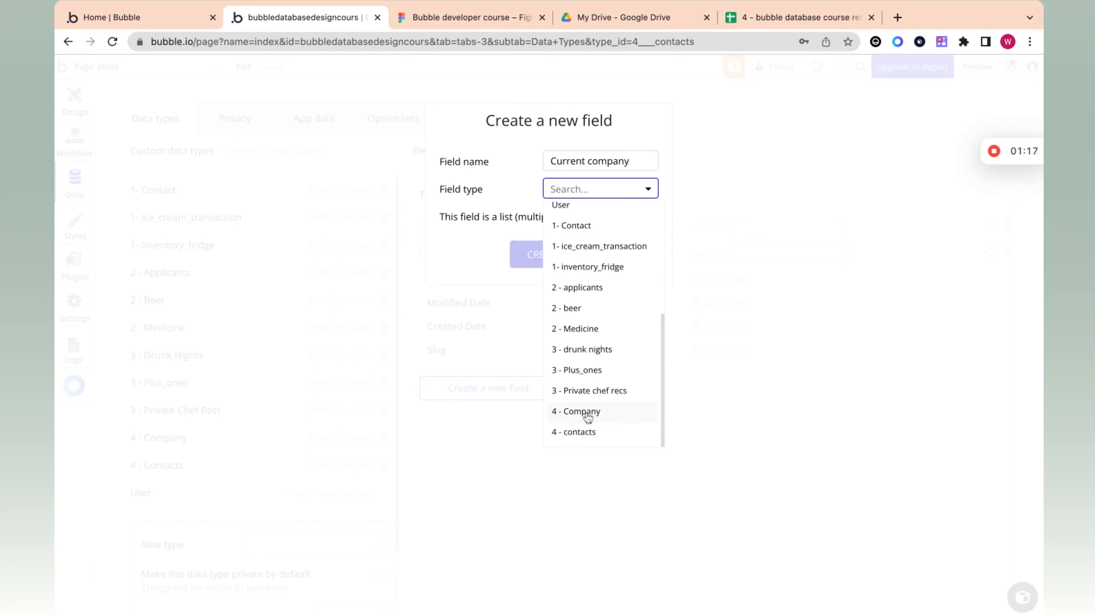
{"action": "left_click", "coordinate": [560, 412]}
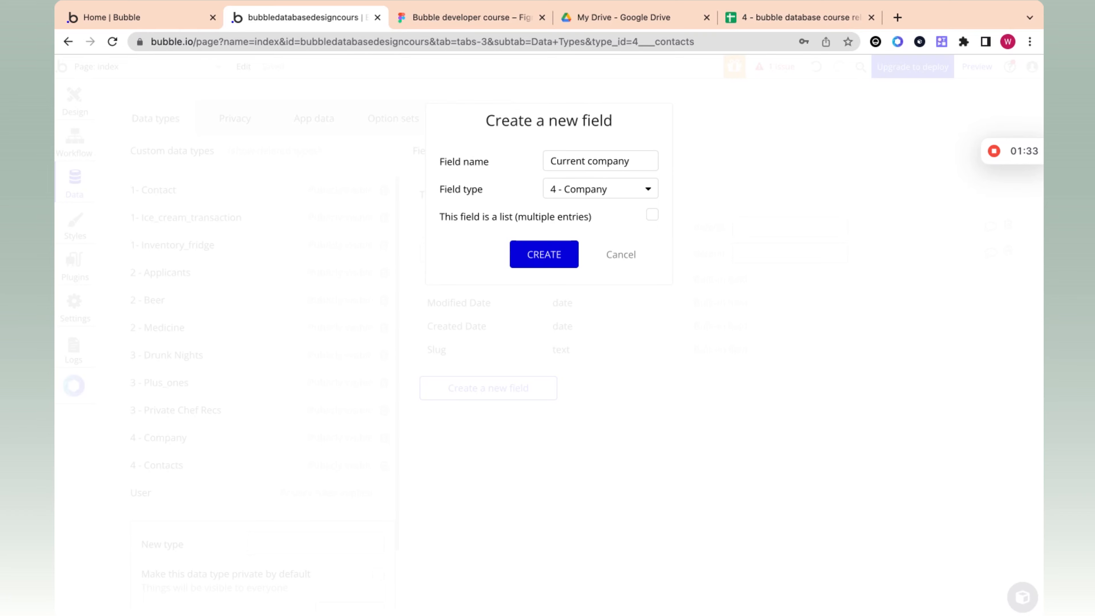
{"action": "left_click", "coordinate": [543, 254]}
{"action": "left_click_drag", "start_coordinate": [513, 226], "coordinate": [443, 228]}
{"action": "left_click", "coordinate": [556, 229]}
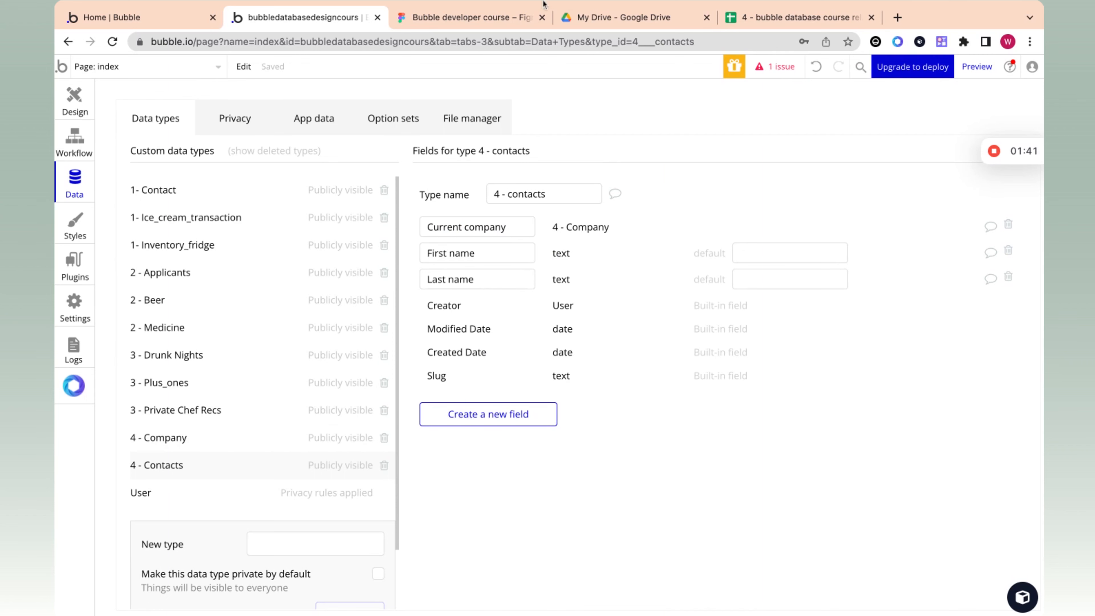
Step: Switch to the Google Sheets relationships spreadsheet and rename the Organizations sheet as Companies
{"action": "left_click", "coordinate": [774, 17]}
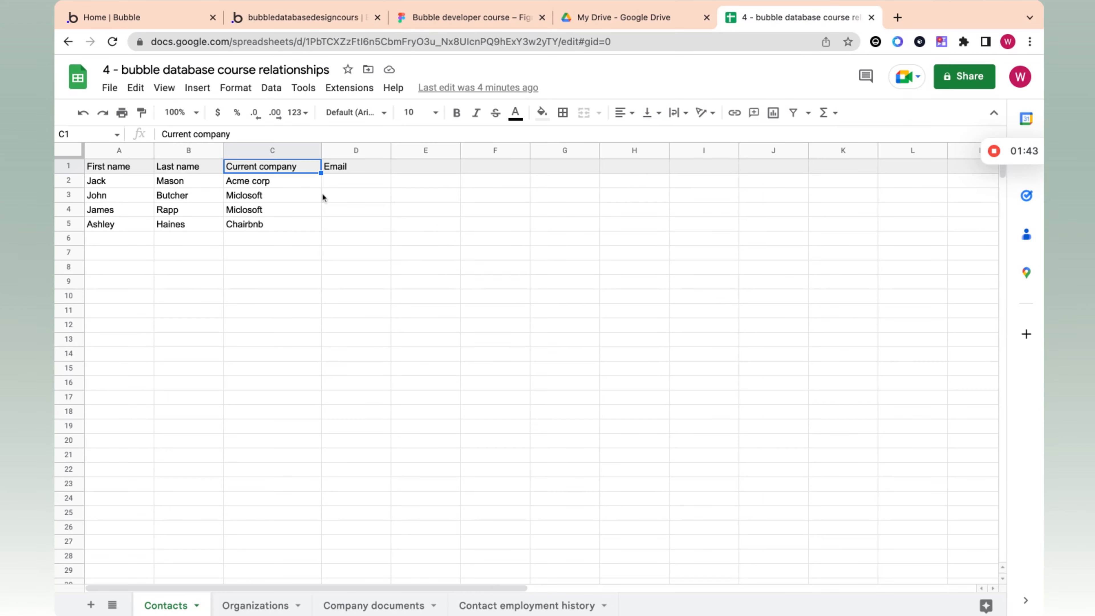
{"action": "left_click", "coordinate": [992, 152]}
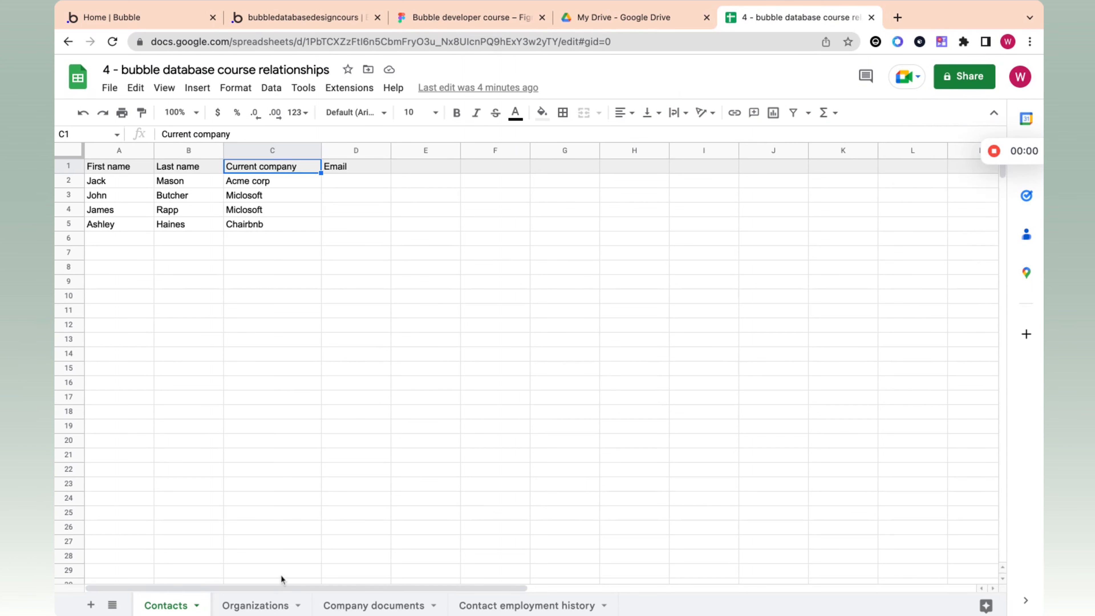
{"action": "left_click", "coordinate": [270, 606]}
{"action": "left_click", "coordinate": [178, 187]}
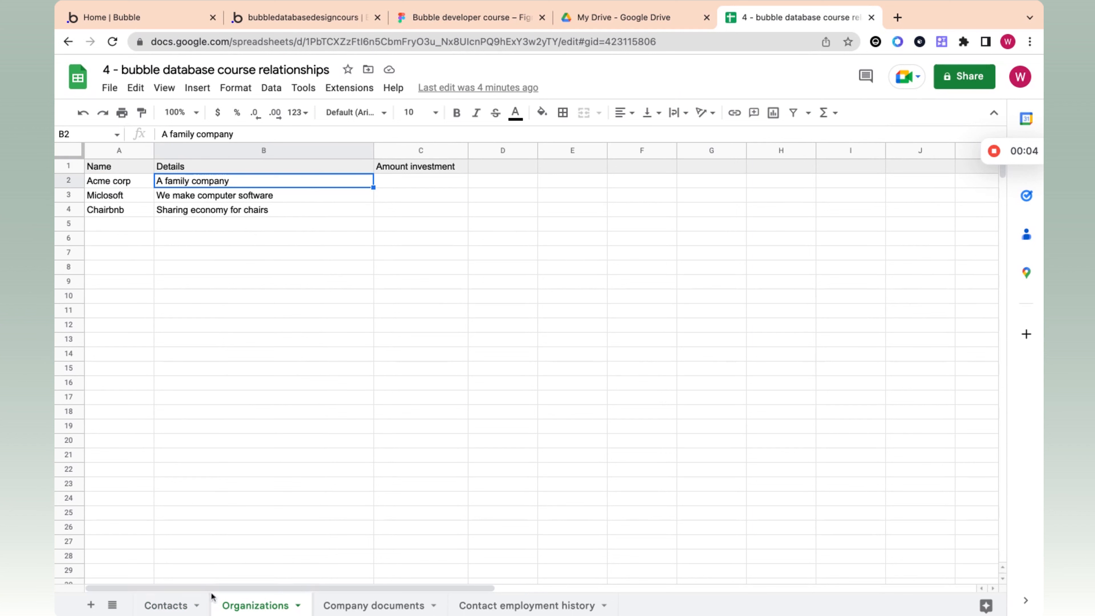
{"action": "double_click", "coordinate": [243, 606]}
{"action": "type", "text": "Companies"}
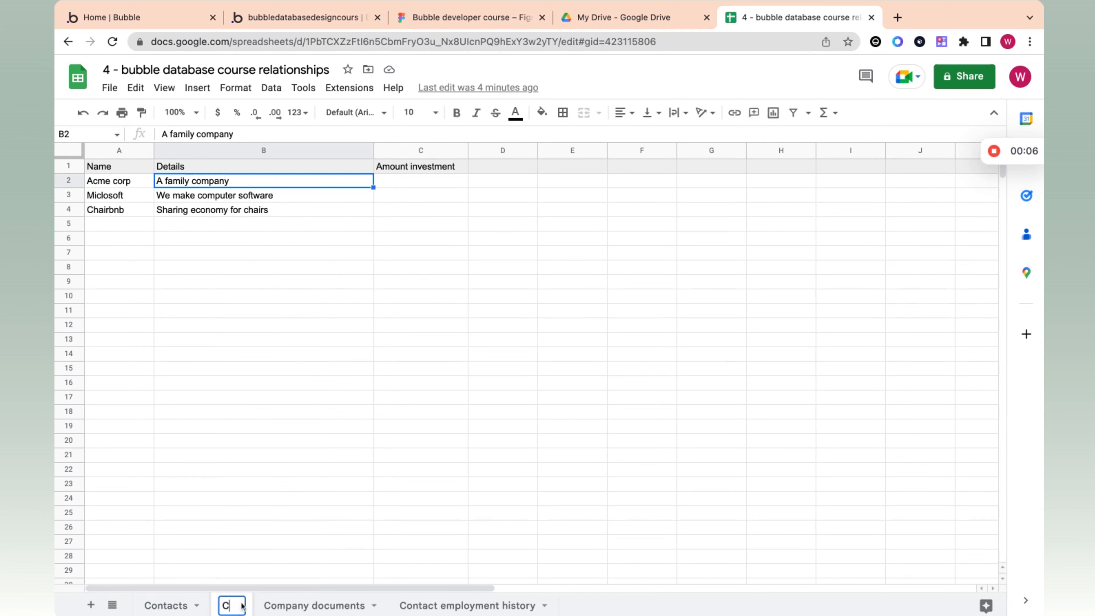
{"action": "left_click", "coordinate": [293, 310]}
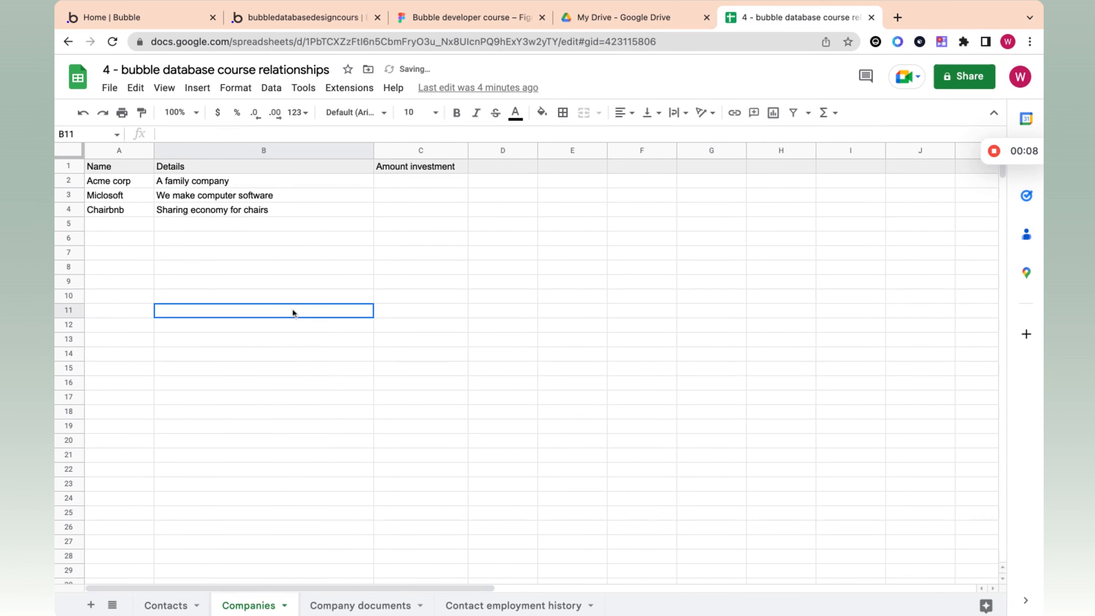
Step: Switch to Bubble and add a text field named "Name" to the 4 - Company data type
{"action": "left_click", "coordinate": [329, 17]}
{"action": "left_click", "coordinate": [221, 444]}
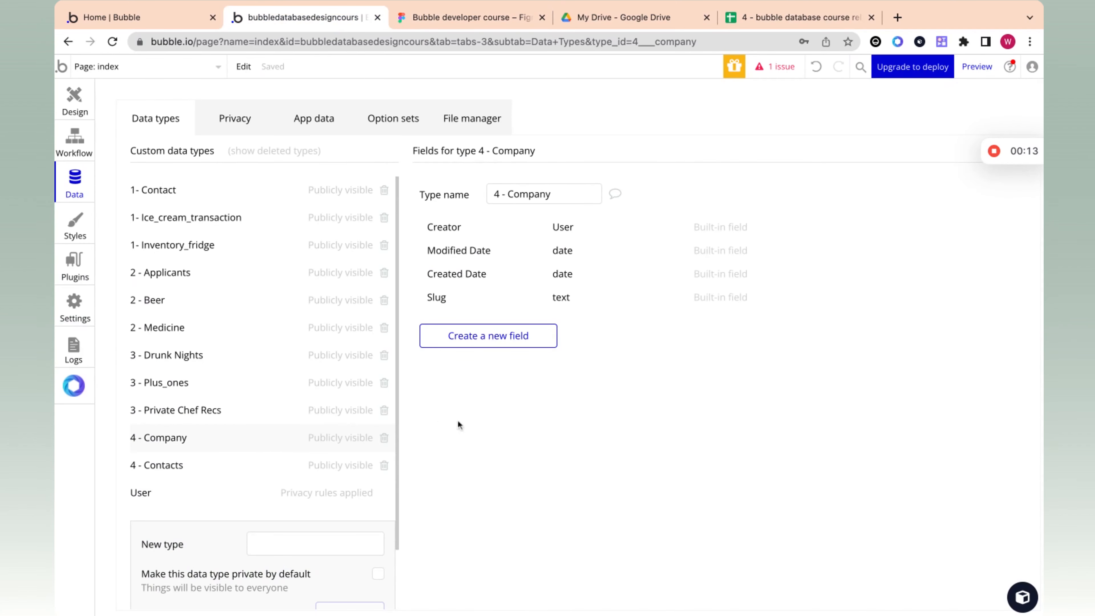
{"action": "left_click", "coordinate": [491, 336]}
{"action": "type", "text": "NAme"}
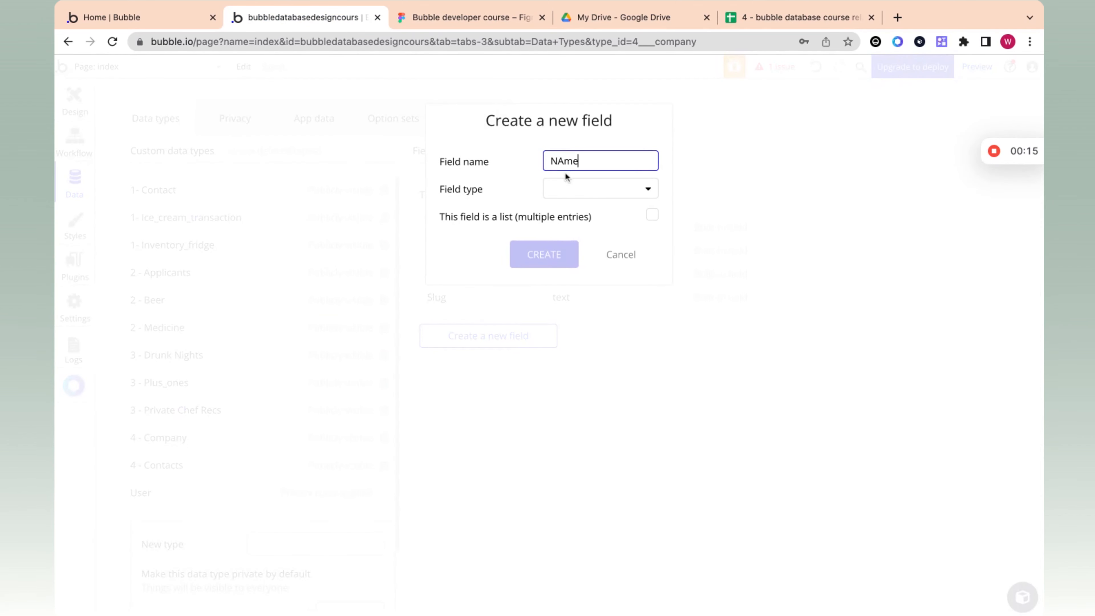
{"action": "key", "text": "BackSpace"}
{"action": "key", "text": "BackSpace"}
{"action": "key", "text": "BackSpace"}
{"action": "type", "text": "am"}
{"action": "left_click", "coordinate": [599, 190]}
{"action": "left_click", "coordinate": [526, 260]}
Step: Add a text field named "Details" to the 4 - Company data type
{"action": "left_click", "coordinate": [471, 364]}
{"action": "type", "text": "Details"}
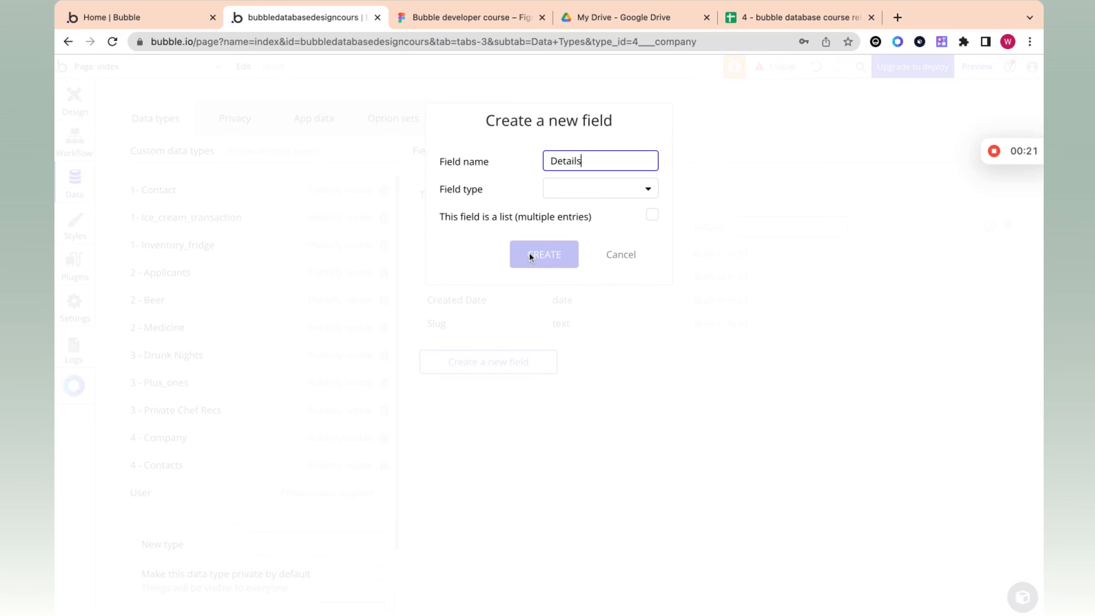
{"action": "left_click", "coordinate": [587, 191]}
{"action": "left_click", "coordinate": [568, 211]}
{"action": "left_click", "coordinate": [539, 259]}
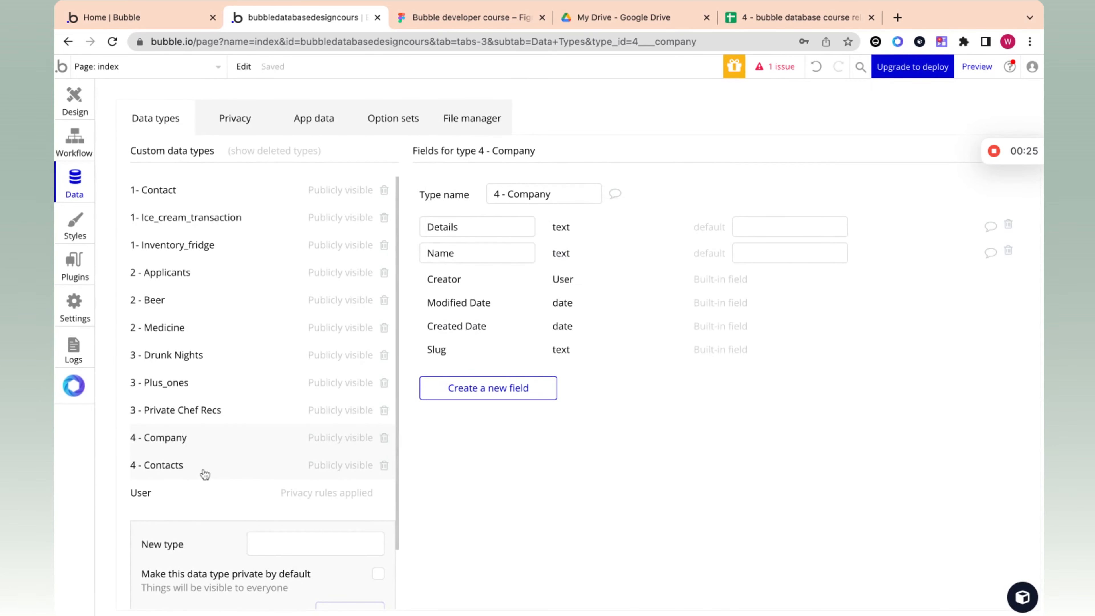
Step: Compare the fields of the 4 - contacts and 4 - Company data types, and their columns in the app data views
{"action": "left_click", "coordinate": [224, 464]}
{"action": "left_click", "coordinate": [213, 439]}
{"action": "mouse_move", "coordinate": [999, 161]}
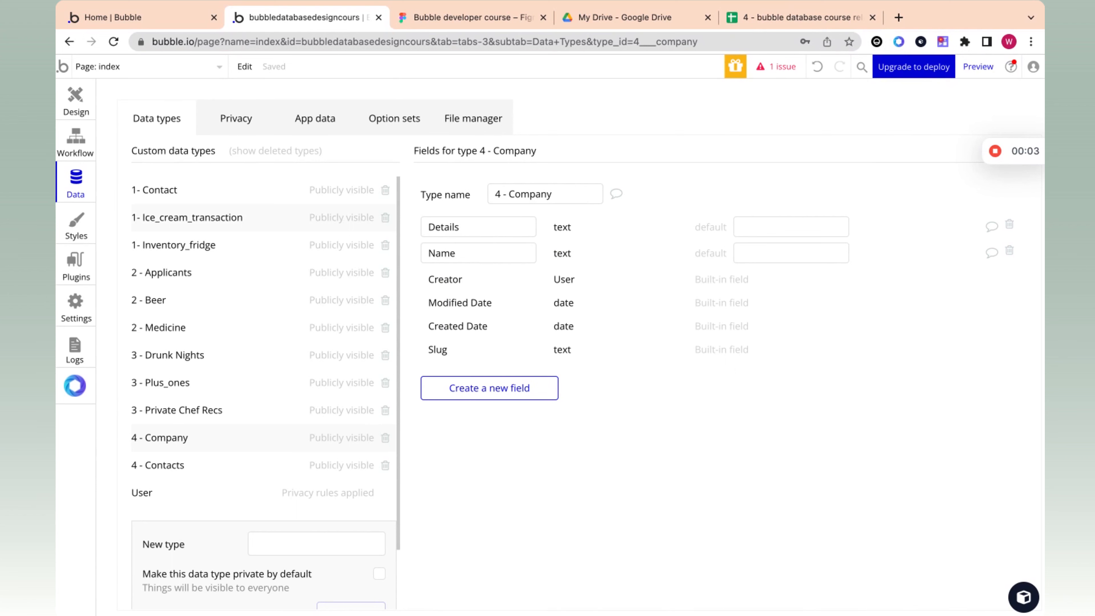
{"action": "left_click", "coordinate": [328, 118]}
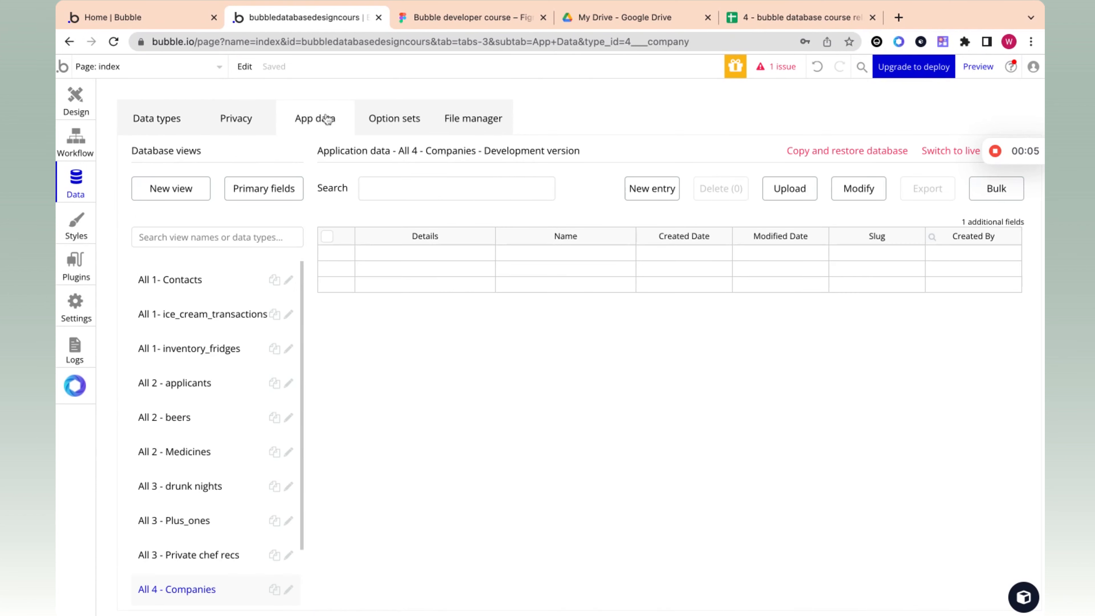
{"action": "scroll", "coordinate": [266, 347], "scroll_direction": "down", "scroll_amount": 2}
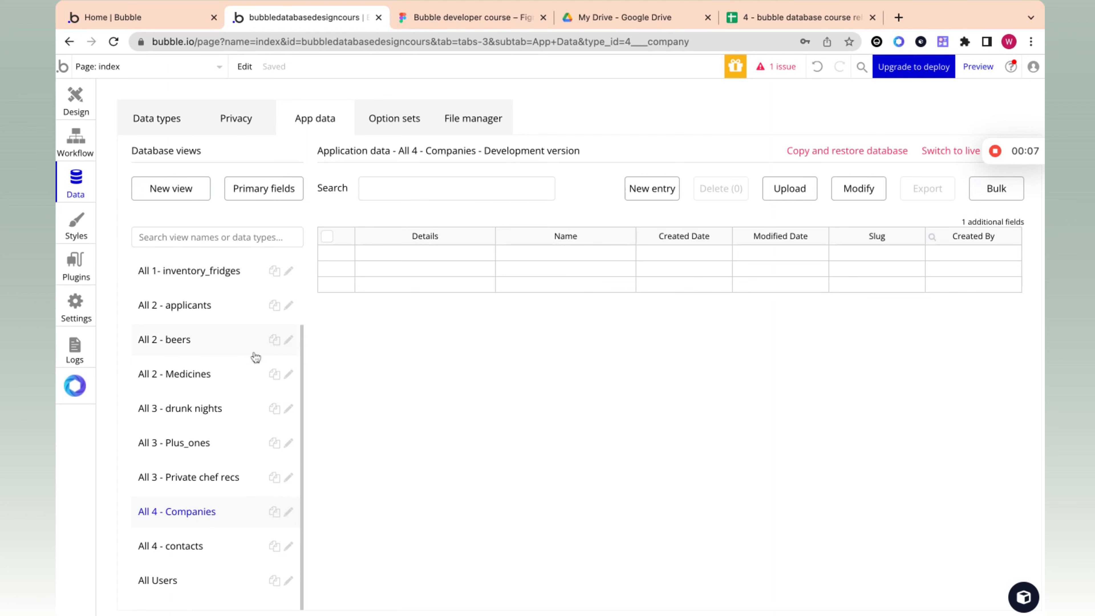
{"action": "left_click", "coordinate": [207, 545]}
{"action": "left_click", "coordinate": [206, 519]}
{"action": "left_click", "coordinate": [203, 545]}
Step: Create a 4 - Company database entry with the name "Acme corp" and the details "A family company"
{"action": "left_click", "coordinate": [203, 511]}
{"action": "left_click", "coordinate": [653, 190]}
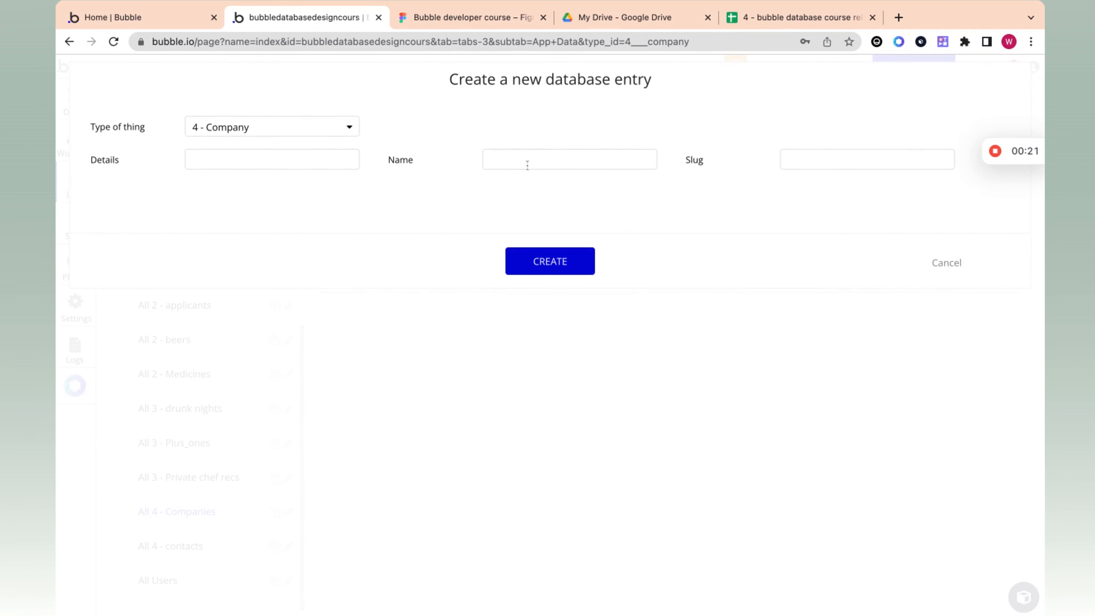
{"action": "left_click", "coordinate": [533, 164]}
{"action": "type", "text": "Acme corp"}
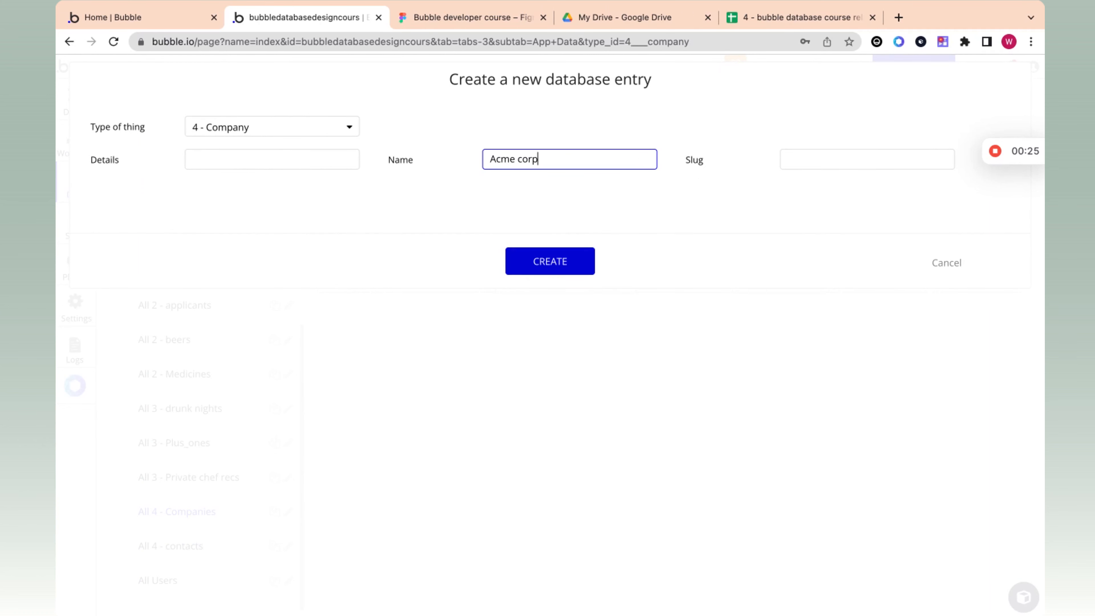
{"action": "left_click", "coordinate": [337, 158]}
{"action": "type", "text": "A family company"}
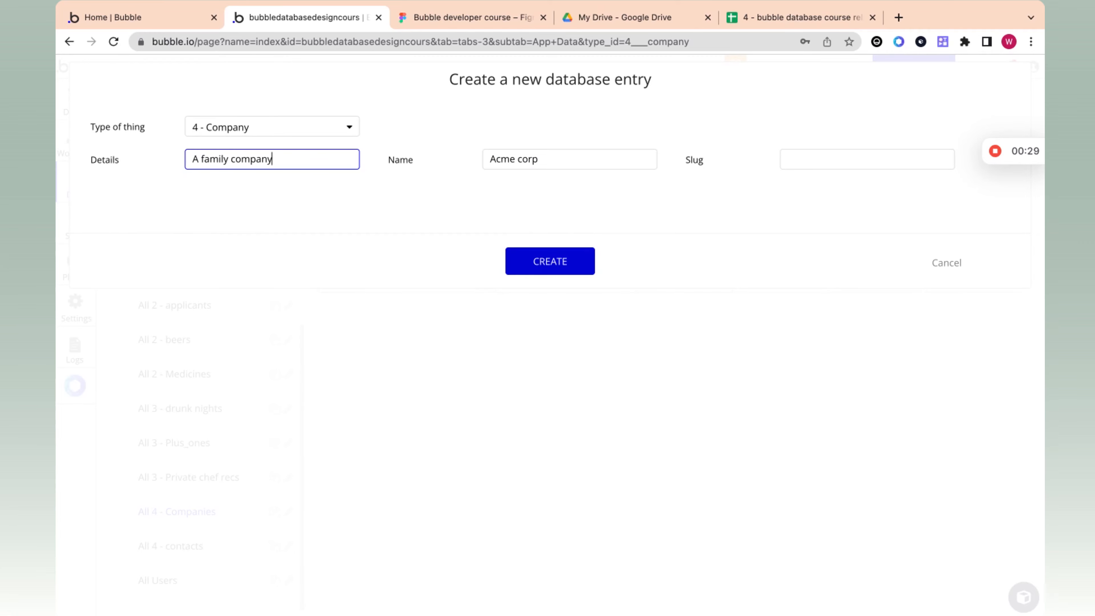
{"action": "left_click", "coordinate": [559, 272]}
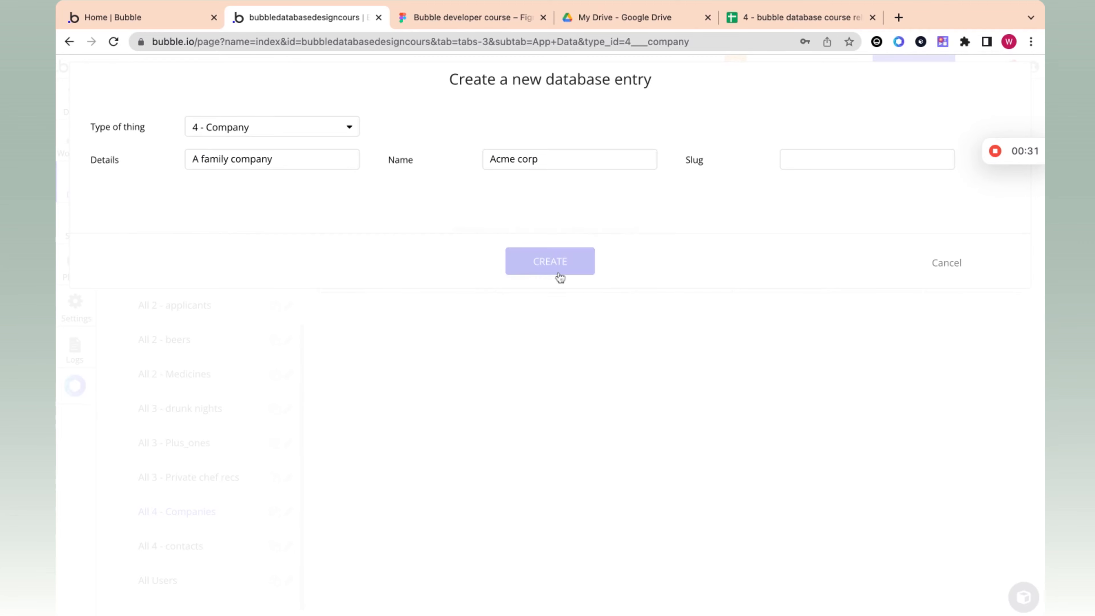
{"action": "left_click", "coordinate": [558, 236]}
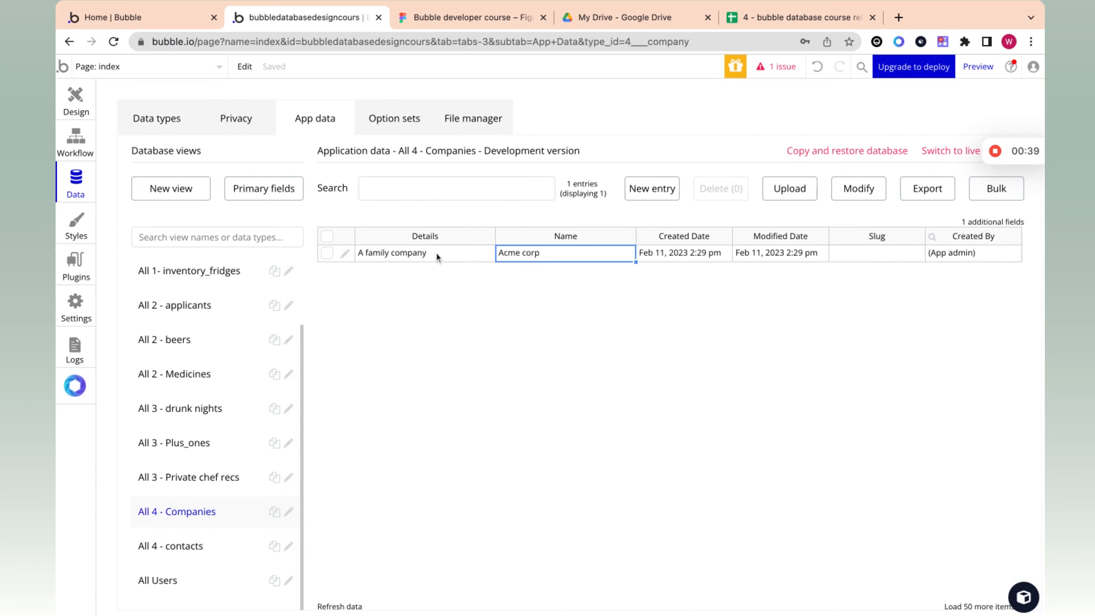
Step: Create a 4 - contacts database entry with the contact's first and last name, trying 23 as the current company
{"action": "left_click", "coordinate": [198, 552]}
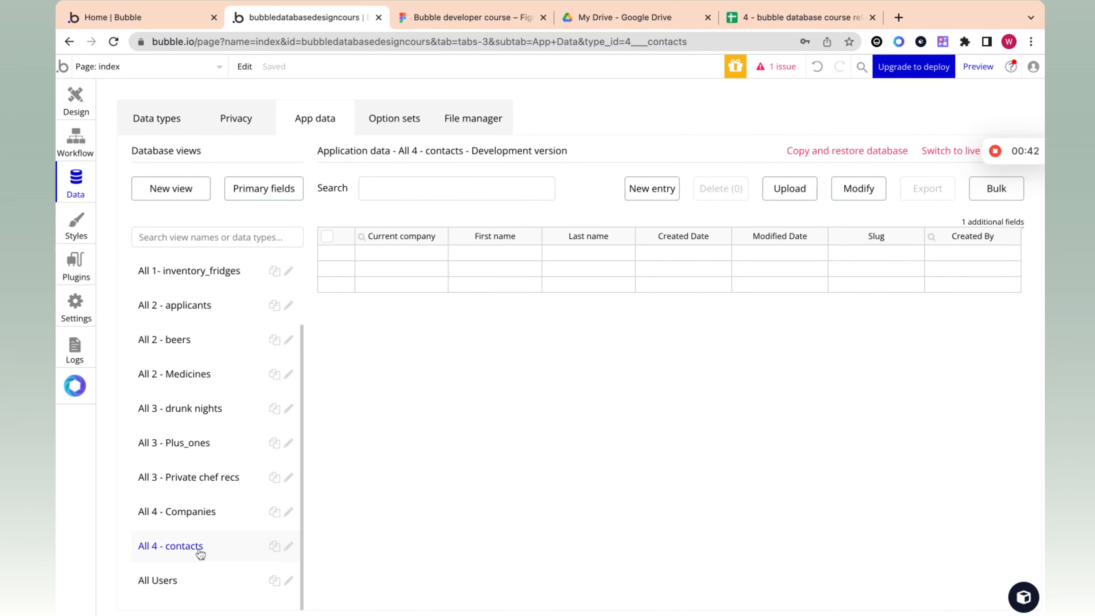
{"action": "left_click", "coordinate": [671, 197]}
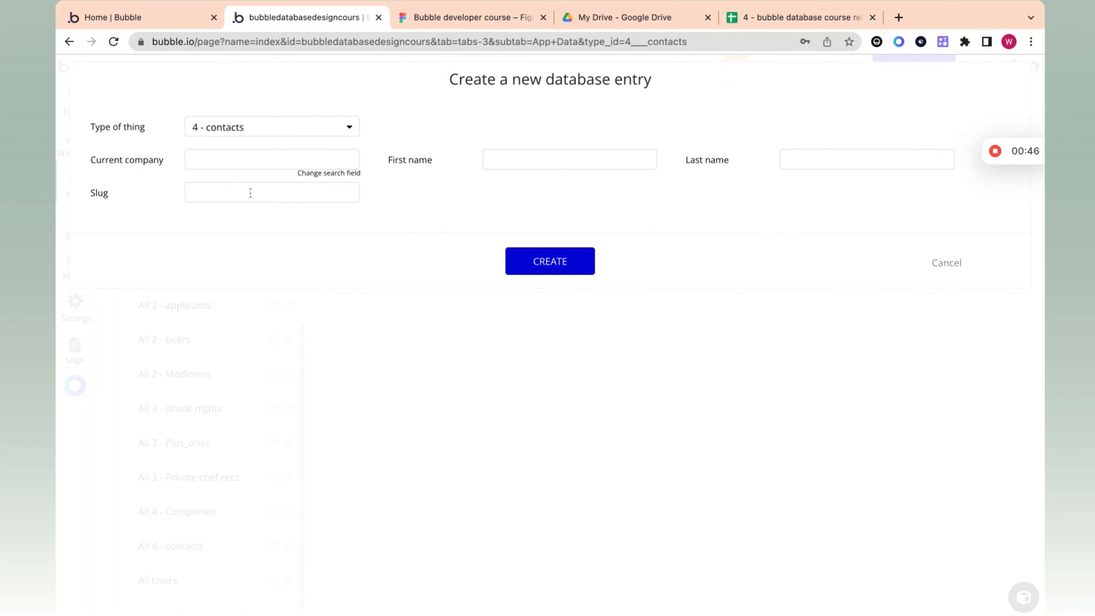
{"action": "left_click", "coordinate": [521, 159]}
{"action": "type", "text": "John"}
{"action": "left_click", "coordinate": [802, 162]}
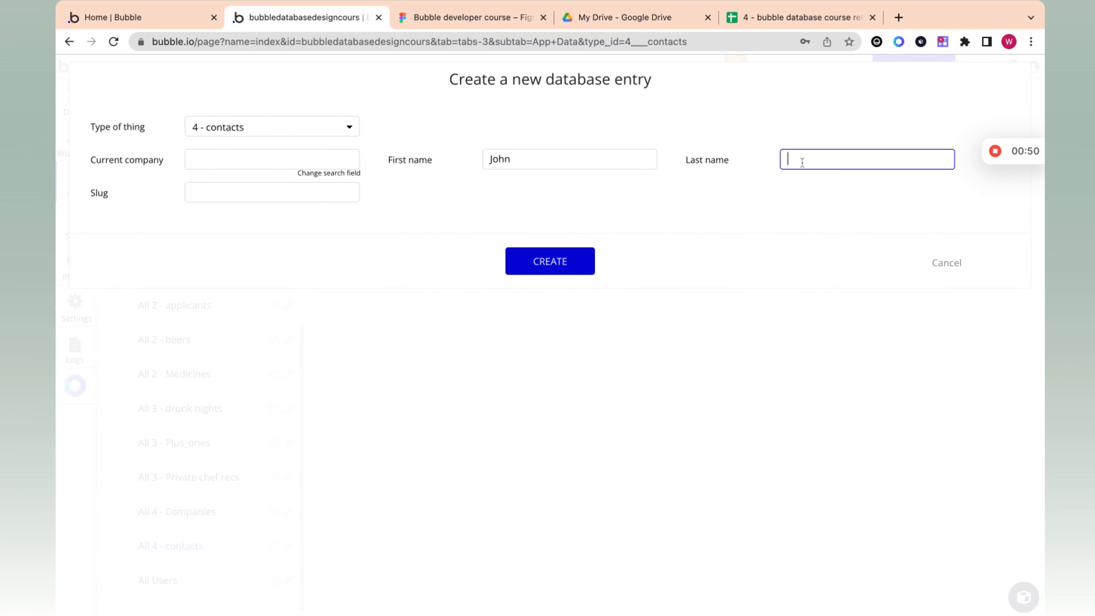
{"action": "type", "text": "James"}
{"action": "left_click", "coordinate": [278, 150]}
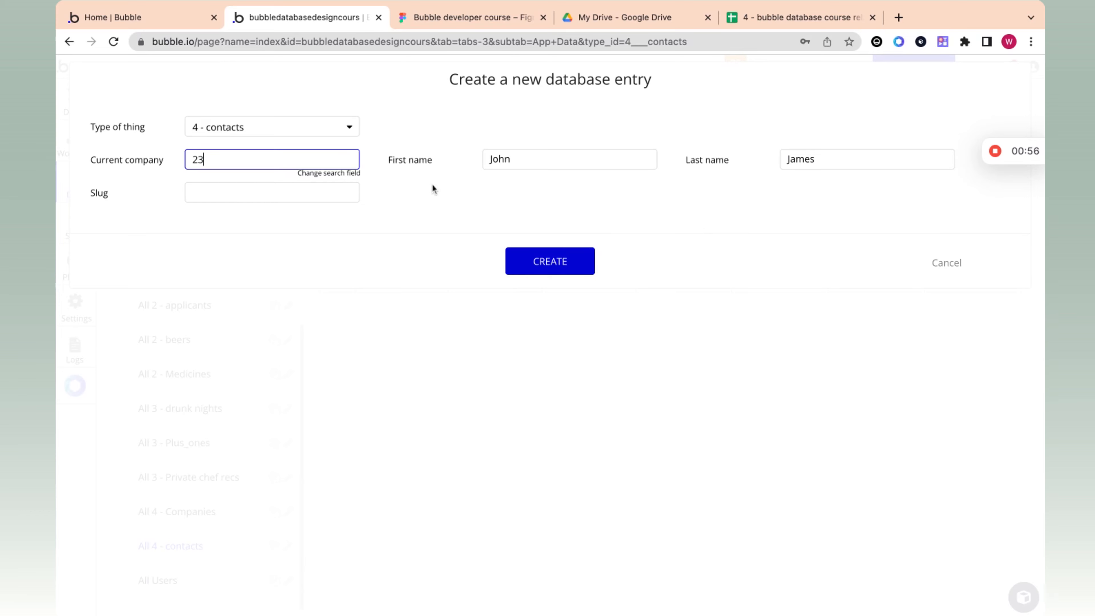
{"action": "left_click", "coordinate": [563, 261]}
{"action": "left_click", "coordinate": [558, 237]}
Step: Open the contact's database entry for editing and search for "Acme" as its current company
{"action": "left_click", "coordinate": [391, 258]}
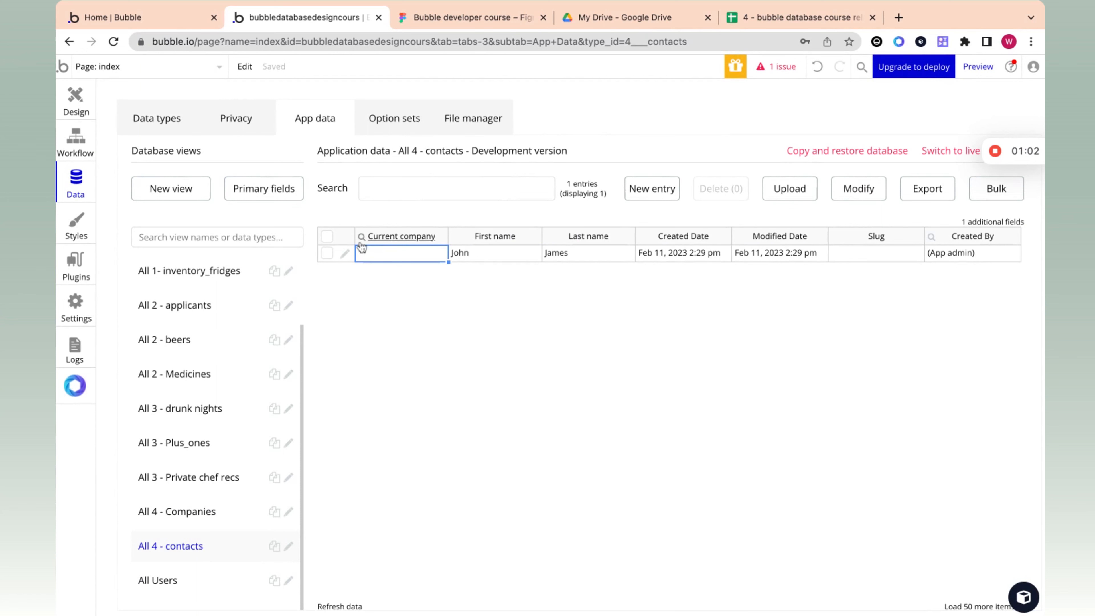
{"action": "left_click", "coordinate": [344, 254]}
{"action": "left_click", "coordinate": [244, 164]}
{"action": "type", "text": "Ac"}
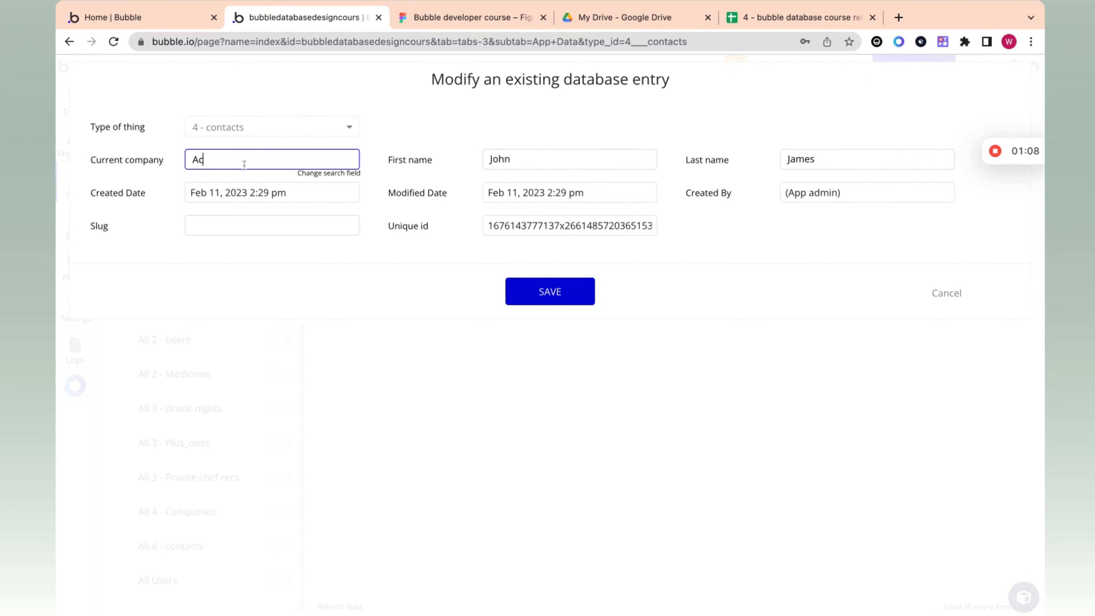
{"action": "type", "text": "me"}
{"action": "key", "text": "BackSpace"}
{"action": "key", "text": "BackSpace"}
{"action": "type", "text": "me"}
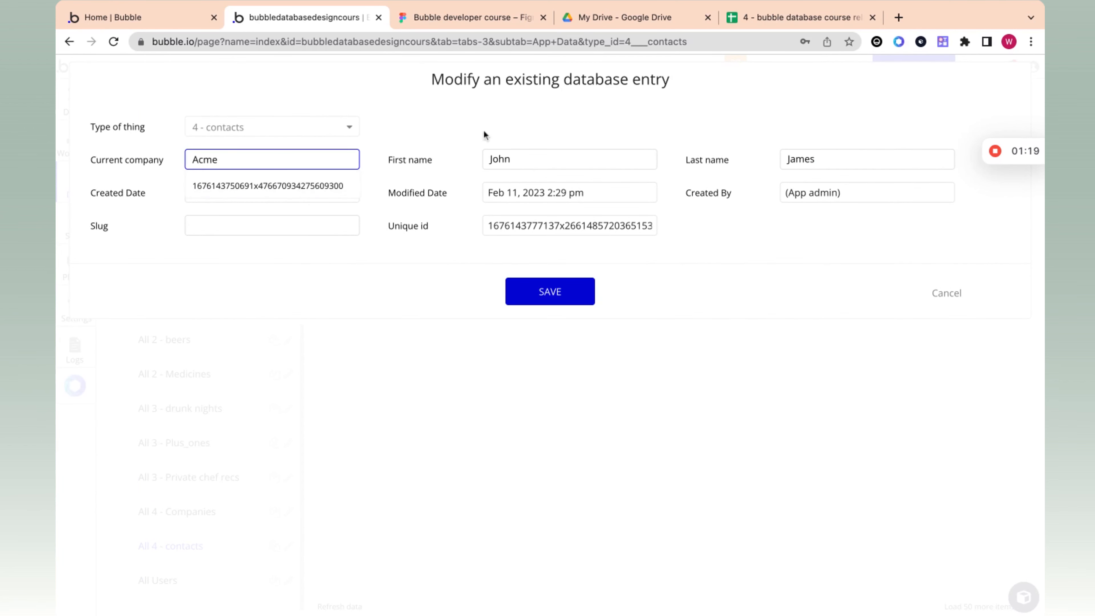
Step: Compare the "acme" current-company search in the contact's entry with Acme corp's row in the Companies sheet and its use in the Contacts sheet
{"action": "left_click", "coordinate": [773, 18]}
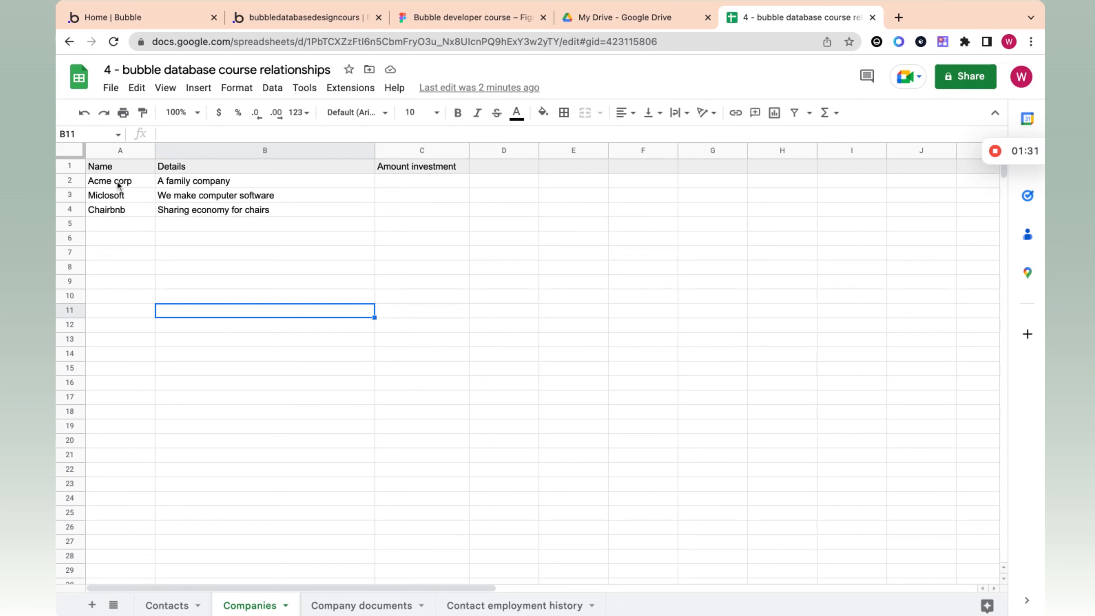
{"action": "left_click", "coordinate": [304, 19]}
{"action": "type", "text": "acme"}
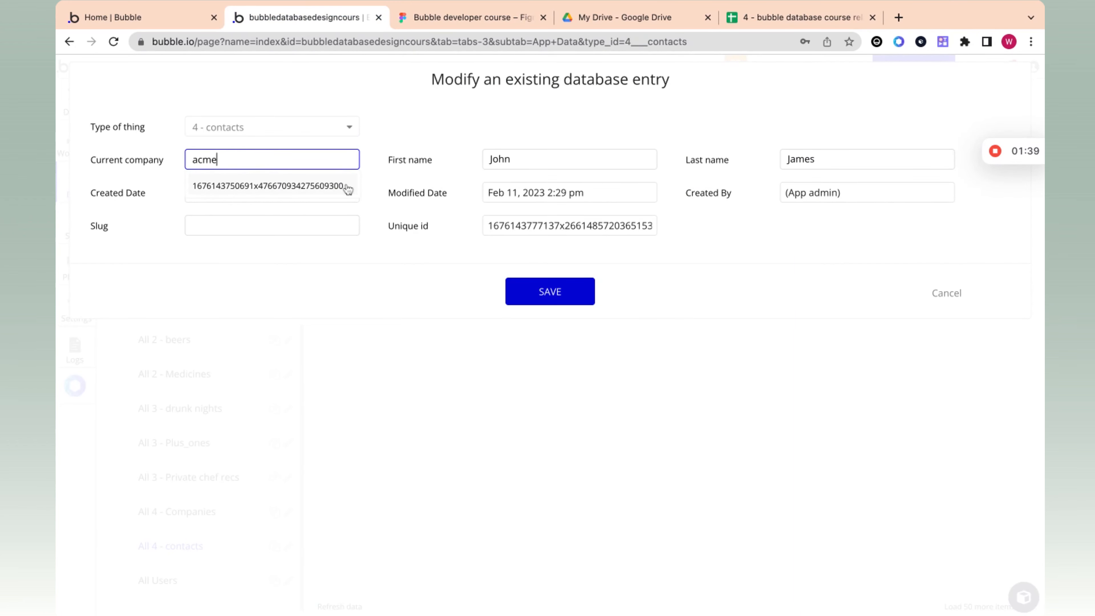
{"action": "left_click", "coordinate": [755, 19]}
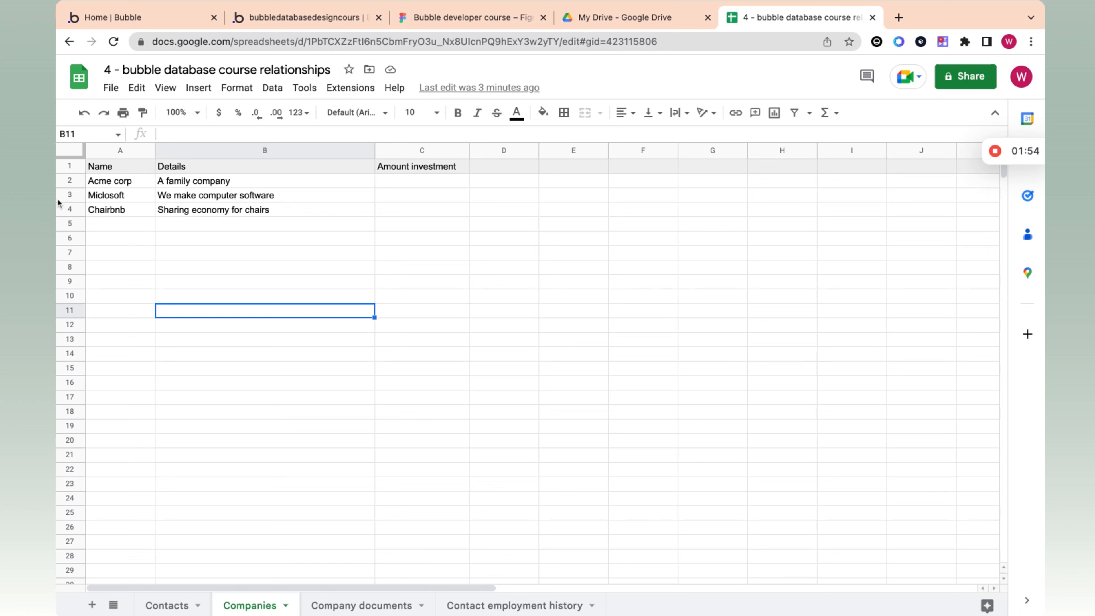
{"action": "left_click", "coordinate": [72, 180]}
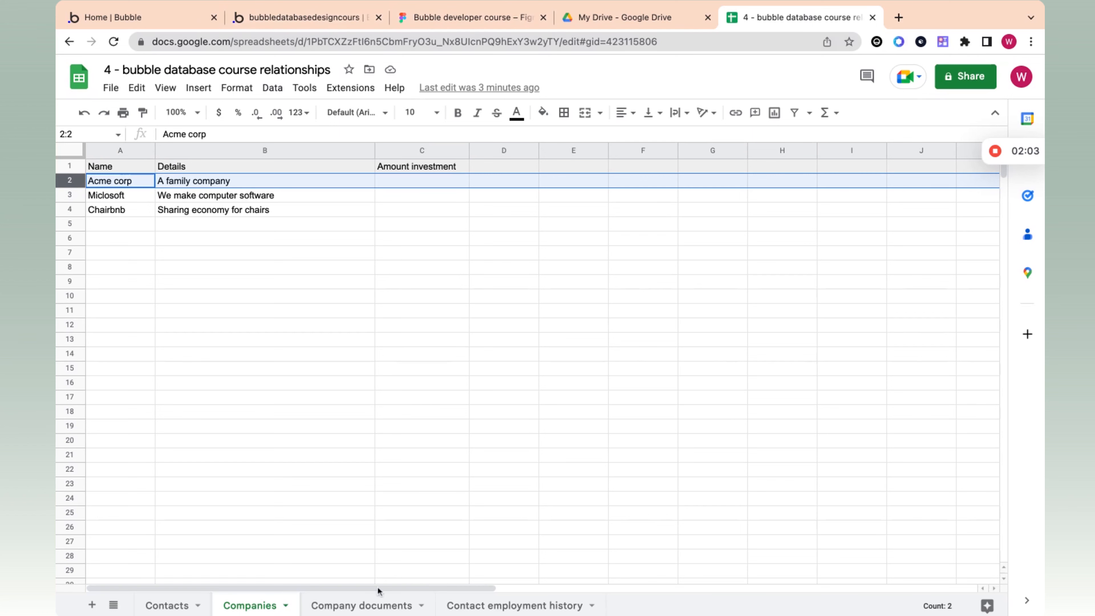
{"action": "left_click", "coordinate": [186, 612]}
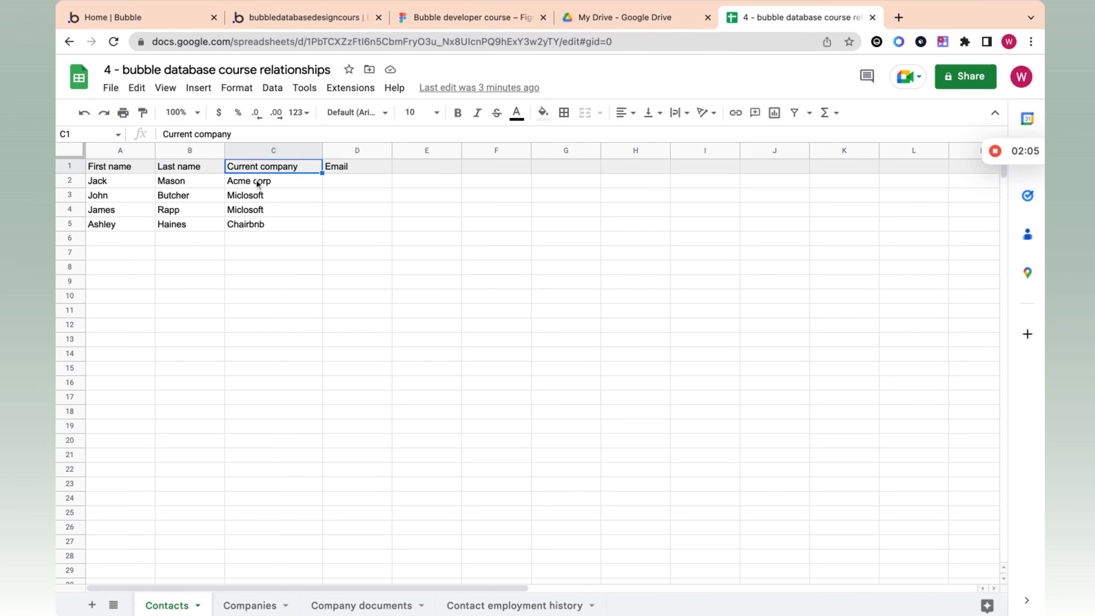
{"action": "left_click", "coordinate": [257, 181]}
{"action": "left_click", "coordinate": [246, 605]}
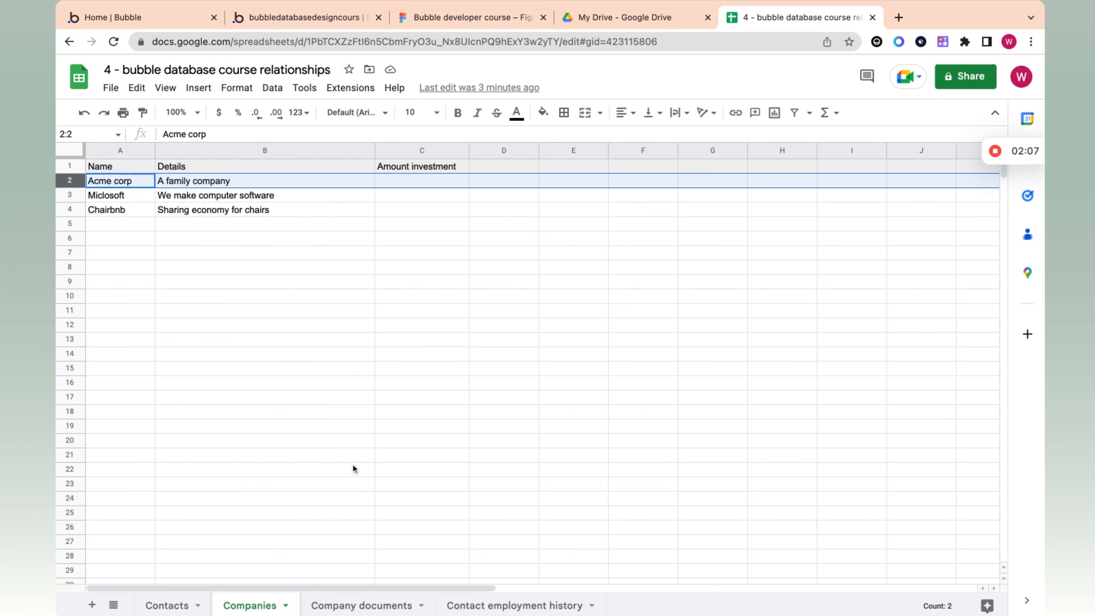
Step: Switch back to Bubble, save the "acme" search match as the contact's current company, and widen the Current company column
{"action": "left_click", "coordinate": [340, 18]}
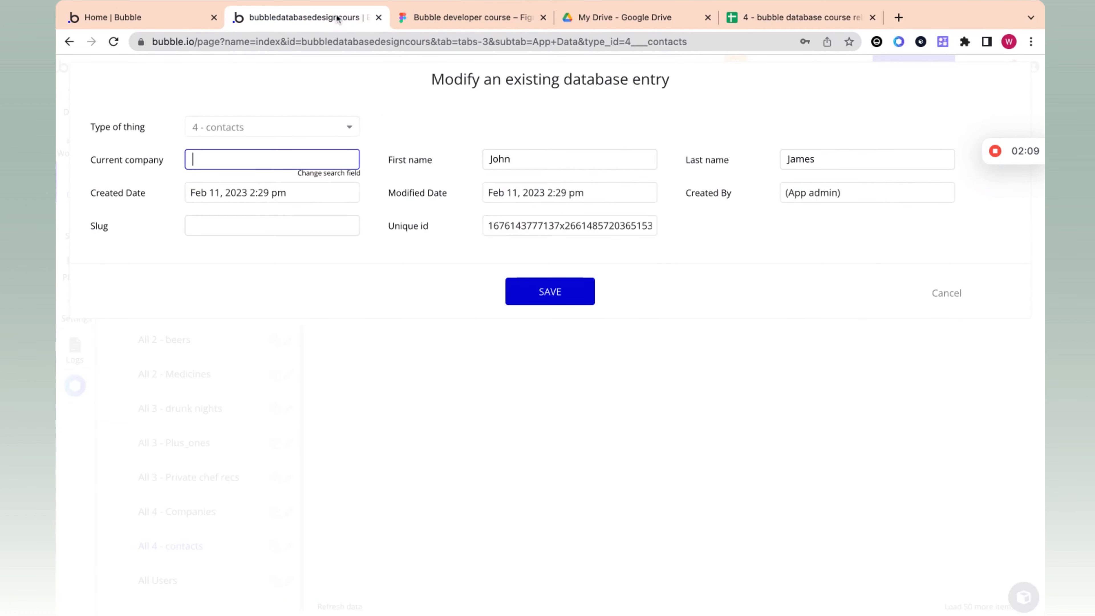
{"action": "type", "text": "acme"}
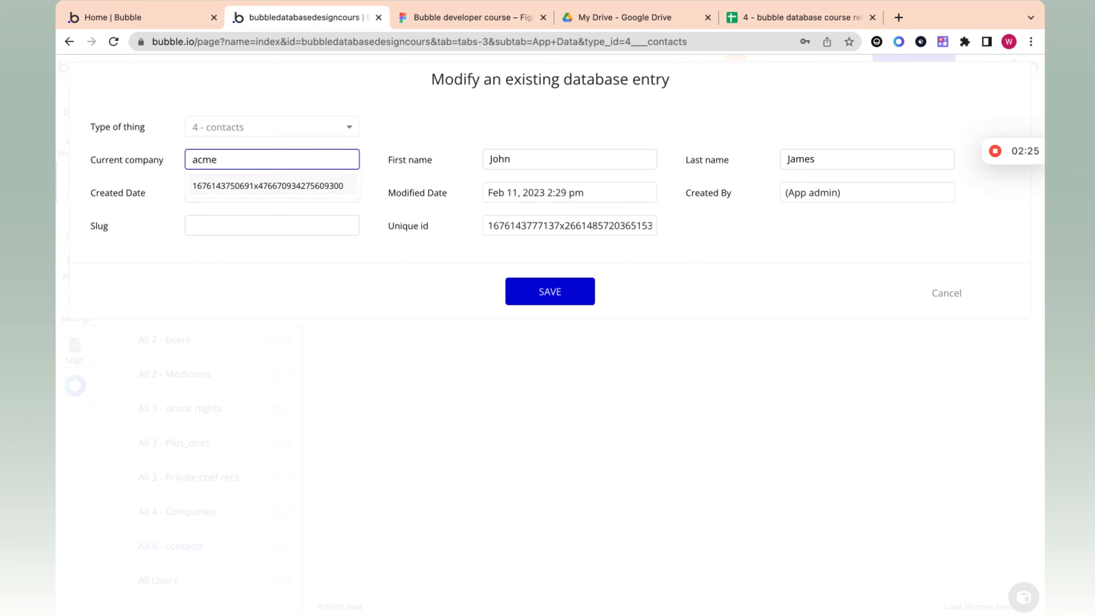
{"action": "left_click", "coordinate": [213, 185]}
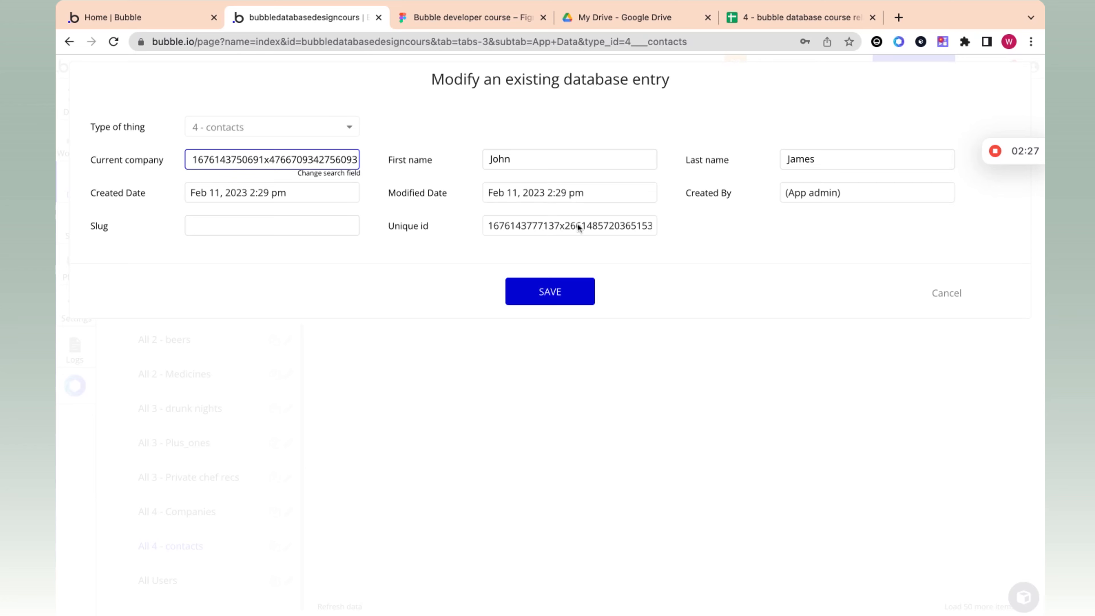
{"action": "left_click", "coordinate": [570, 296]}
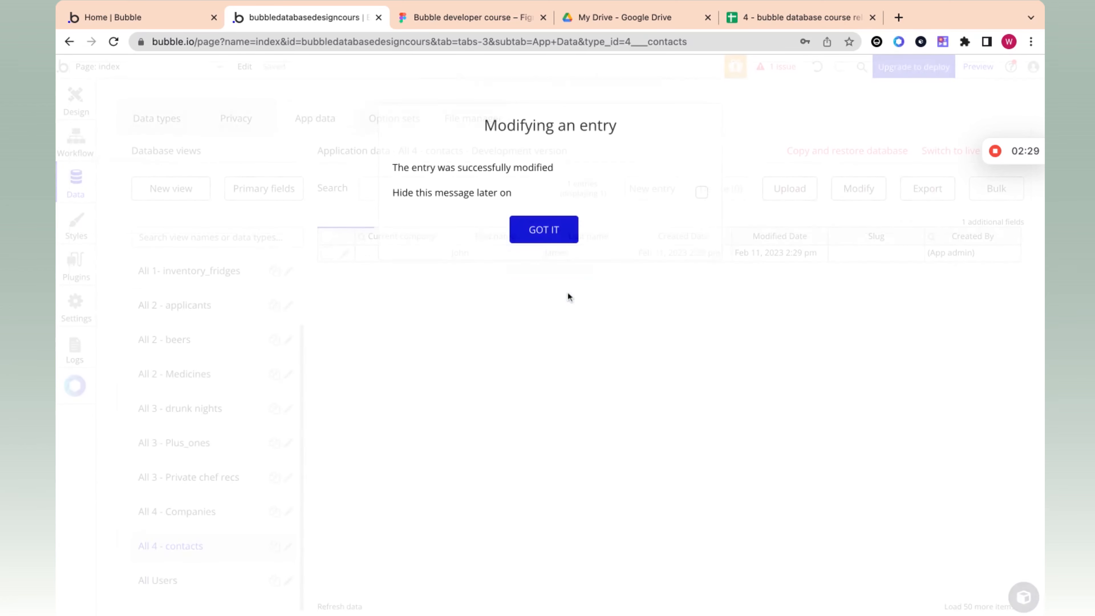
{"action": "left_click", "coordinate": [544, 233]}
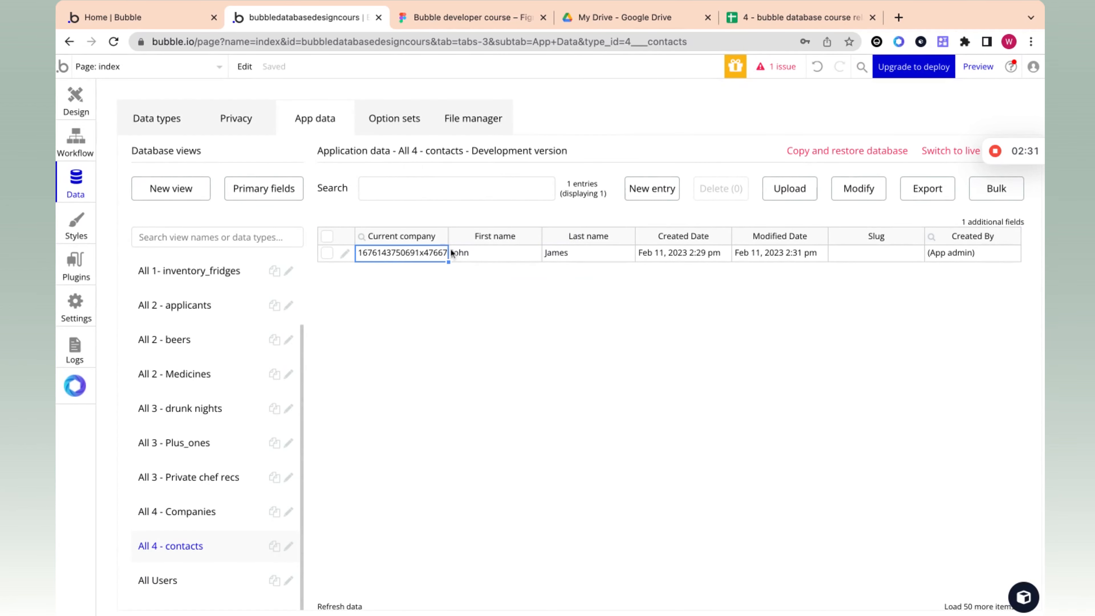
{"action": "left_click_drag", "start_coordinate": [450, 237], "coordinate": [525, 236]}
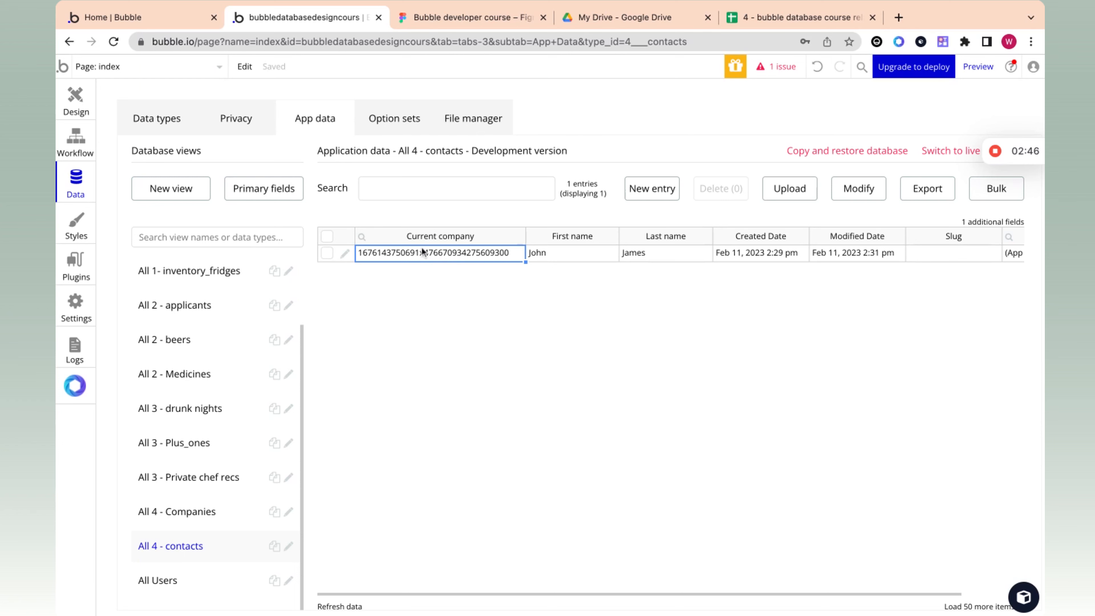
Step: Examine Acme corp's name and details cells in the spreadsheet's Companies sheet, and return to the Bubble contacts data
{"action": "left_click", "coordinate": [808, 18]}
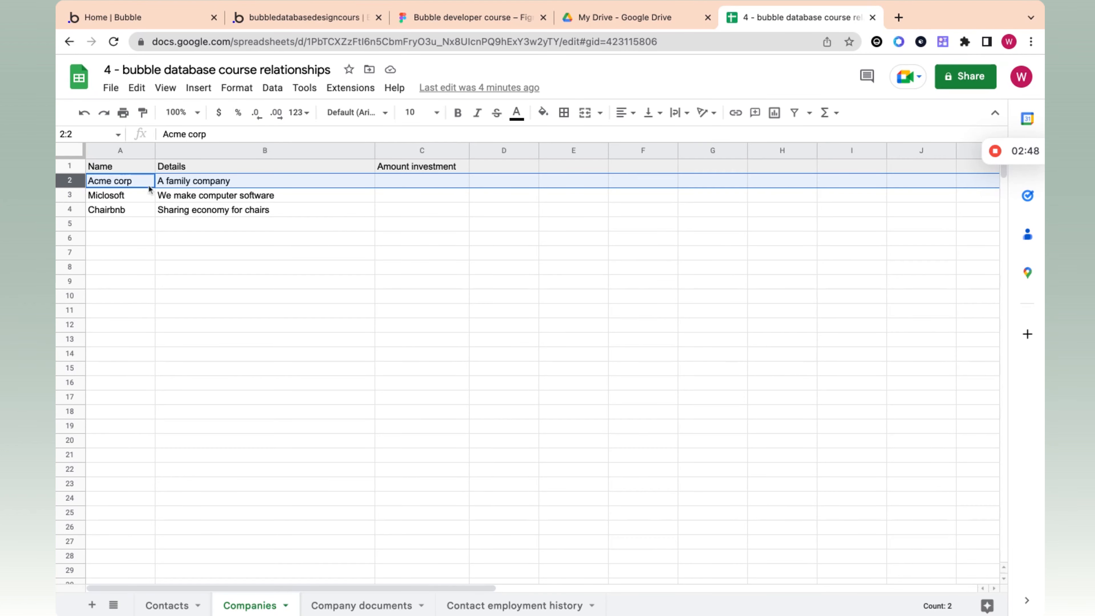
{"action": "left_click", "coordinate": [124, 181]}
{"action": "key", "text": "Right"}
{"action": "left_click", "coordinate": [134, 185]}
{"action": "key", "text": "Right"}
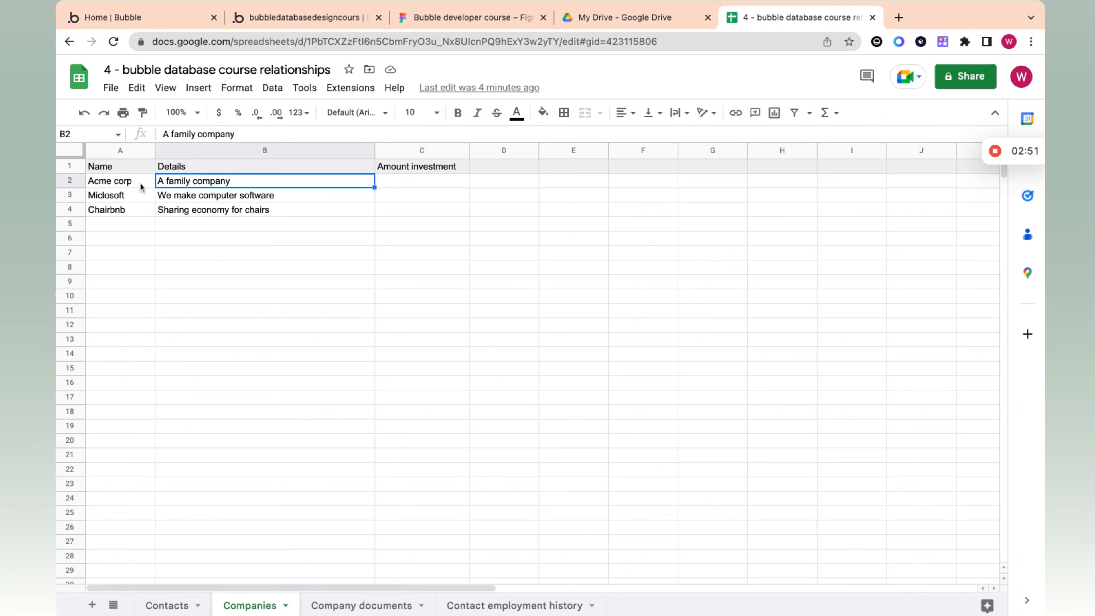
{"action": "left_click", "coordinate": [281, 20]}
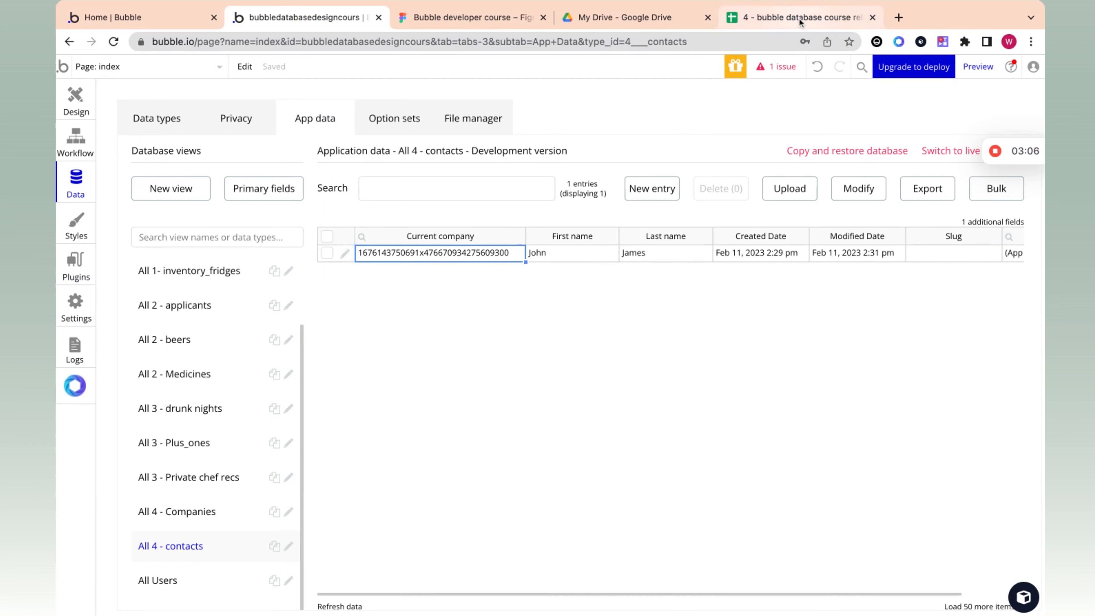
Step: Compare the unique id of the Acme corp database entry with the contact's Current company value
{"action": "left_click", "coordinate": [194, 520]}
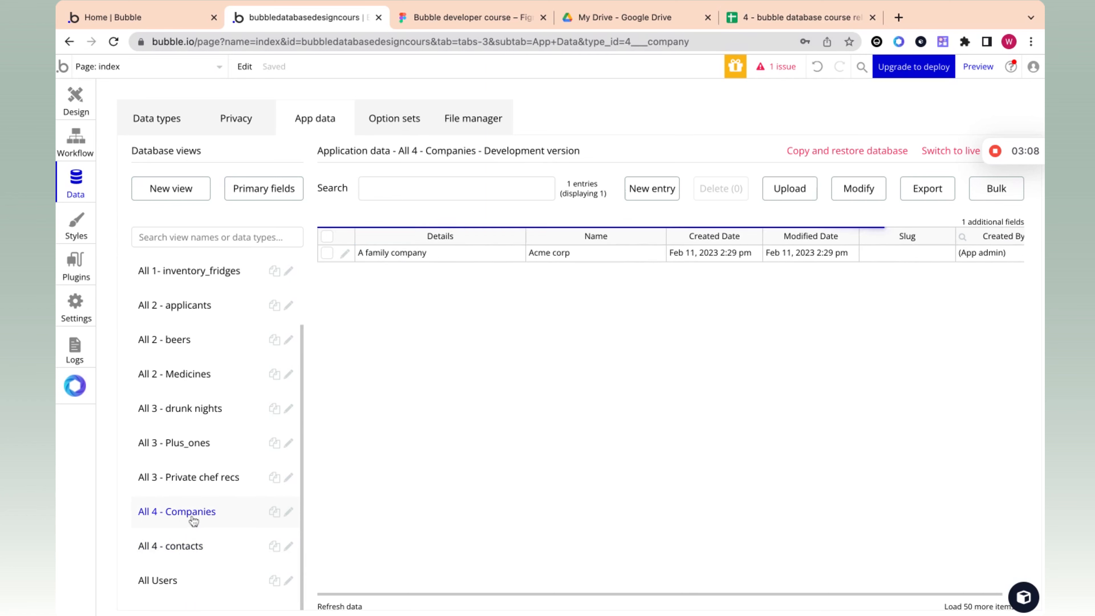
{"action": "left_click", "coordinate": [343, 252]}
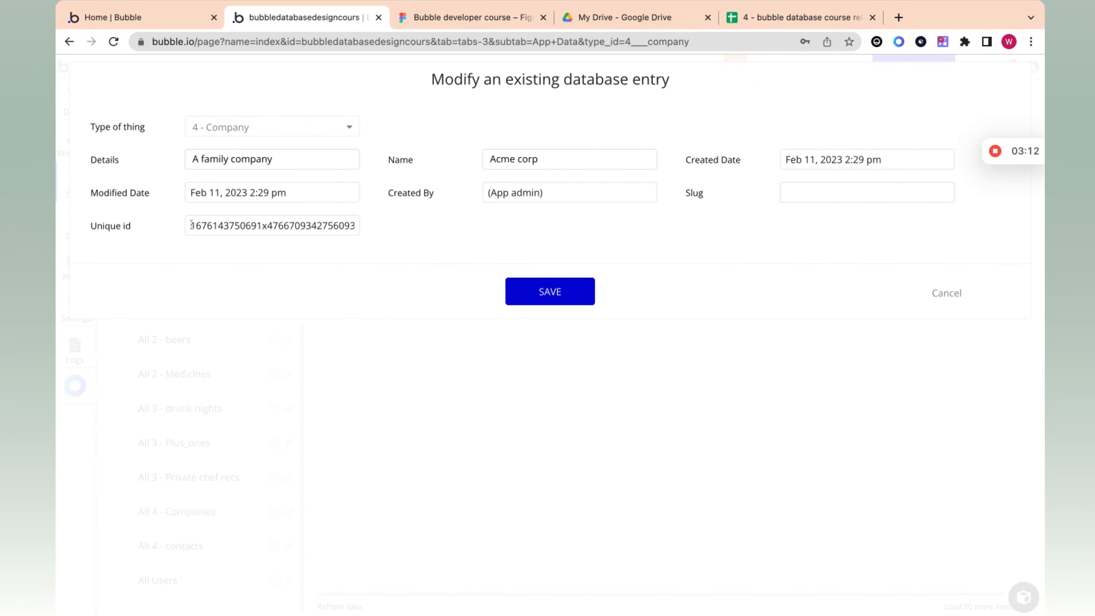
{"action": "double_click", "coordinate": [192, 225]}
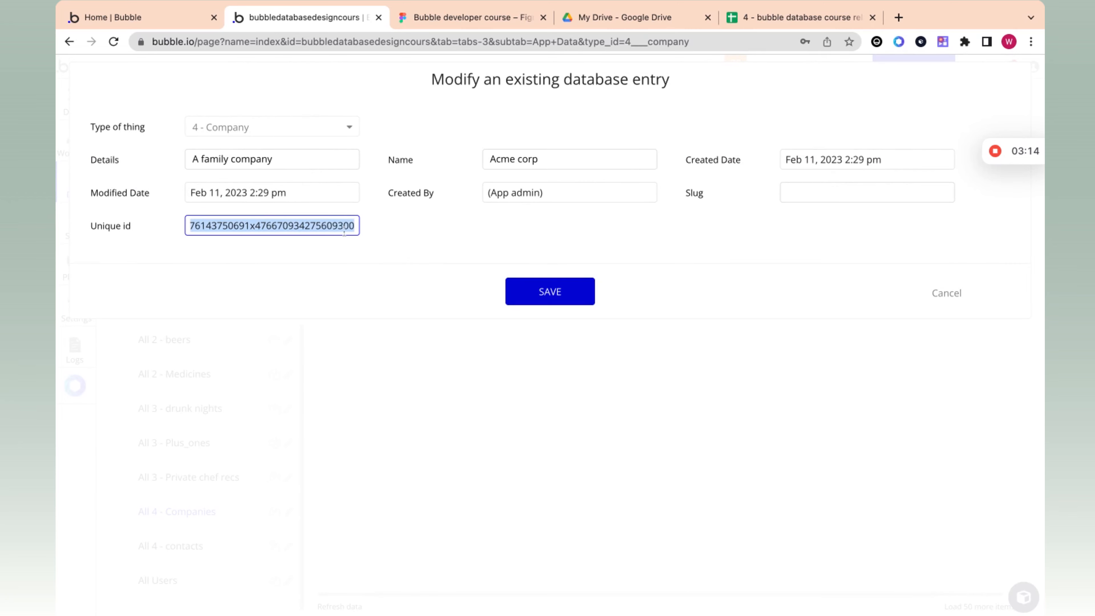
{"action": "left_click", "coordinate": [550, 298]}
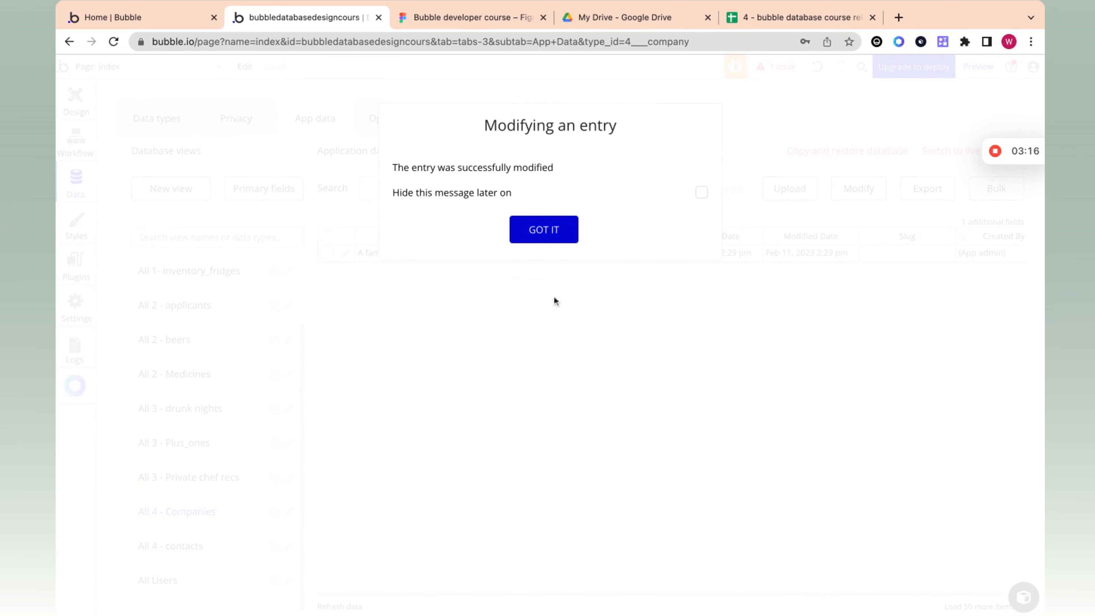
{"action": "left_click", "coordinate": [560, 237]}
{"action": "left_click", "coordinate": [194, 545]}
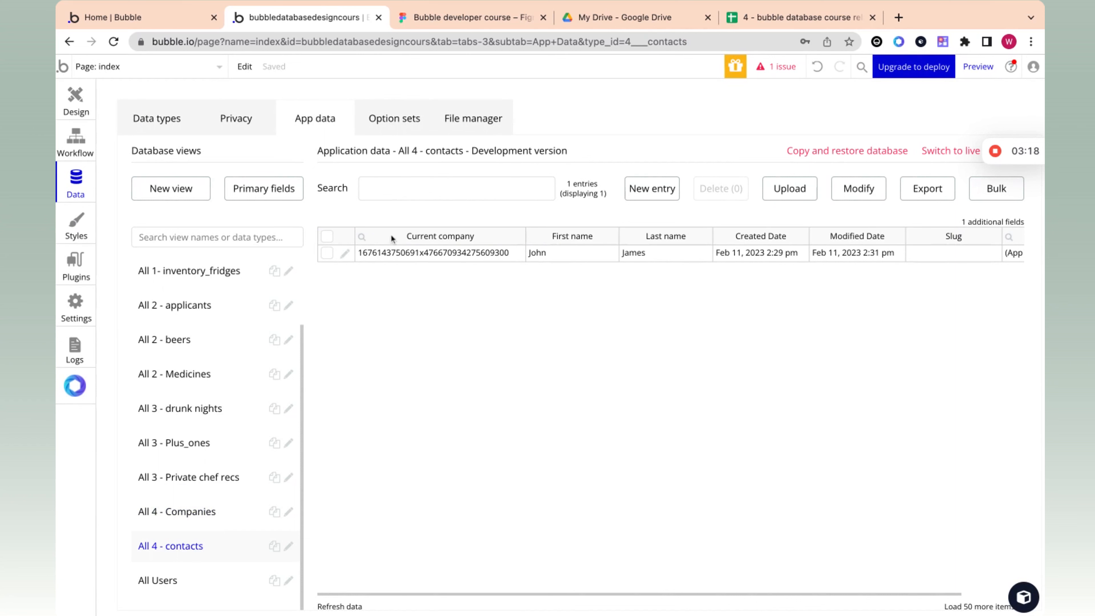
{"action": "left_click", "coordinate": [502, 254]}
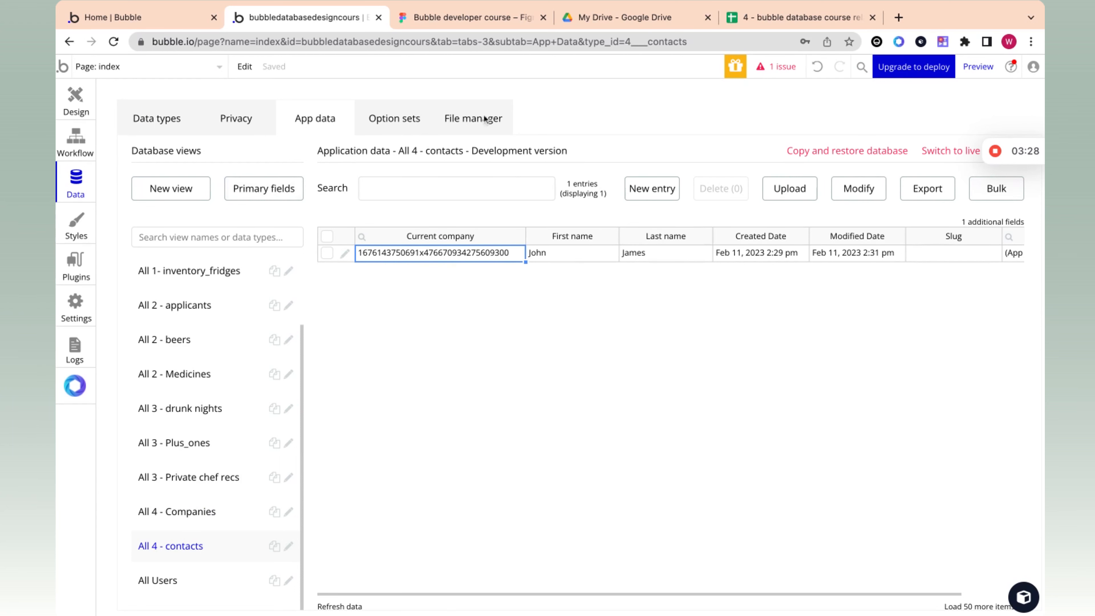
Step: Check Acme corp's name and details in the Companies sheet as possible display values for the company, and return to Bubble
{"action": "left_click", "coordinate": [836, 16]}
{"action": "left_click", "coordinate": [126, 186]}
{"action": "left_click", "coordinate": [190, 182]}
{"action": "left_click", "coordinate": [122, 182]}
{"action": "left_click", "coordinate": [199, 181]}
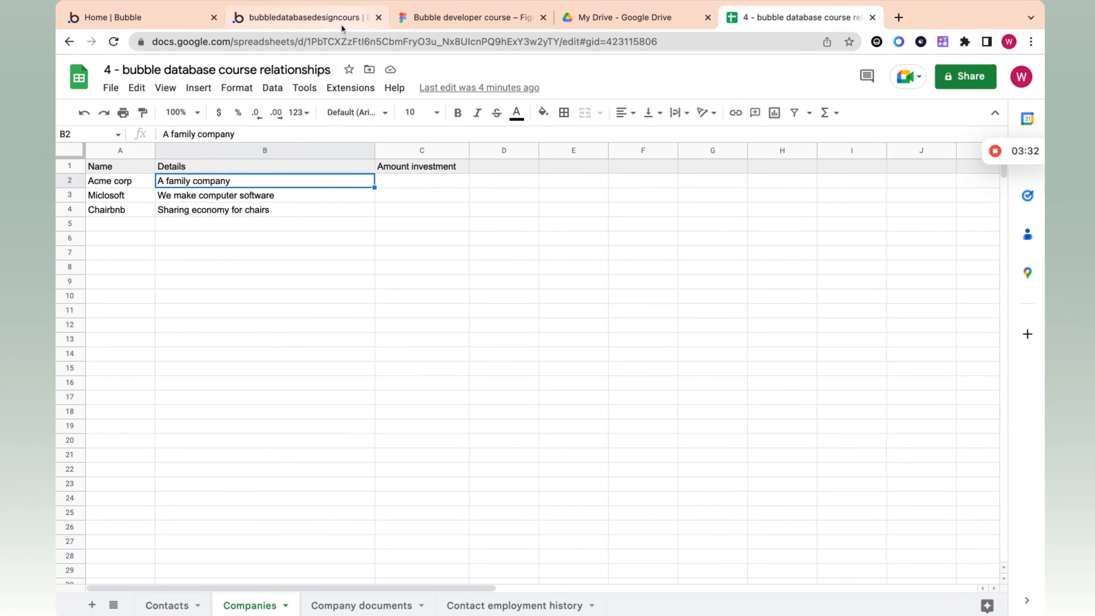
{"action": "left_click", "coordinate": [335, 24]}
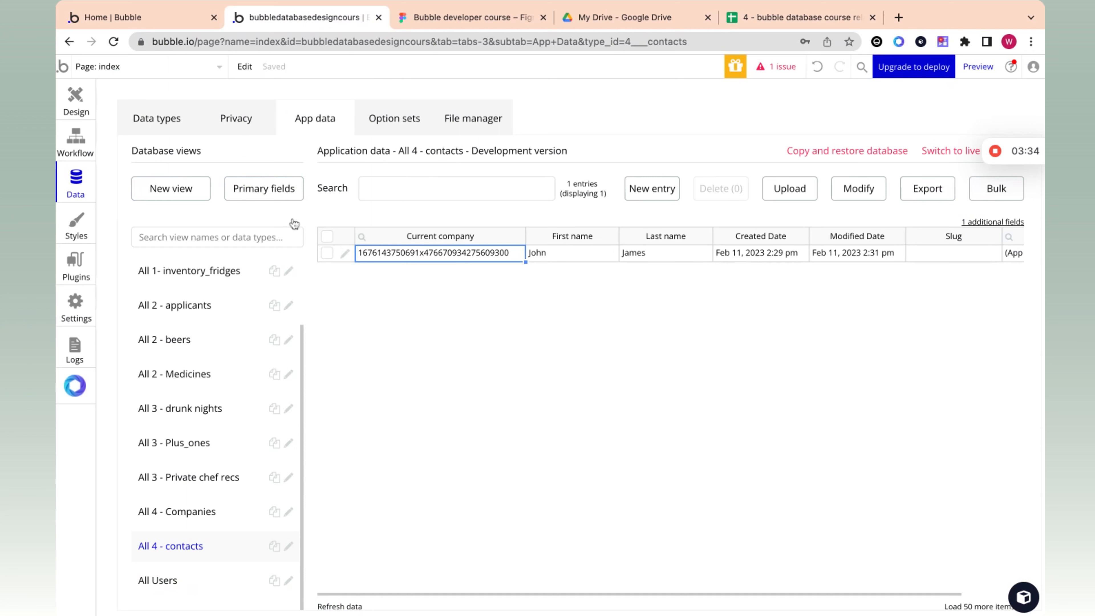
Step: Try Details as the primary display field of the 4 - Company data type and check the contact's Current company cell
{"action": "left_click", "coordinate": [290, 200]}
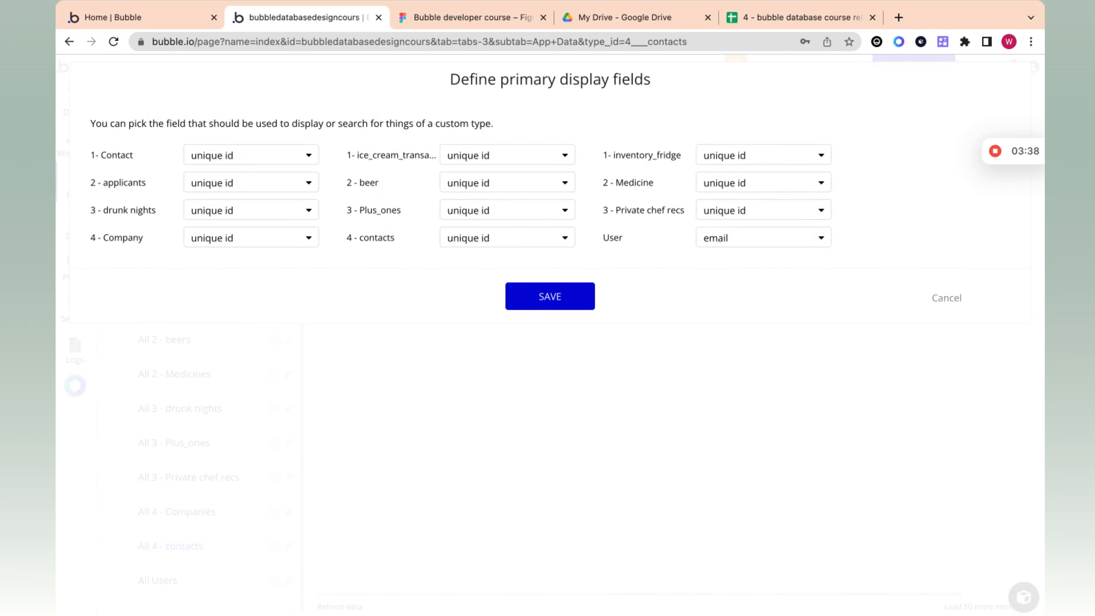
{"action": "left_click", "coordinate": [237, 238]}
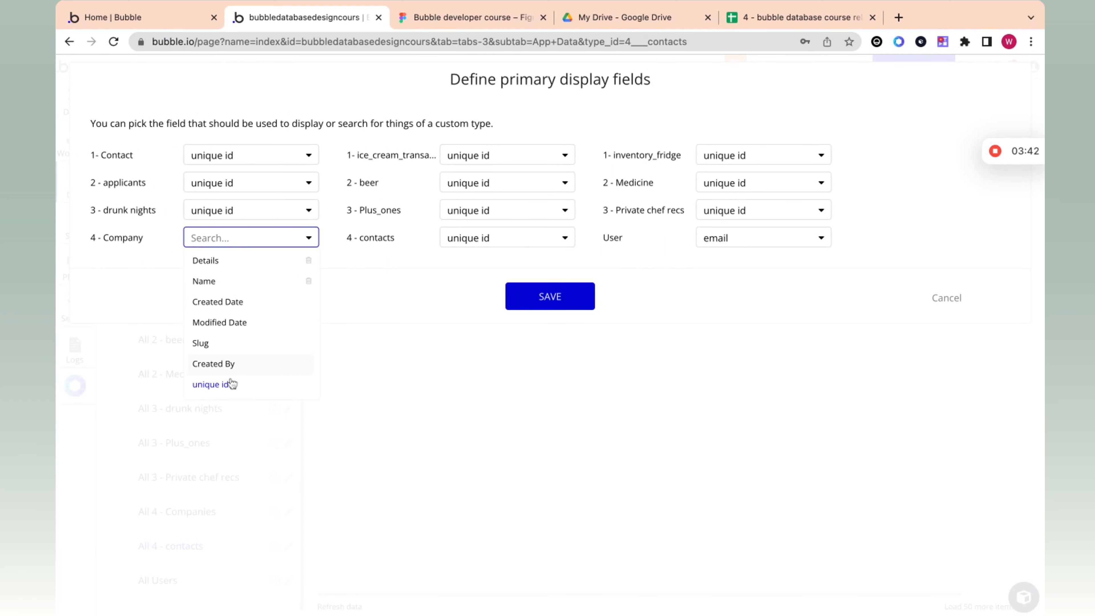
{"action": "left_click", "coordinate": [243, 270]}
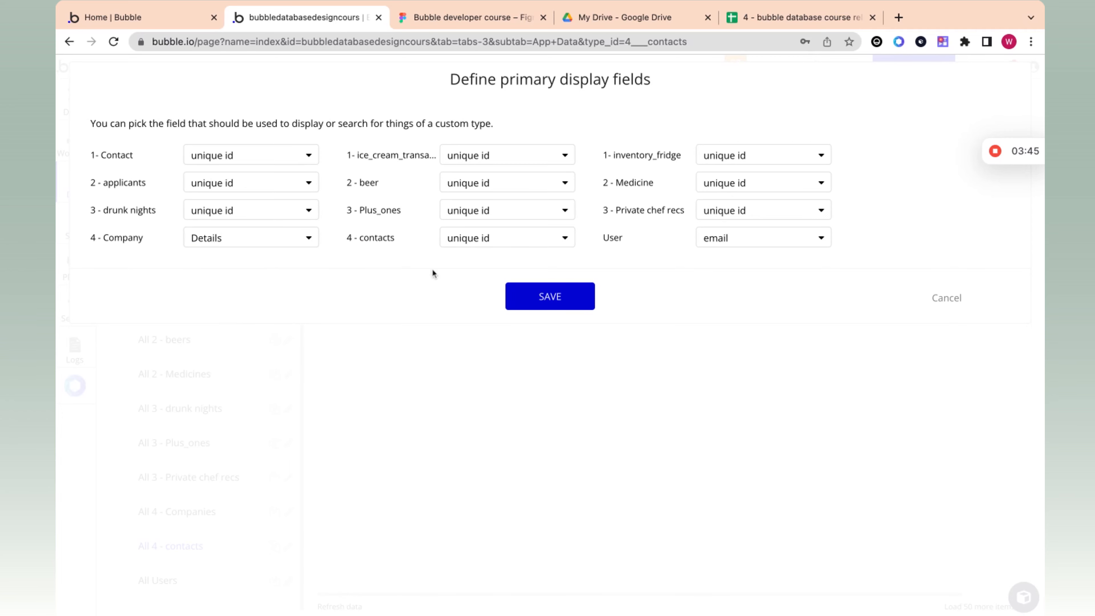
{"action": "left_click", "coordinate": [544, 304]}
{"action": "left_click", "coordinate": [434, 261]}
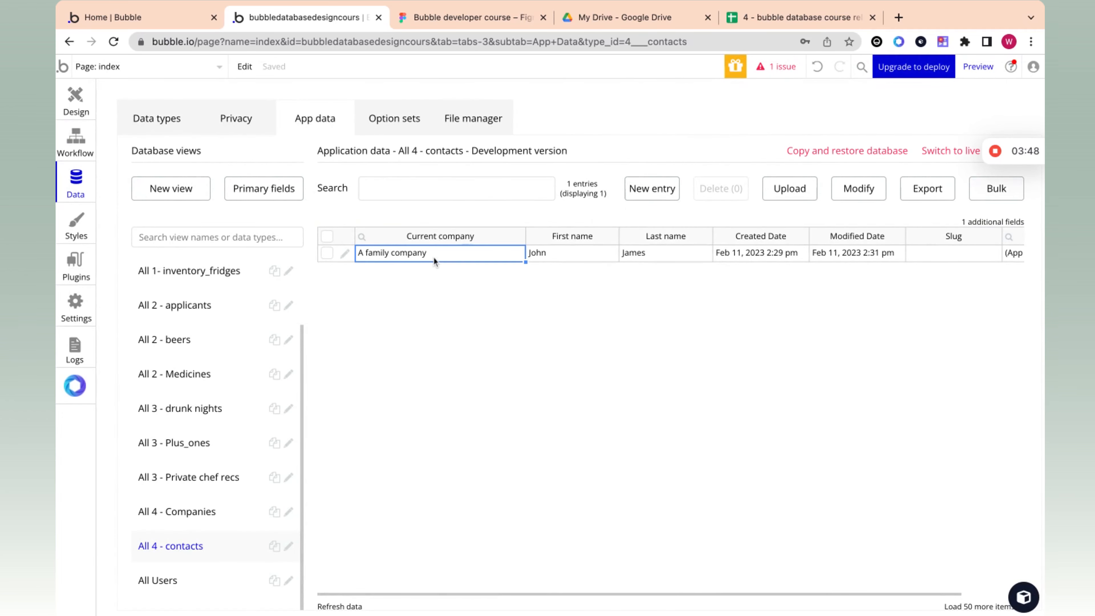
Step: Set the primary display field of the 4 - Company data type to Name and check the contact's row
{"action": "left_click", "coordinate": [265, 190]}
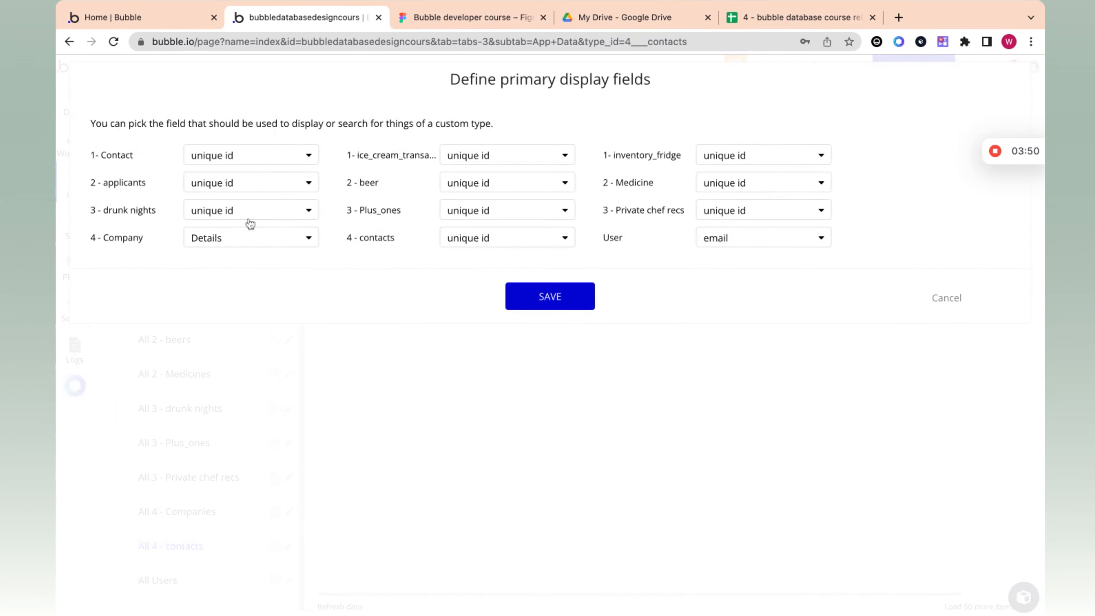
{"action": "left_click", "coordinate": [238, 237]}
{"action": "left_click", "coordinate": [234, 282]}
{"action": "left_click", "coordinate": [535, 297]}
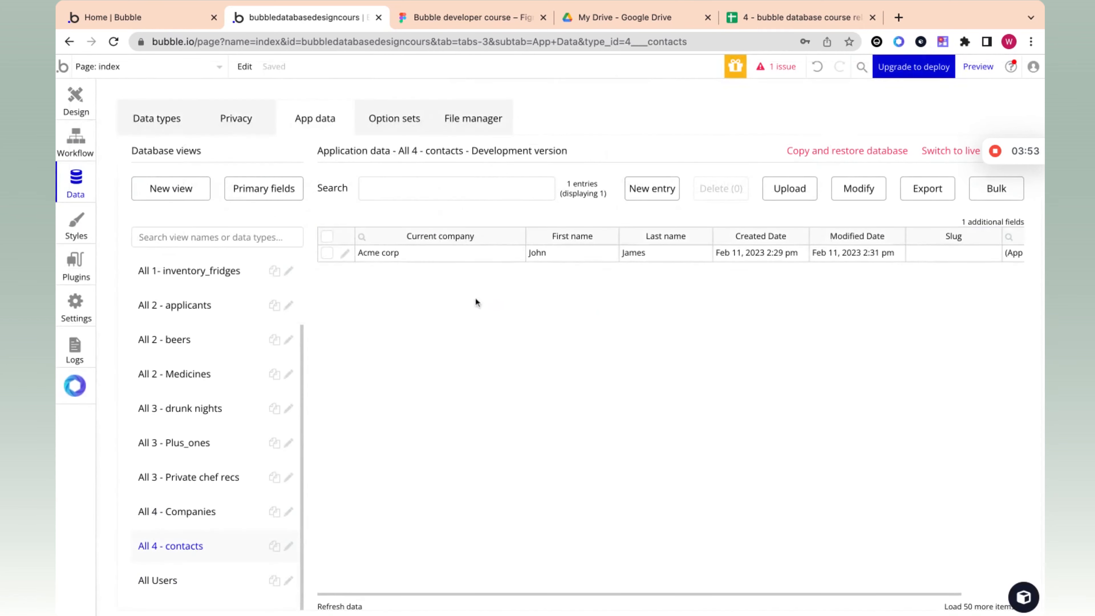
{"action": "left_click", "coordinate": [418, 253]}
{"action": "left_click", "coordinate": [567, 251]}
{"action": "left_click", "coordinate": [646, 254]}
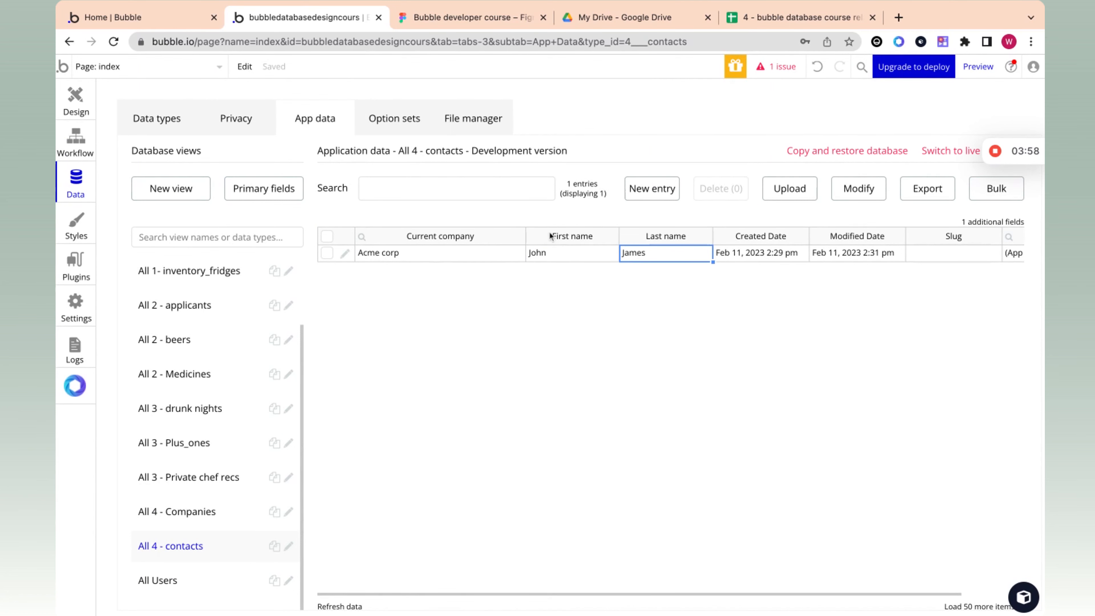
Step: Switch to the spreadsheet's Contacts sheet and select and copy the first contact's row
{"action": "left_click", "coordinate": [769, 10]}
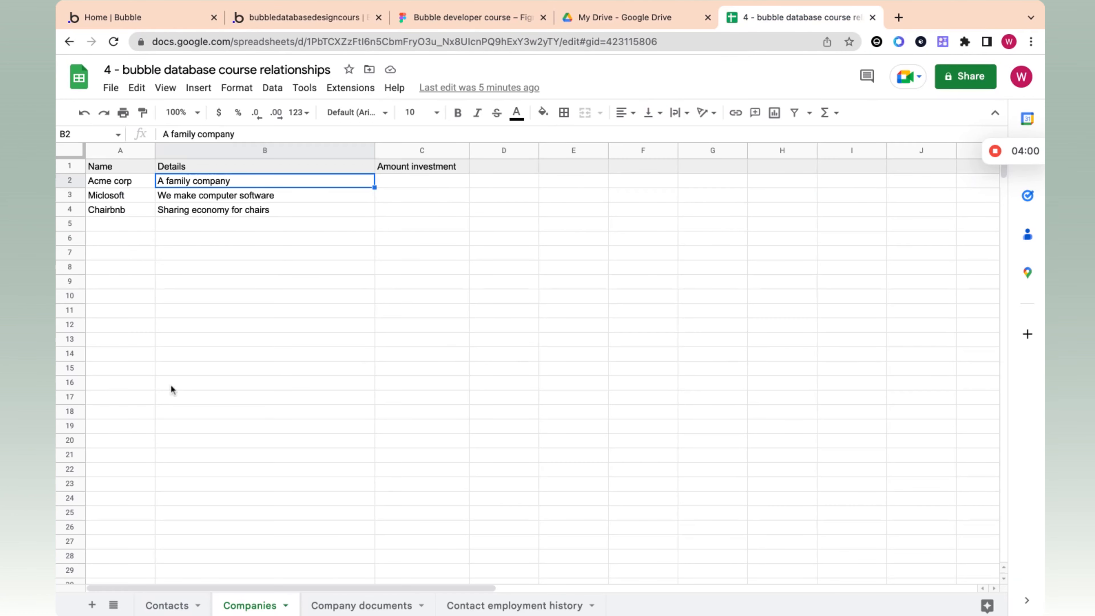
{"action": "left_click", "coordinate": [174, 605]}
{"action": "left_click", "coordinate": [99, 181]}
{"action": "key", "text": "shift+Right"}
{"action": "key", "text": "shift+Right"}
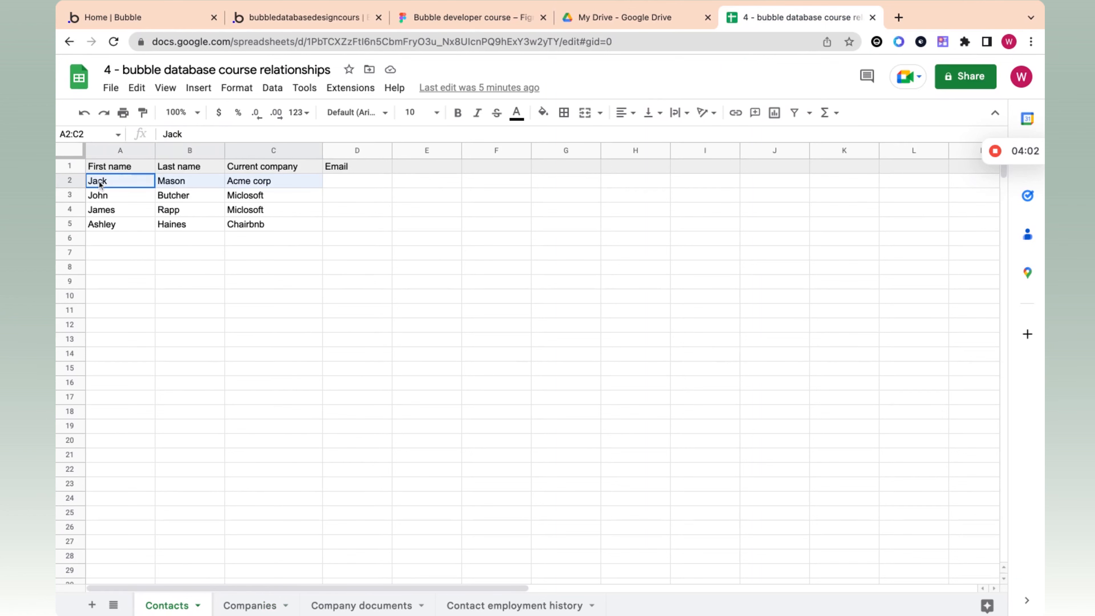
{"action": "key", "text": "shift+Right"}
{"action": "key", "text": "ctrl+c"}
Step: Switch back to Bubble and narrow the Current company column in the All 4 - contacts view
{"action": "left_click", "coordinate": [321, 18]}
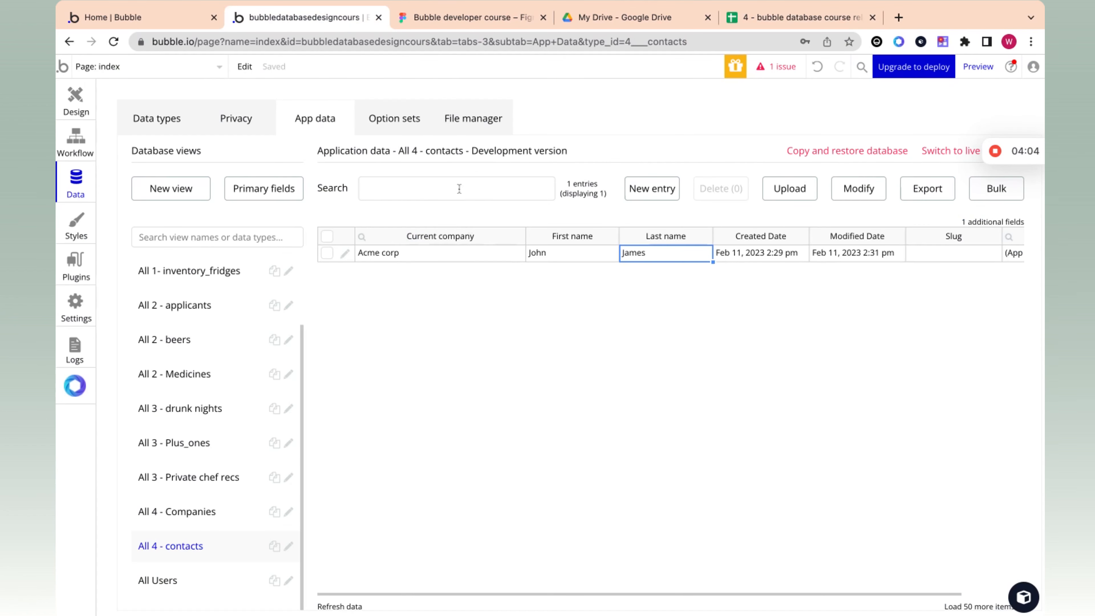
{"action": "left_click_drag", "start_coordinate": [521, 235], "coordinate": [485, 235]}
{"action": "left_click", "coordinate": [443, 254]}
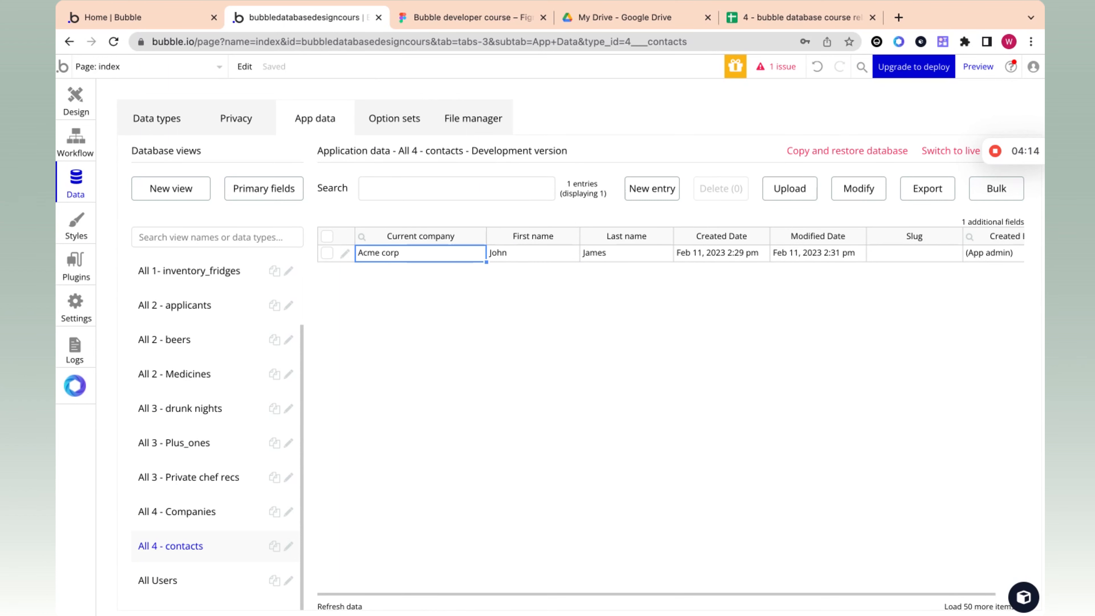
{"action": "left_click_drag", "start_coordinate": [483, 241], "coordinate": [469, 238]}
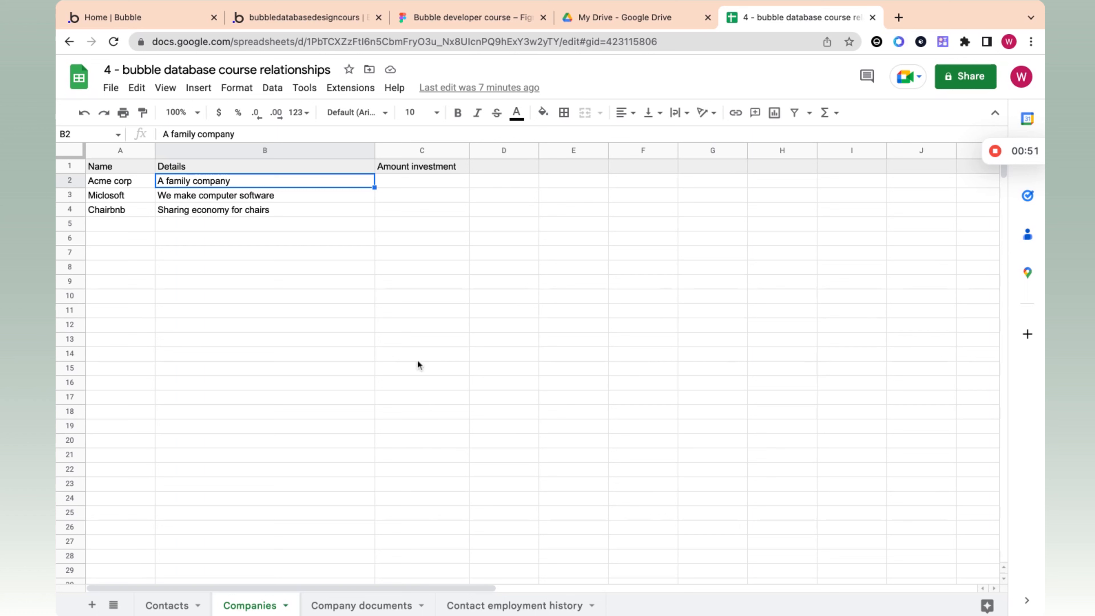
Step: Examine the names, details and investment cells of the three companies on the Companies sheet
{"action": "left_click", "coordinate": [416, 183]}
{"action": "left_click", "coordinate": [276, 183]}
{"action": "left_click", "coordinate": [117, 185]}
{"action": "left_click", "coordinate": [199, 184]}
{"action": "left_click", "coordinate": [151, 195]}
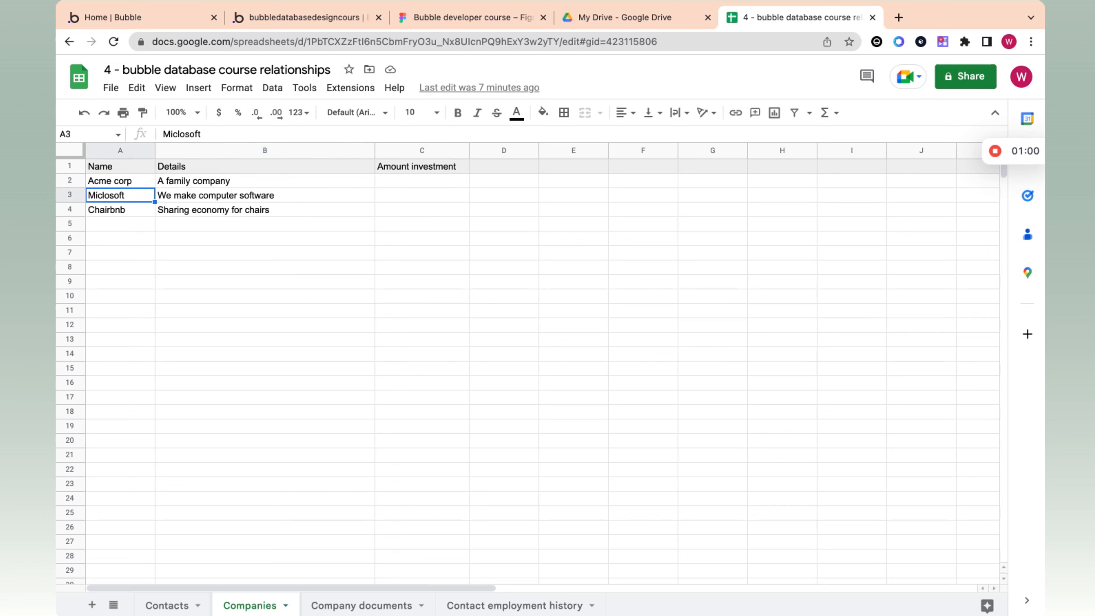
{"action": "left_click", "coordinate": [143, 215]}
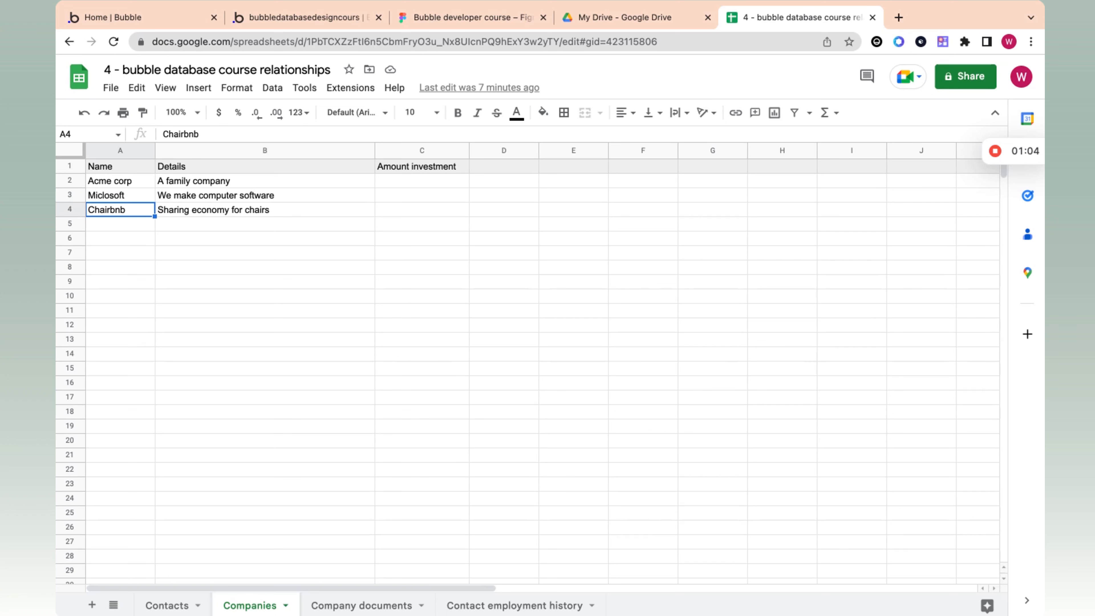
{"action": "left_click", "coordinate": [439, 213]}
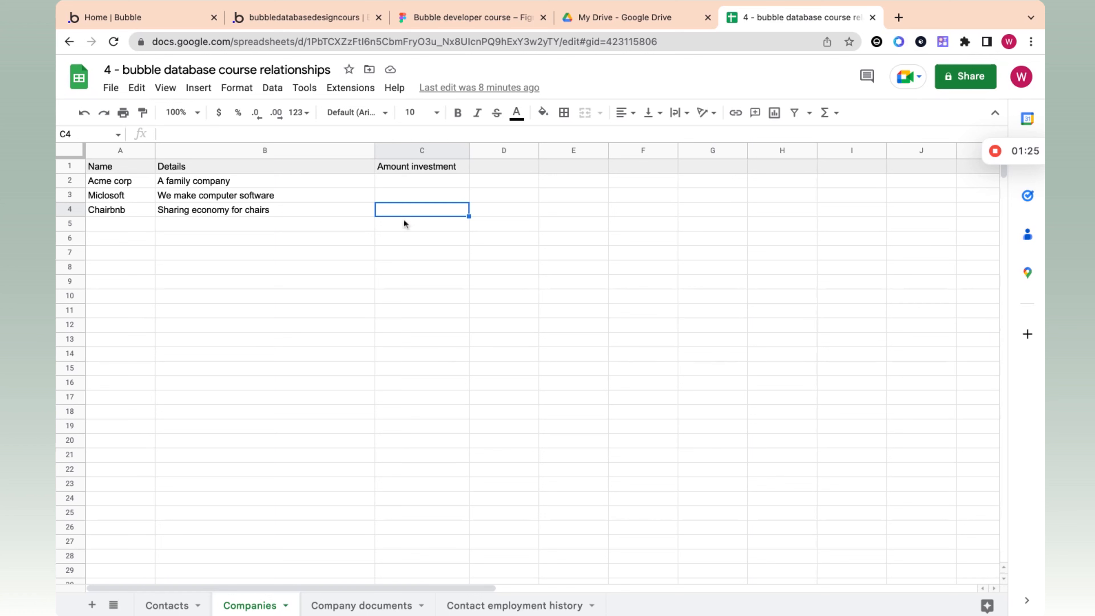
{"action": "left_click", "coordinate": [309, 211]}
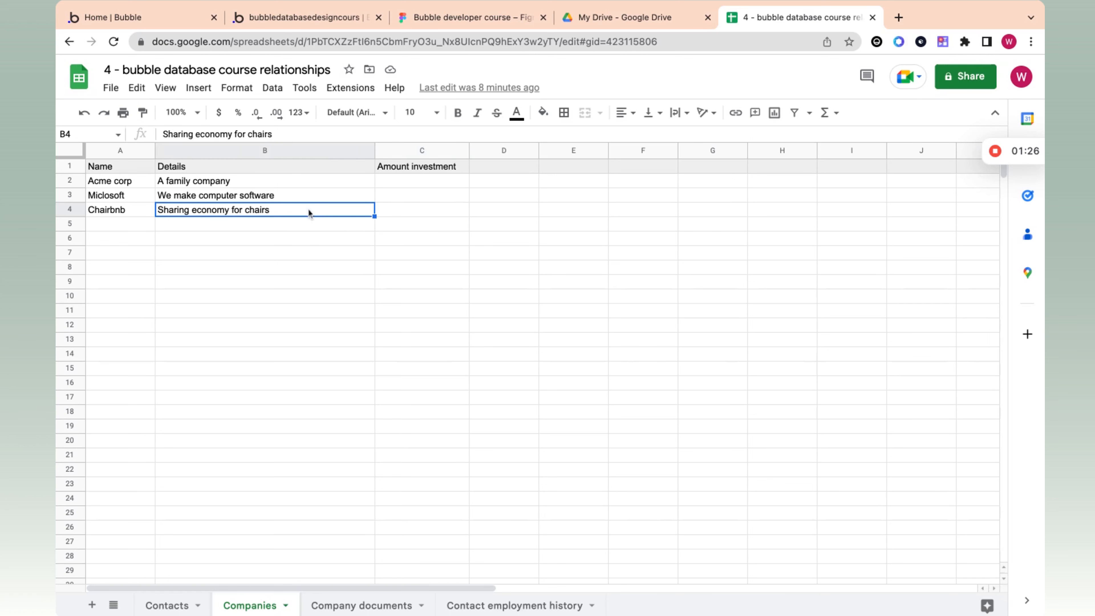
{"action": "left_click", "coordinate": [131, 212]}
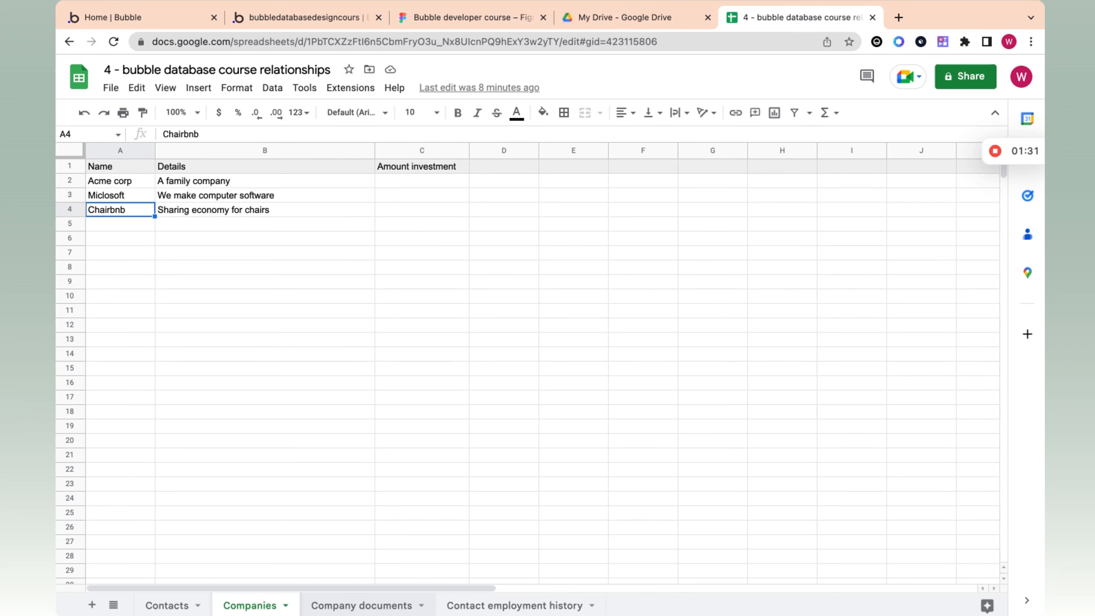
Step: Open the Company documents sheet and select the Organization column from its header through row 4
{"action": "left_click", "coordinate": [362, 605]}
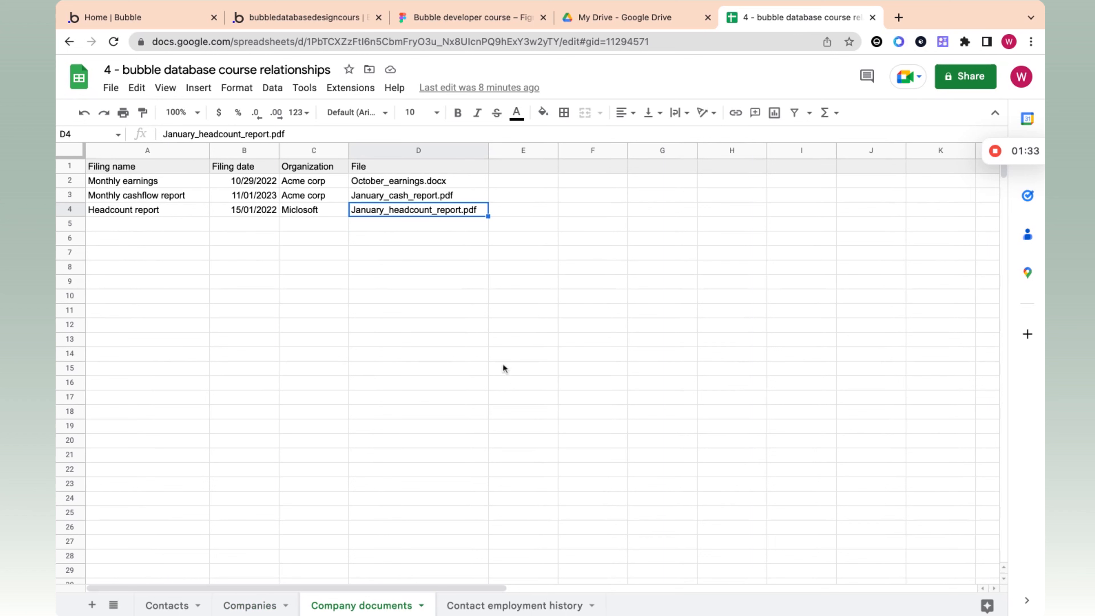
{"action": "left_click", "coordinate": [318, 183]}
{"action": "left_click", "coordinate": [314, 169]}
{"action": "key", "text": "shift+Down"}
{"action": "key", "text": "shift+Down"}
{"action": "key", "text": "shift+Down"}
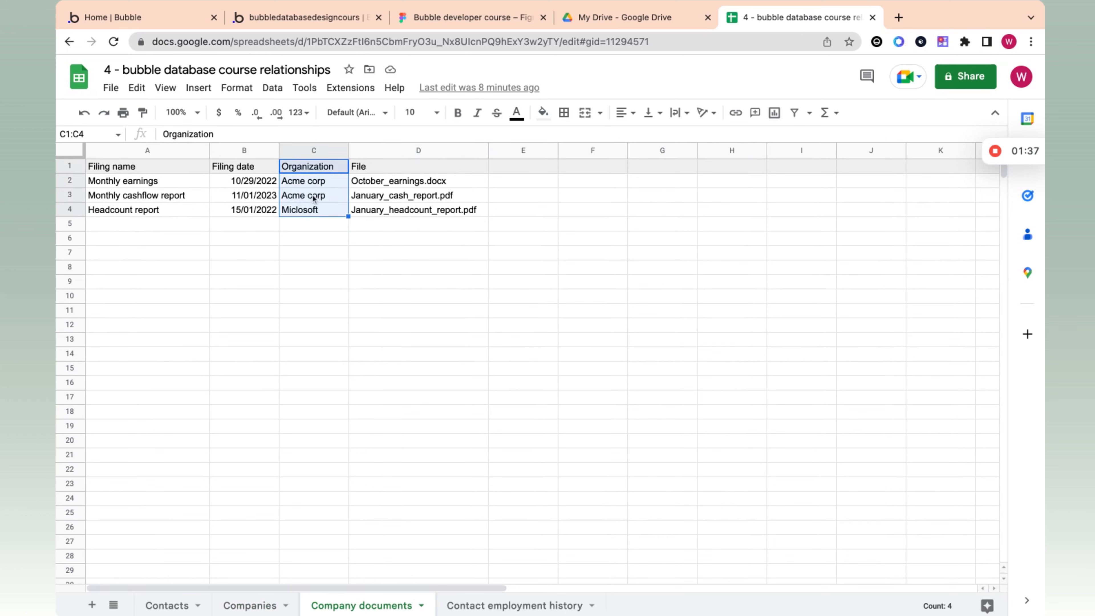
Step: Examine each filing's name, file and linked organization in the Company documents sheet, including the two Acme corp cells
{"action": "left_click", "coordinate": [170, 181]}
{"action": "left_click", "coordinate": [292, 181]}
{"action": "left_click", "coordinate": [184, 178]}
{"action": "left_click", "coordinate": [183, 197]}
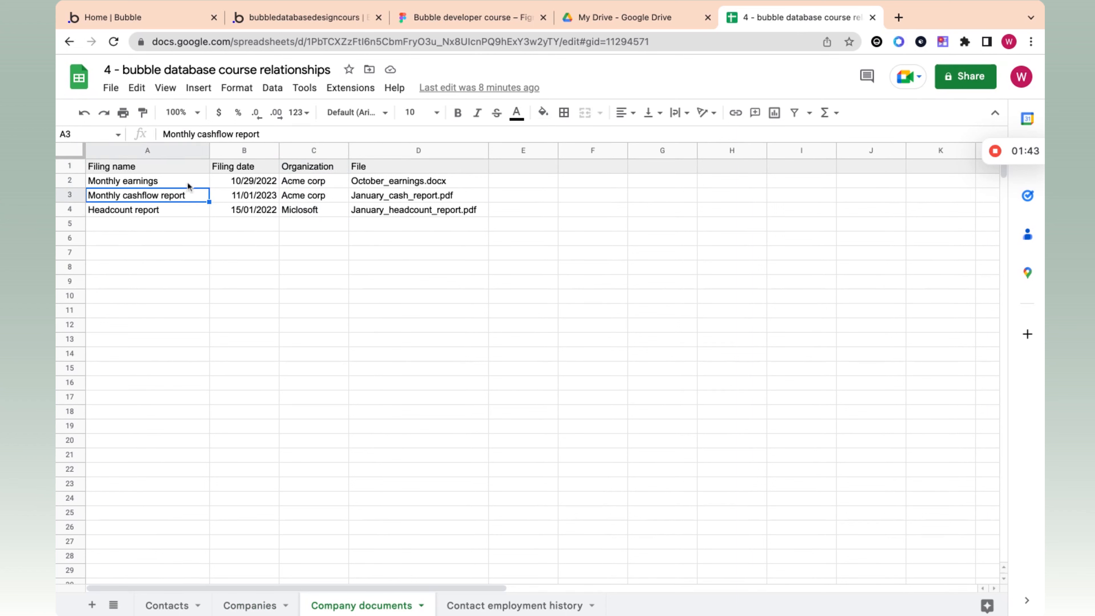
{"action": "left_click", "coordinate": [397, 184]}
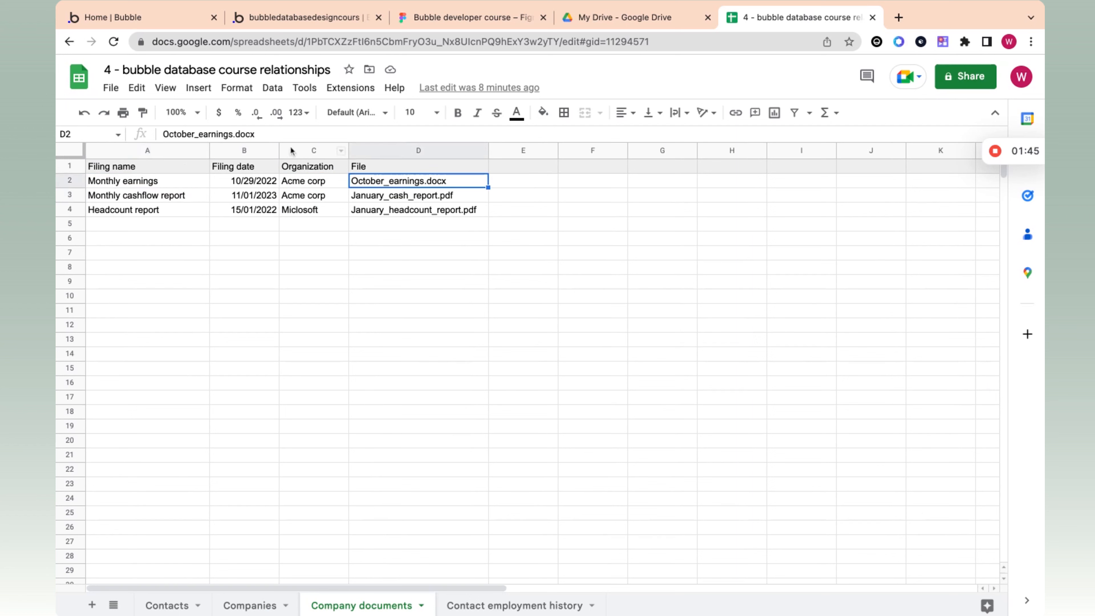
{"action": "left_click", "coordinate": [298, 181]}
{"action": "key", "text": "shift+Down"}
{"action": "key", "text": "shift+Down"}
{"action": "key", "text": "shift+Up"}
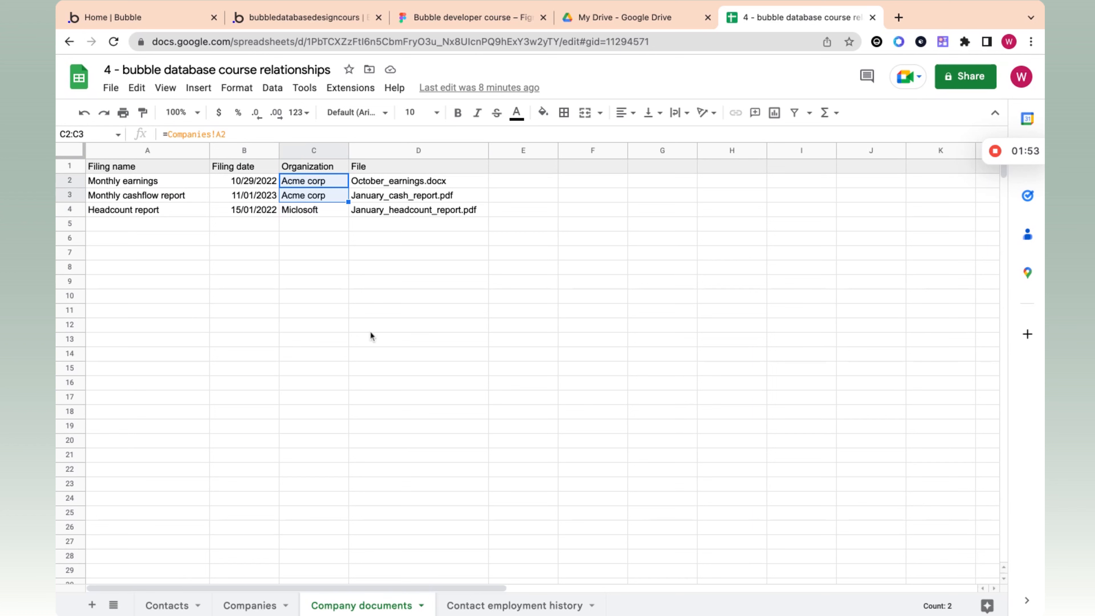
{"action": "left_click", "coordinate": [254, 185]}
{"action": "left_click", "coordinate": [177, 185]}
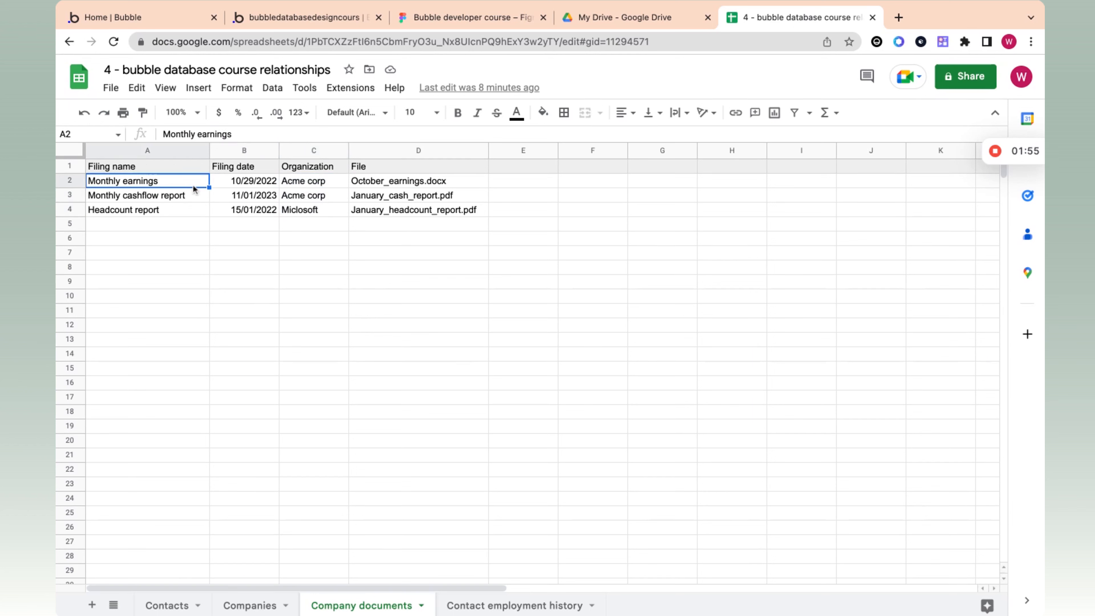
{"action": "left_click", "coordinate": [188, 195]}
{"action": "left_click", "coordinate": [184, 210]}
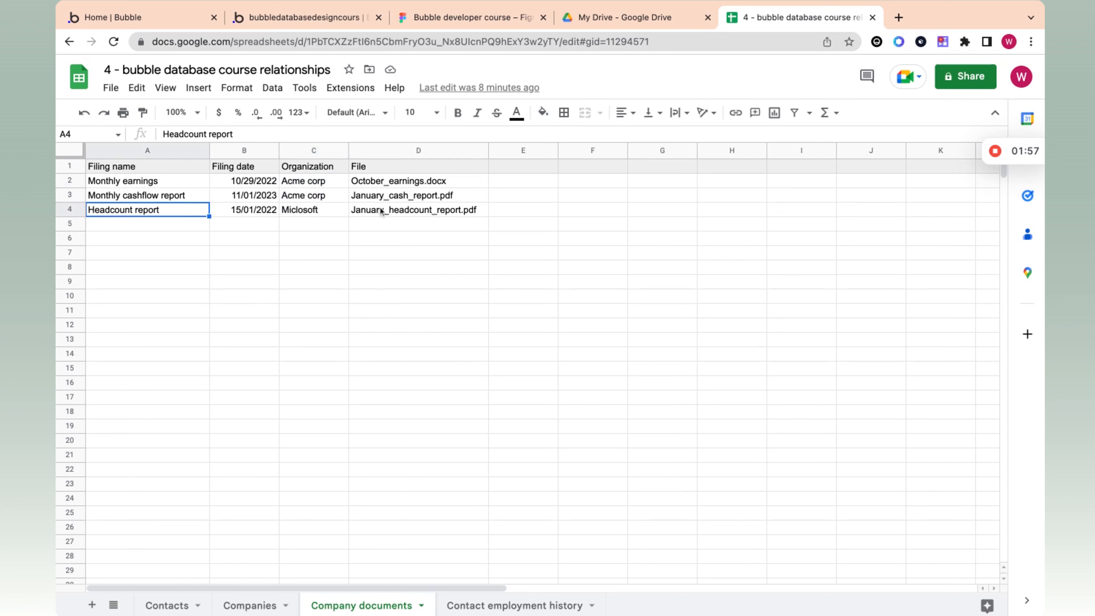
Step: Switch to Bubble and create a new data type named 4 - Company documents
{"action": "left_click", "coordinate": [330, 20]}
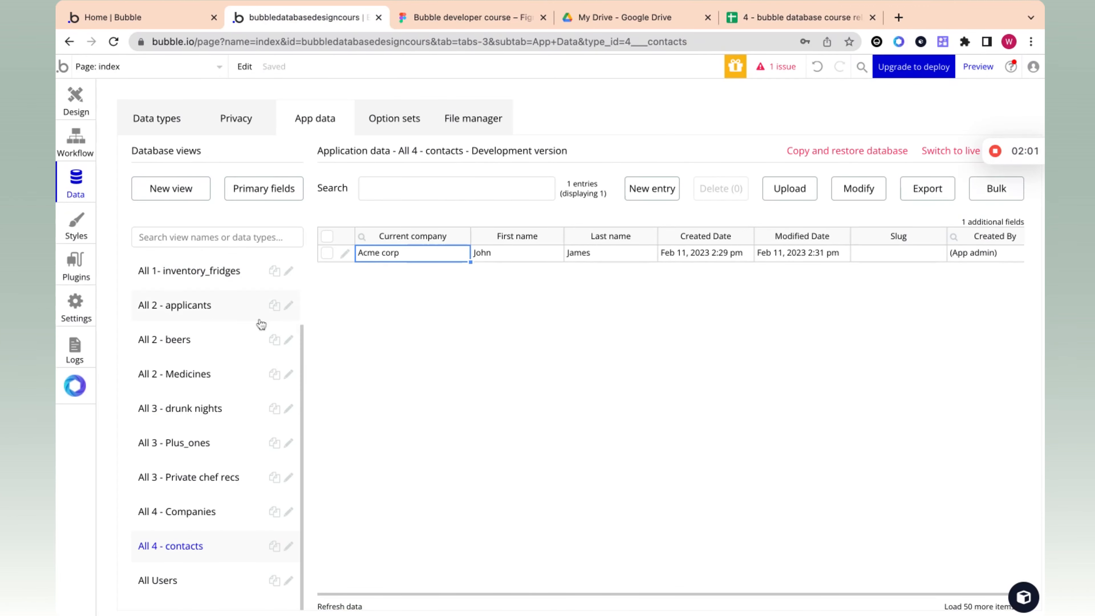
{"action": "left_click", "coordinate": [155, 125]}
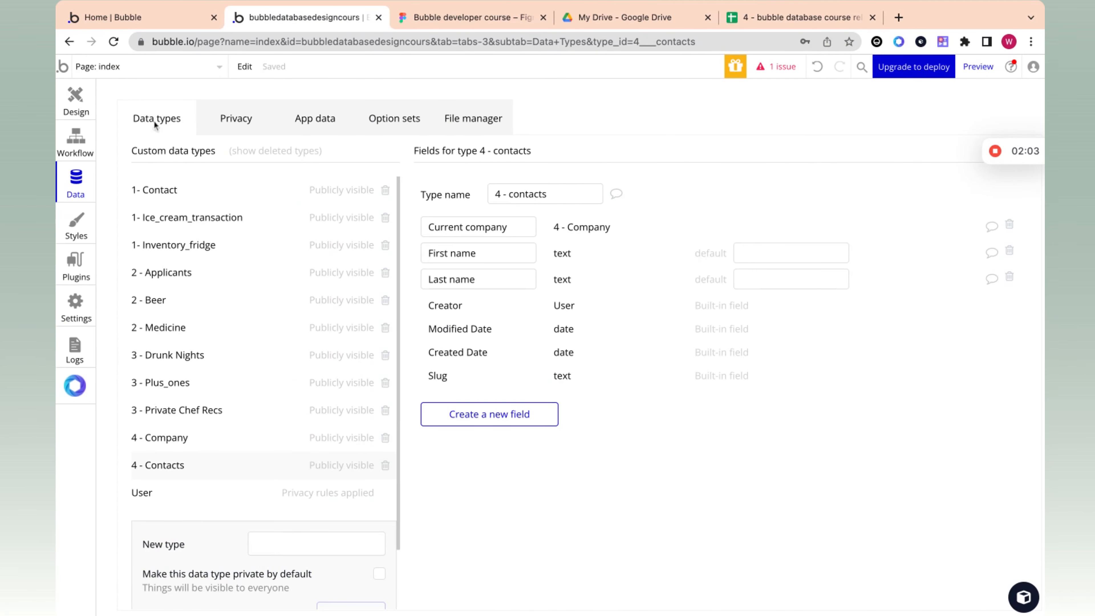
{"action": "left_click", "coordinate": [293, 548]}
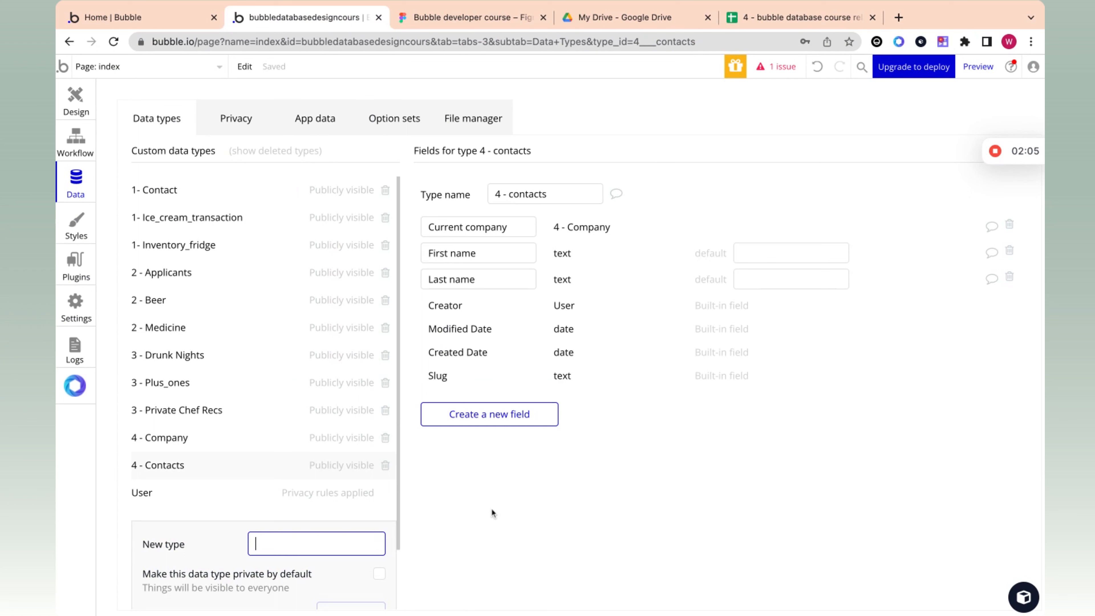
{"action": "type", "text": "4 - Company documents"}
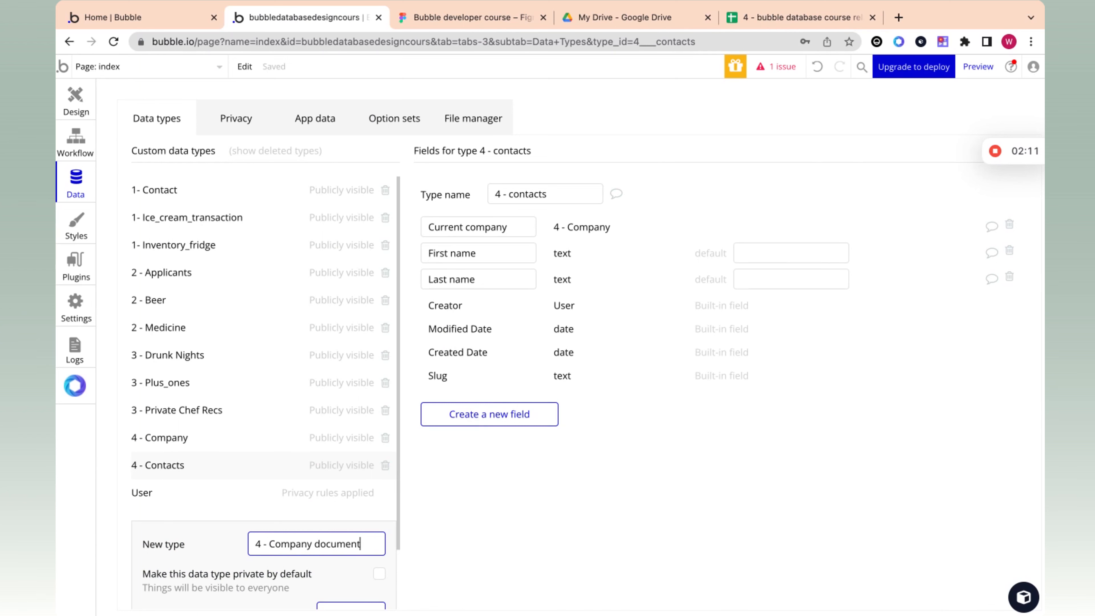
{"action": "left_click", "coordinate": [349, 609]}
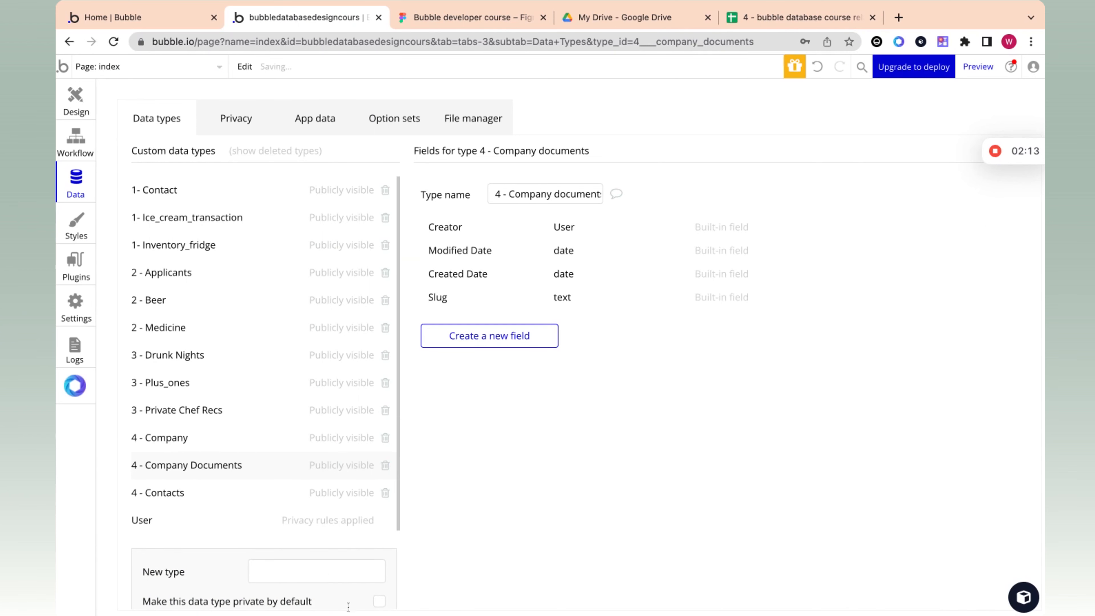
Step: Check the spreadsheet's column headers and add a text field named Name to the 4 - Company documents type
{"action": "left_click", "coordinate": [505, 338]}
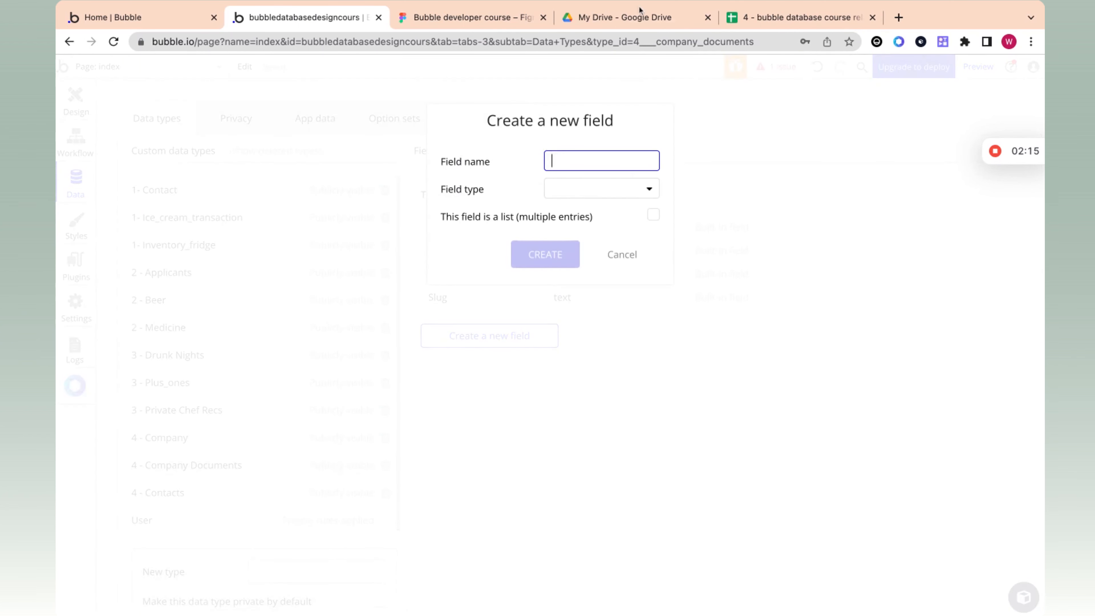
{"action": "left_click", "coordinate": [795, 17]}
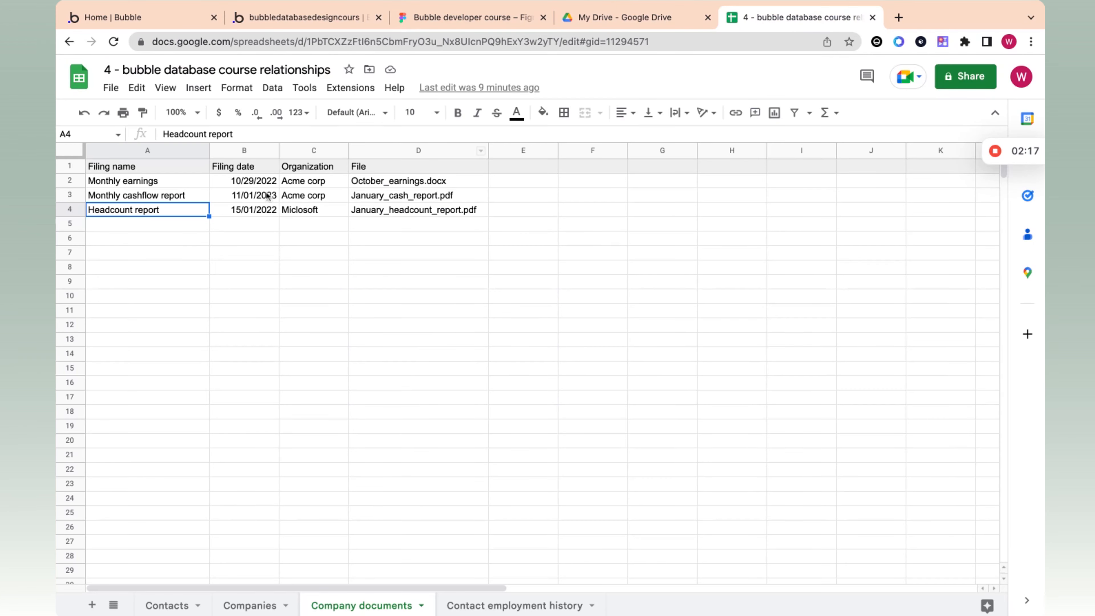
{"action": "left_click", "coordinate": [321, 17]}
{"action": "left_click", "coordinate": [584, 151]}
{"action": "type", "text": "Name"}
{"action": "left_click", "coordinate": [581, 188]}
{"action": "left_click", "coordinate": [560, 212]}
{"action": "left_click", "coordinate": [544, 251]}
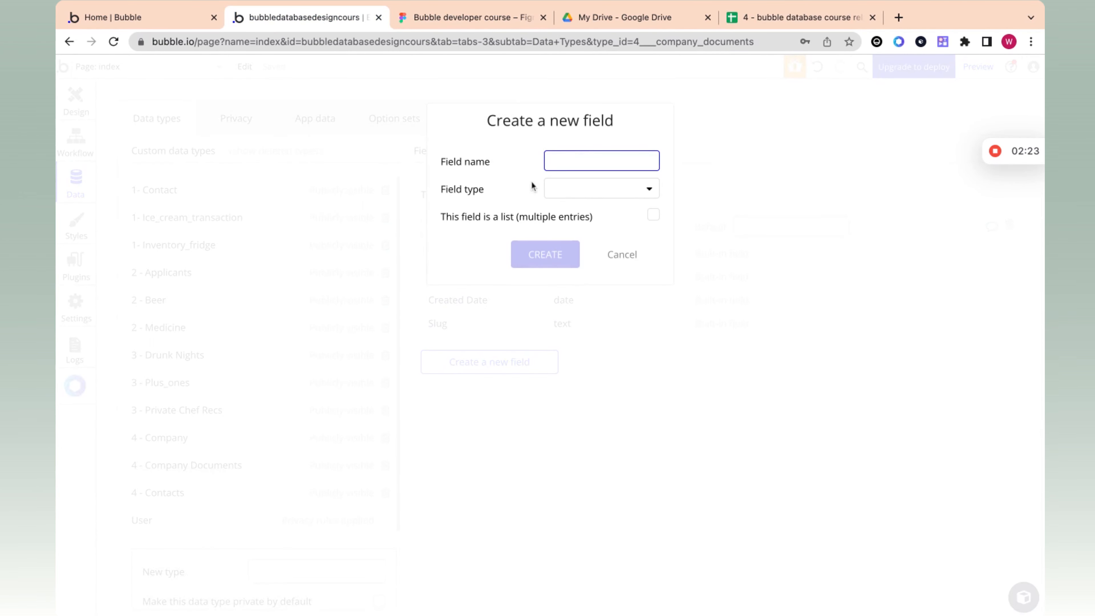
Step: Add a field named Filing date of type date to the 4 - Company documents type
{"action": "type", "text": "Fil"}
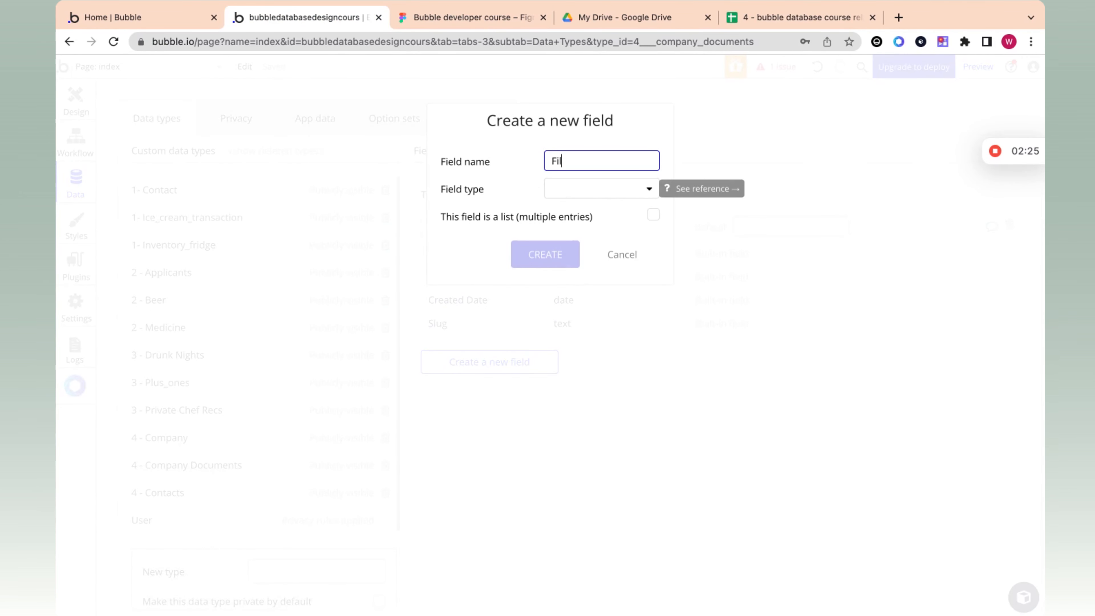
{"action": "type", "text": "ing date"}
{"action": "left_click", "coordinate": [608, 189]}
{"action": "left_click", "coordinate": [584, 271]}
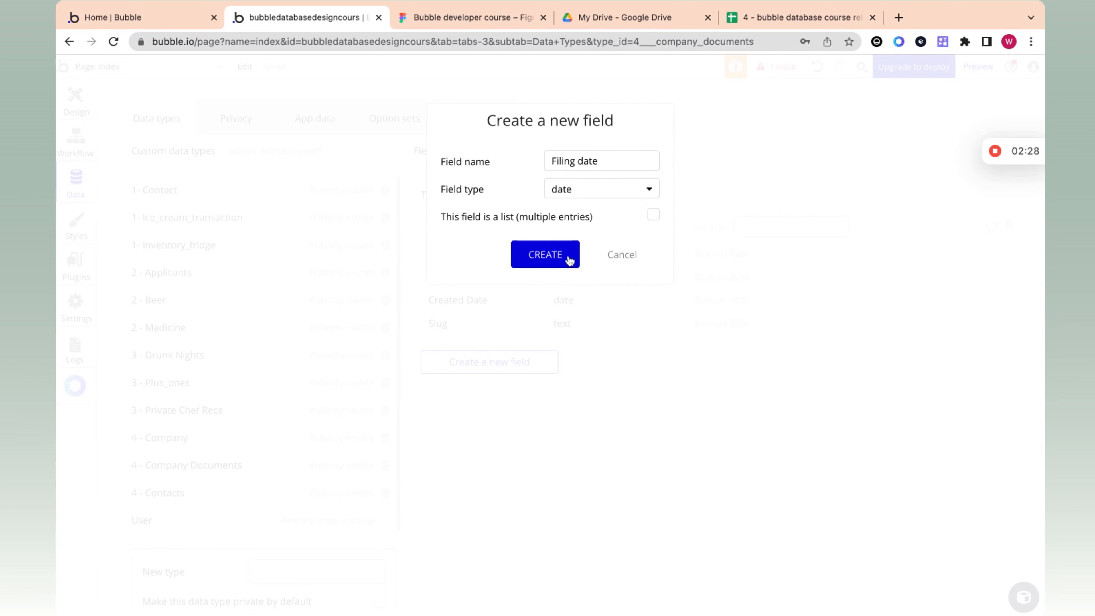
{"action": "left_click", "coordinate": [569, 258]}
Step: Switch to the spreadsheet and examine the Filing date values and the first document's File cell
{"action": "left_click", "coordinate": [768, 17]}
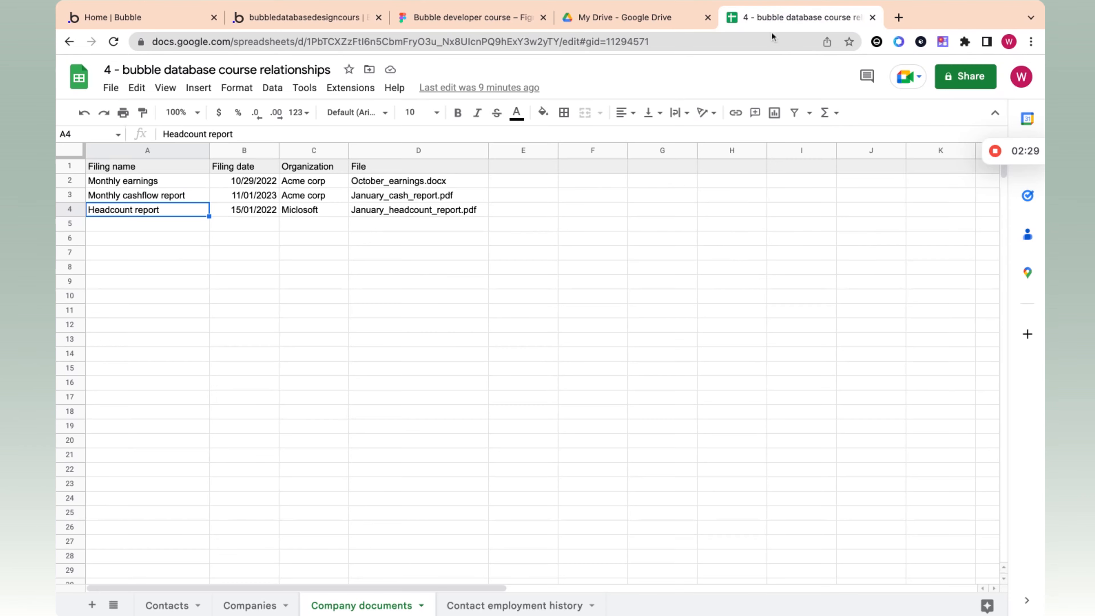
{"action": "left_click", "coordinate": [245, 199]}
{"action": "left_click", "coordinate": [246, 183]}
{"action": "left_click", "coordinate": [249, 196]}
{"action": "left_click", "coordinate": [249, 182]}
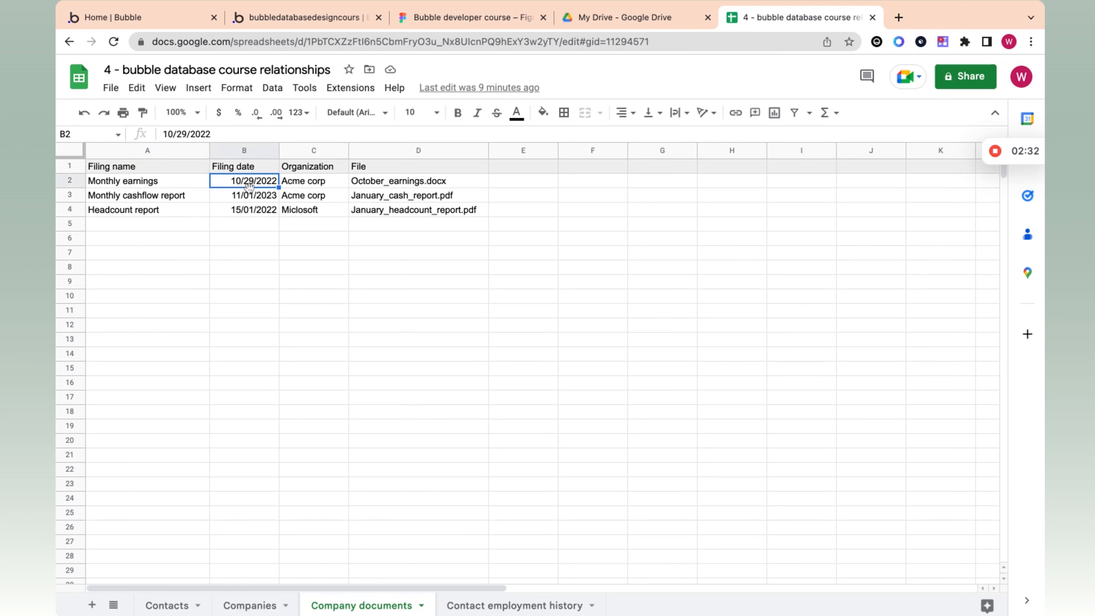
{"action": "left_click", "coordinate": [251, 198]}
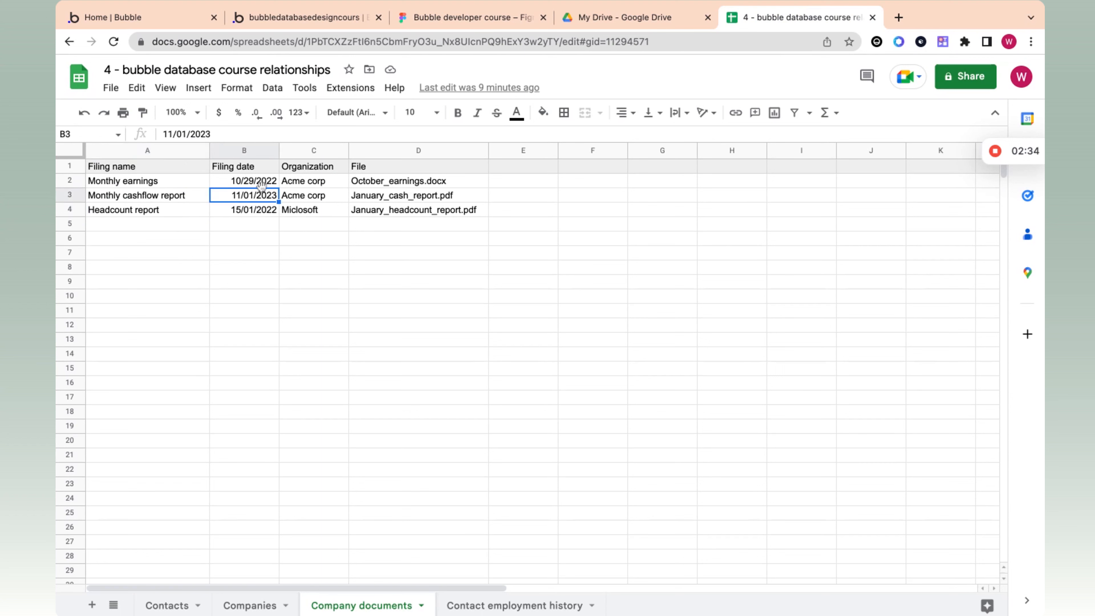
{"action": "left_click", "coordinate": [379, 182]}
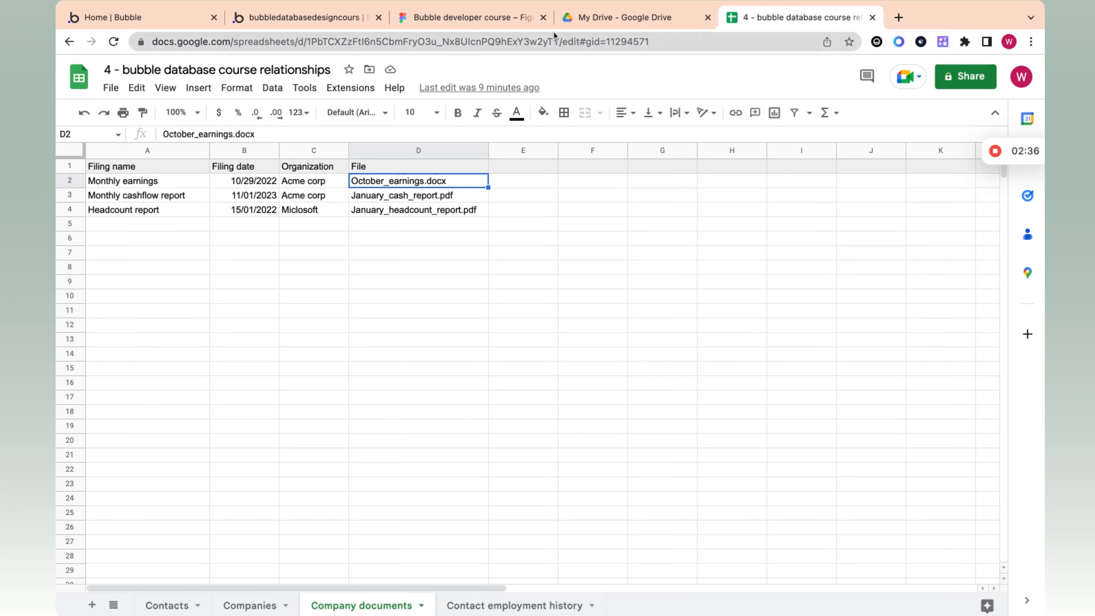
Step: Switch back to Bubble and add a field named File of type file to 4 - Company documents
{"action": "left_click", "coordinate": [304, 18]}
{"action": "left_click", "coordinate": [490, 390]}
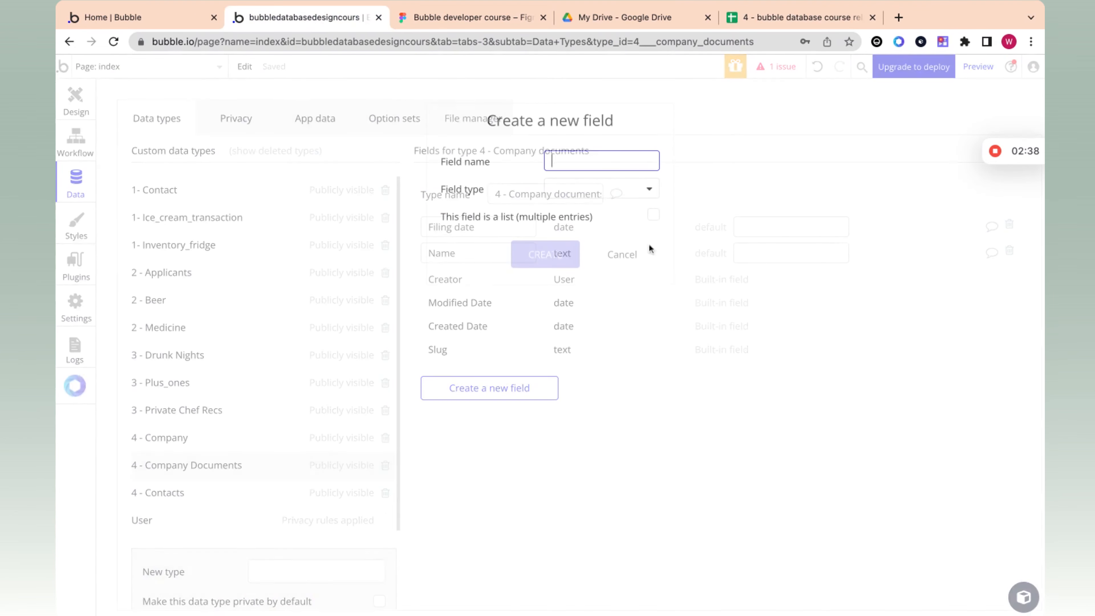
{"action": "type", "text": "File"}
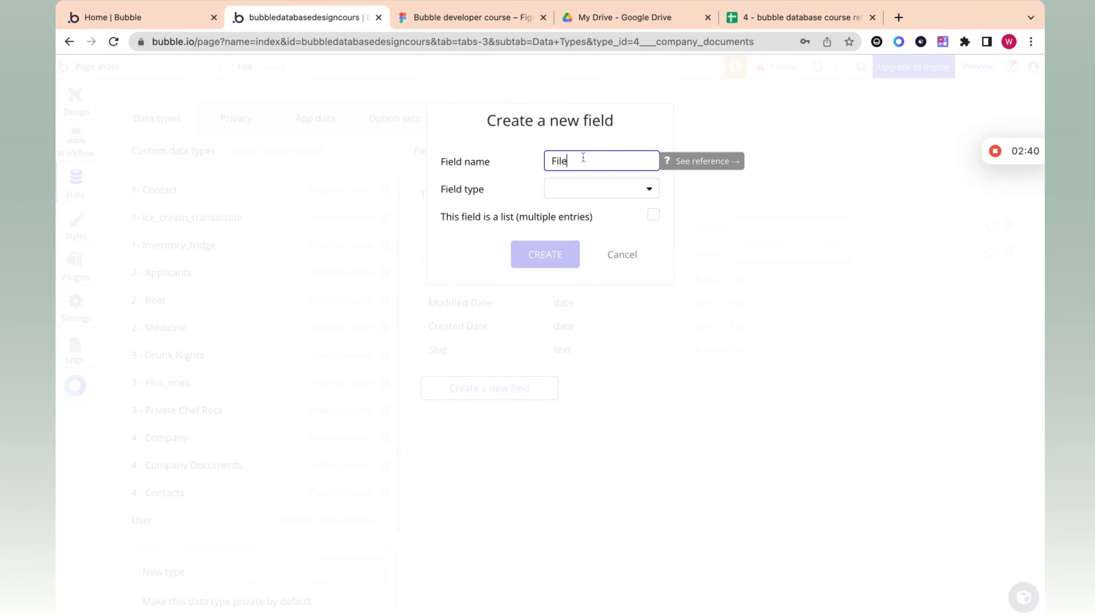
{"action": "left_click", "coordinate": [574, 190]}
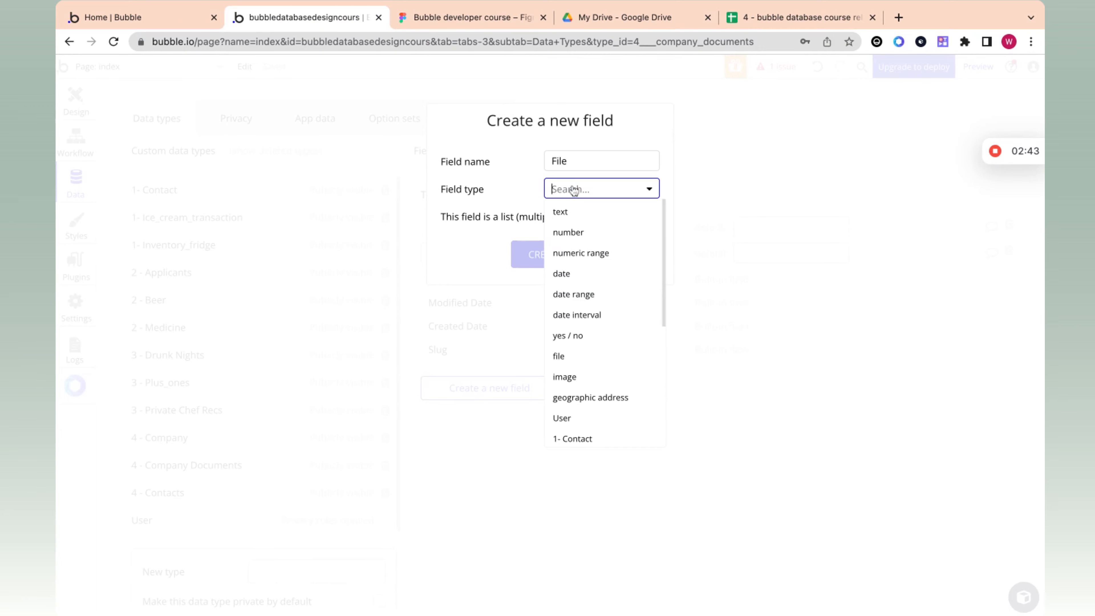
{"action": "type", "text": "fil"}
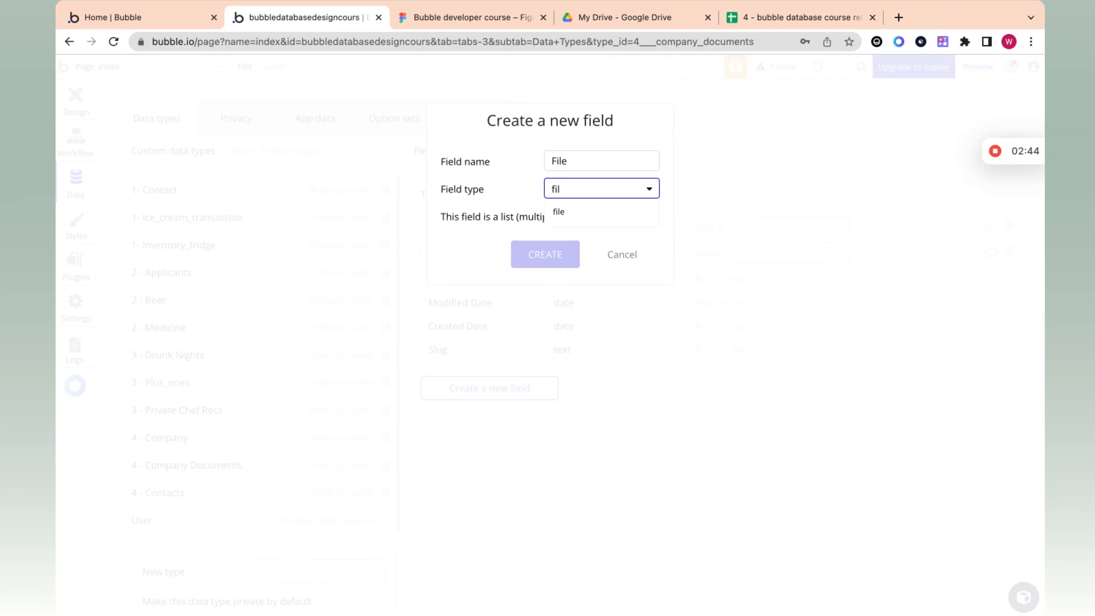
{"action": "left_click", "coordinate": [568, 211]}
{"action": "left_click", "coordinate": [545, 254]}
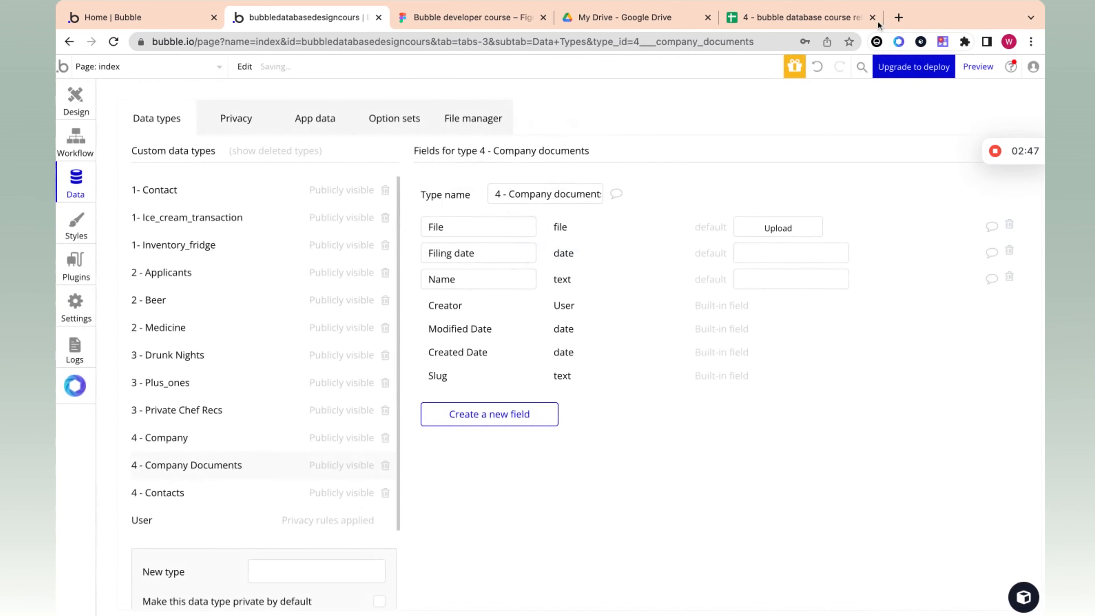
Step: Review the last two File entries in the spreadsheet and start another new field for 4 - Company documents in Bubble
{"action": "left_click", "coordinate": [795, 18]}
{"action": "left_click", "coordinate": [423, 199]}
{"action": "left_click", "coordinate": [423, 210]}
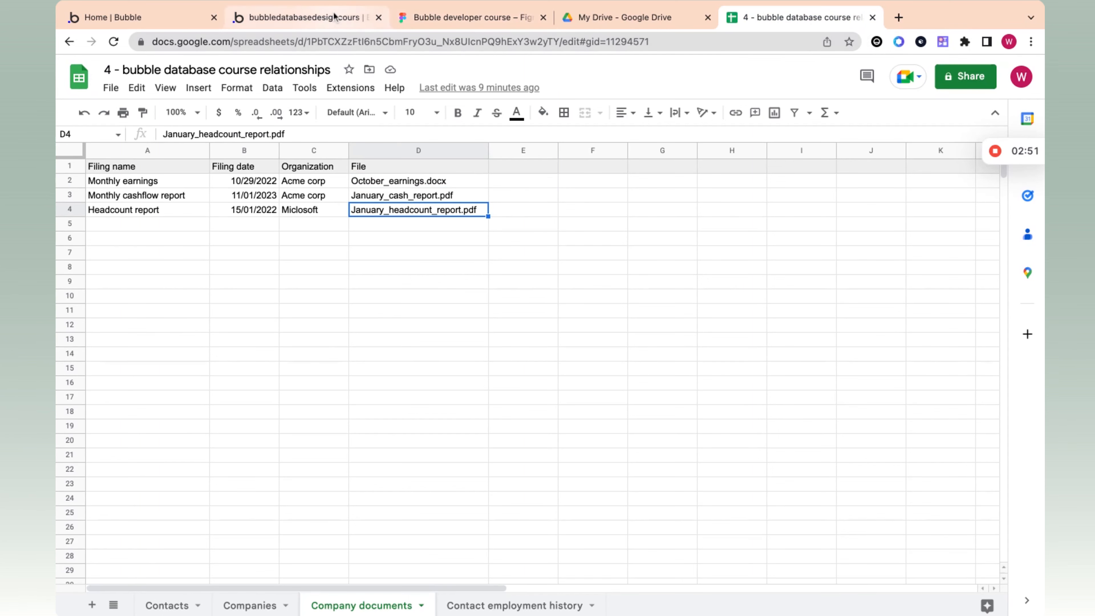
{"action": "left_click", "coordinate": [306, 17]}
{"action": "left_click", "coordinate": [475, 412]}
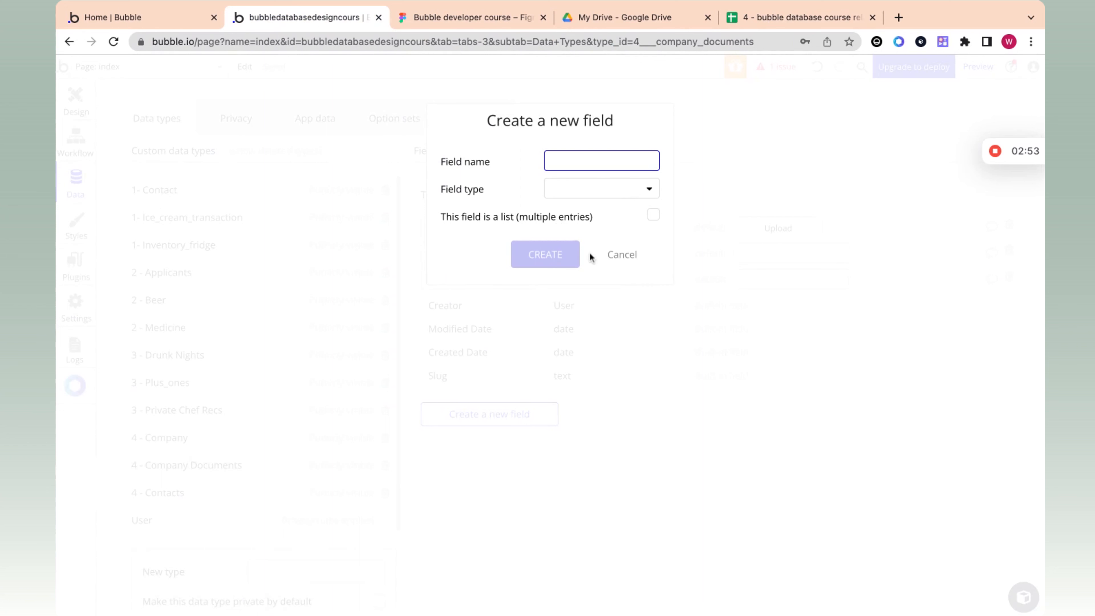
{"action": "type", "text": "Company"}
Step: Add a field named Company of type 4 - Company to the 4 - Company documents type
{"action": "left_click", "coordinate": [592, 192]}
{"action": "type", "text": "com"}
{"action": "key", "text": "BackSpace"}
{"action": "key", "text": "BackSpace"}
{"action": "key", "text": "BackSpace"}
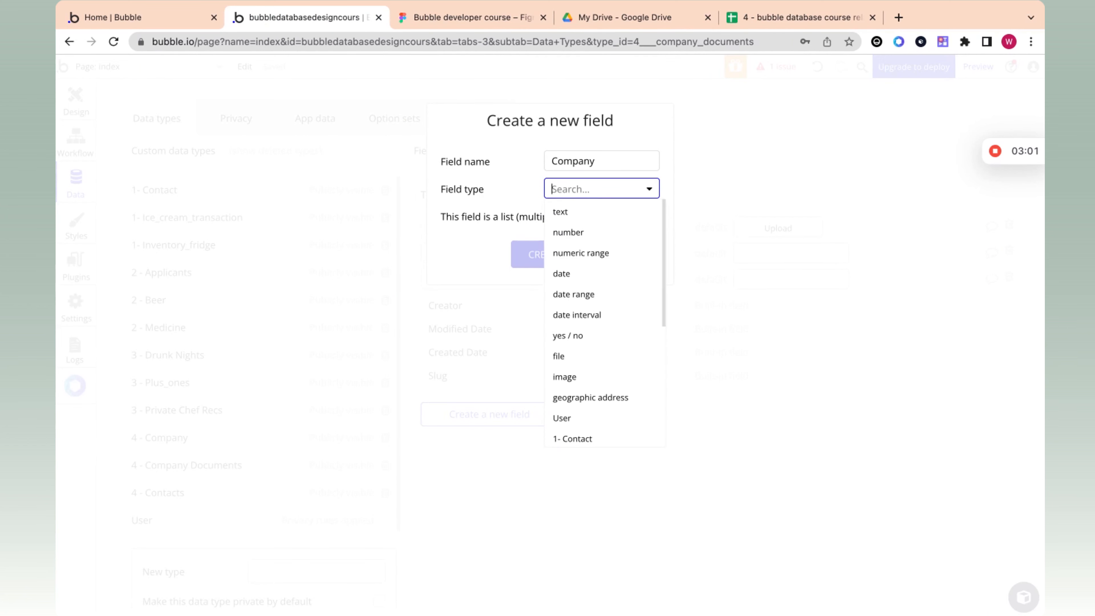
{"action": "type", "text": "com"}
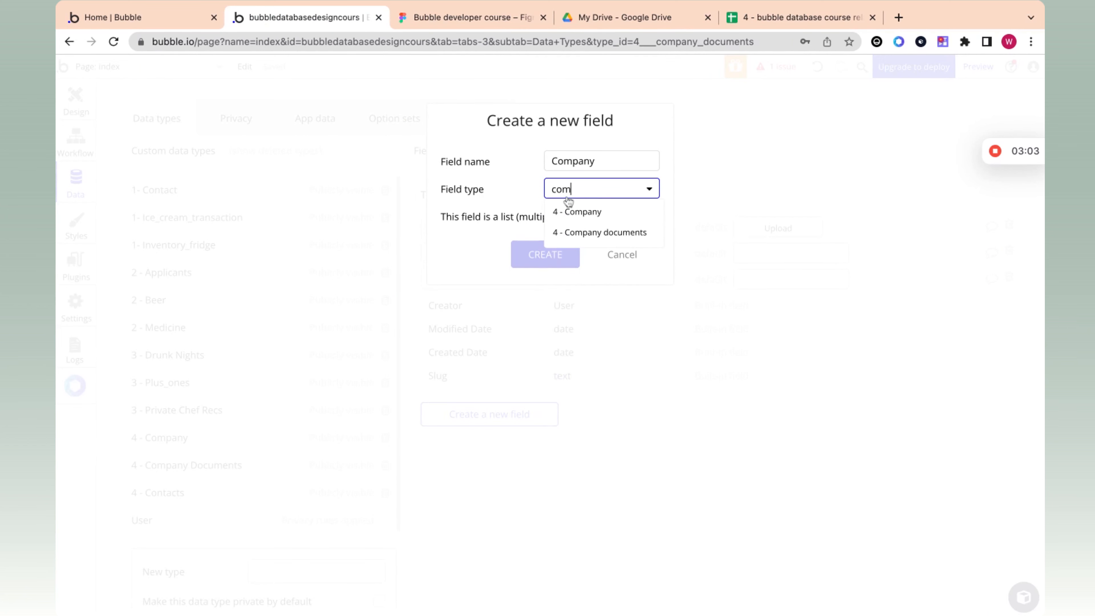
{"action": "left_click", "coordinate": [577, 212]}
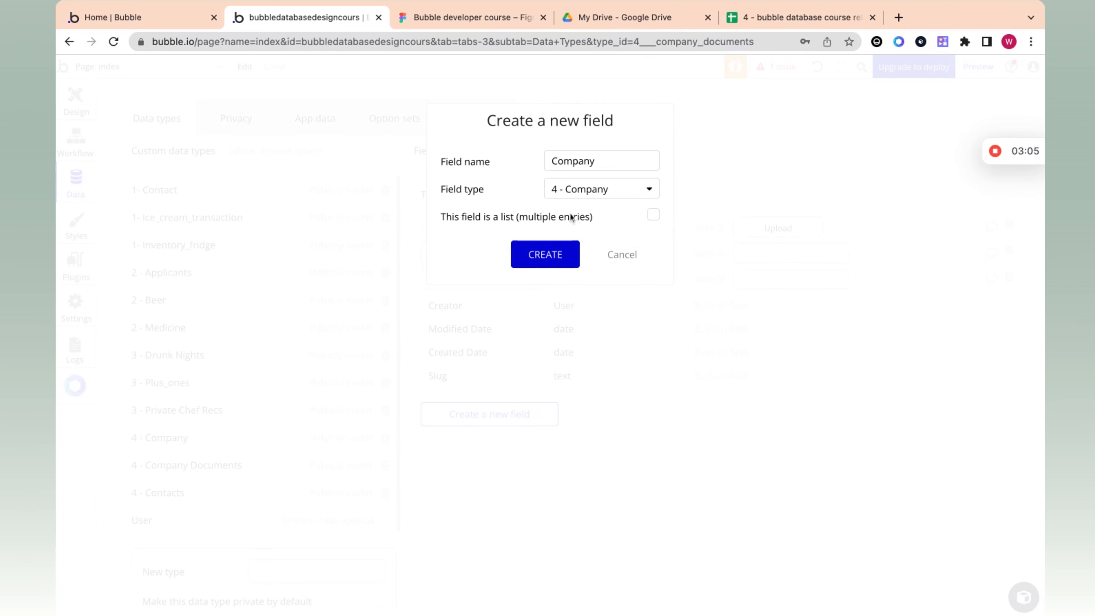
{"action": "left_click", "coordinate": [562, 258]}
Step: Rename the 4 - Company documents type as 4 - documents and review its Company field
{"action": "left_click_drag", "start_coordinate": [556, 194], "coordinate": [514, 193]}
{"action": "key", "text": "shift+Left"}
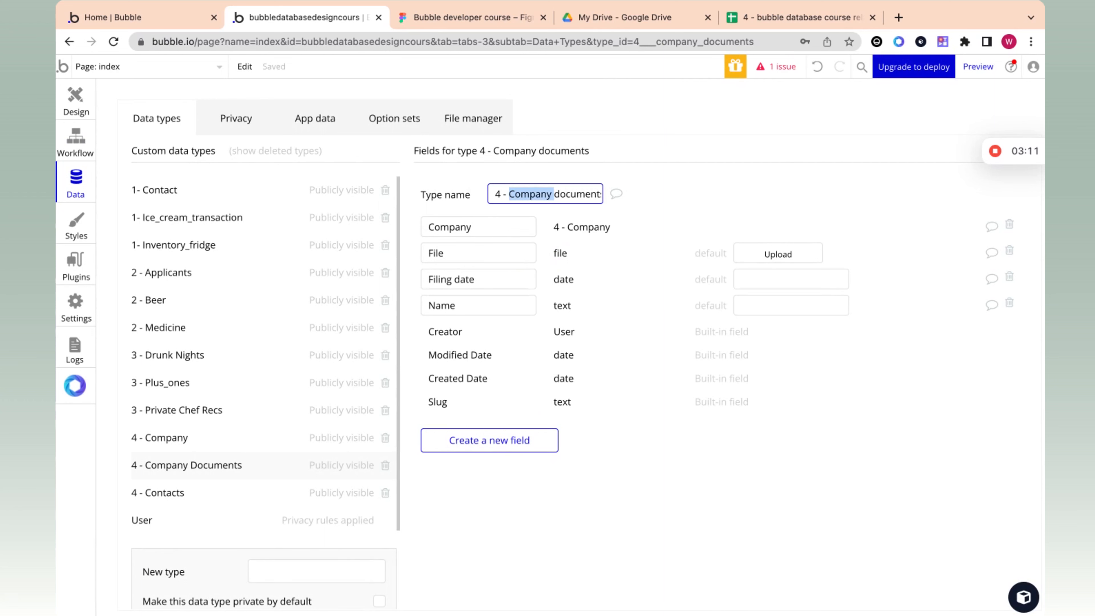
{"action": "key", "text": "BackSpace"}
{"action": "left_click", "coordinate": [688, 195]}
{"action": "left_click", "coordinate": [467, 229]}
{"action": "left_click_drag", "start_coordinate": [476, 228], "coordinate": [427, 227]}
{"action": "left_click", "coordinate": [552, 235]}
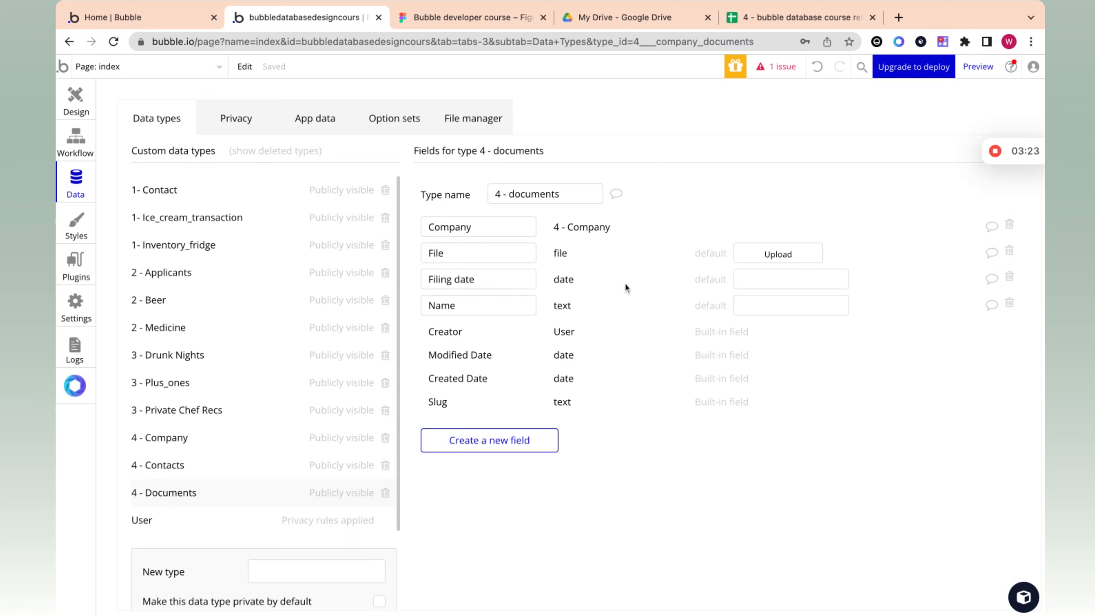
Step: Start a new 4 - documents entry in the app data and name it Monthly earnings after checking the first filing name in the spreadsheet
{"action": "left_click", "coordinate": [319, 123]}
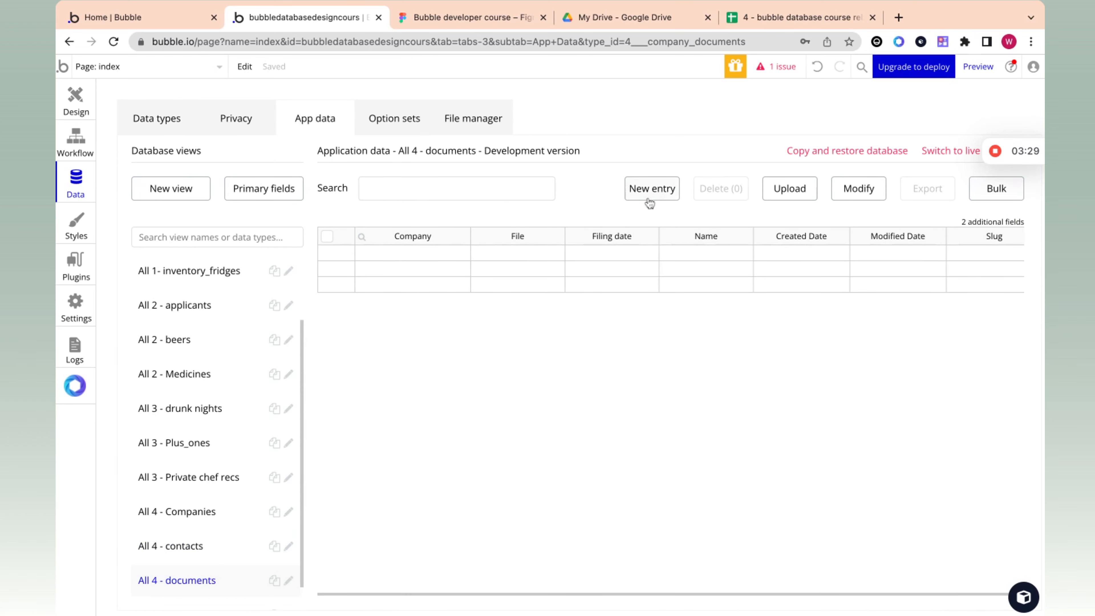
{"action": "left_click", "coordinate": [651, 188]}
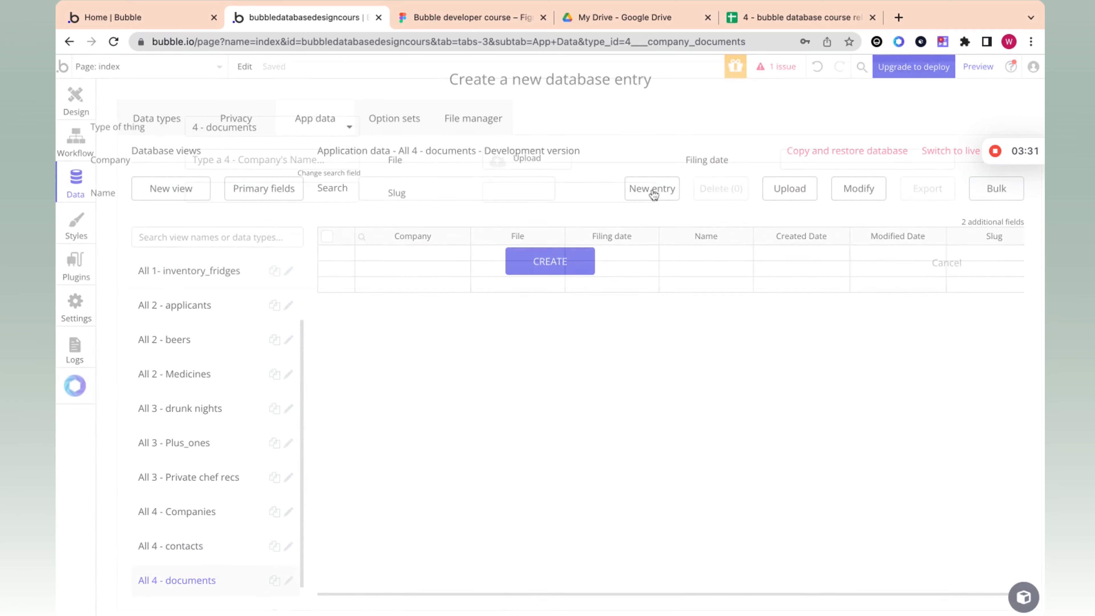
{"action": "left_click", "coordinate": [761, 19]}
{"action": "left_click", "coordinate": [155, 182]}
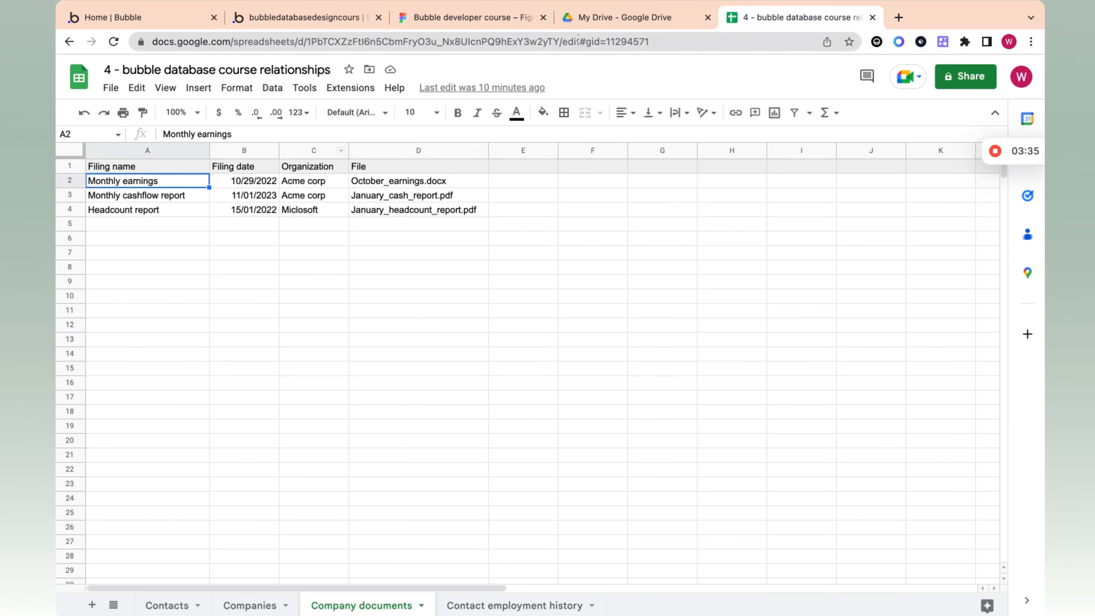
{"action": "left_click", "coordinate": [351, 17]}
{"action": "left_click", "coordinate": [249, 192]}
{"action": "type", "text": "Monthly earnings"}
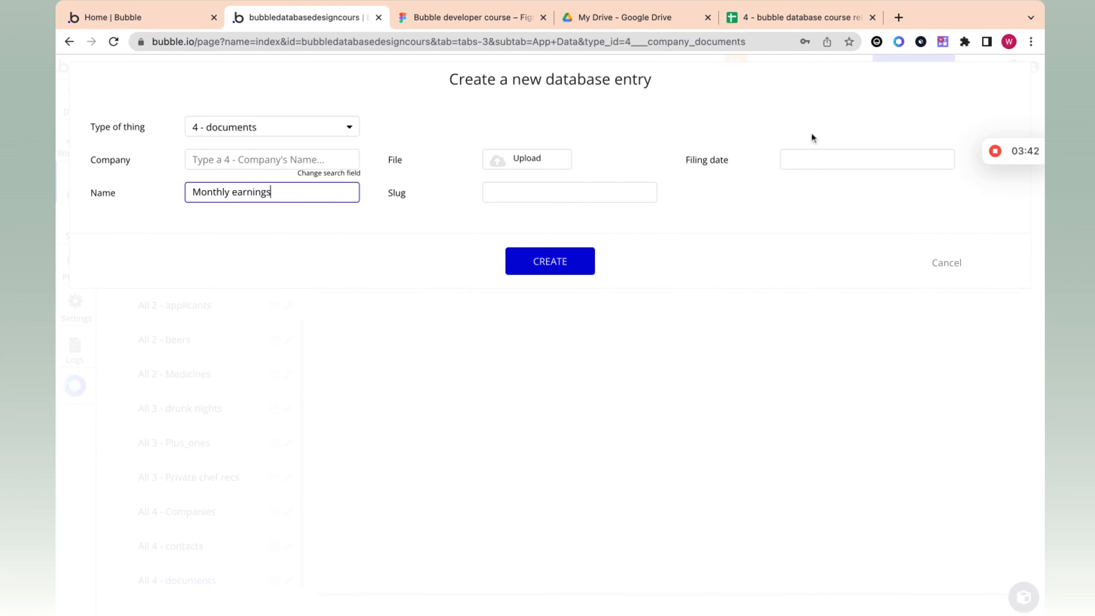
Step: Check the first filing date in the spreadsheet and set the new entry's Filing date to 10/29/2022 10:30 am in Bubble
{"action": "left_click", "coordinate": [801, 158]}
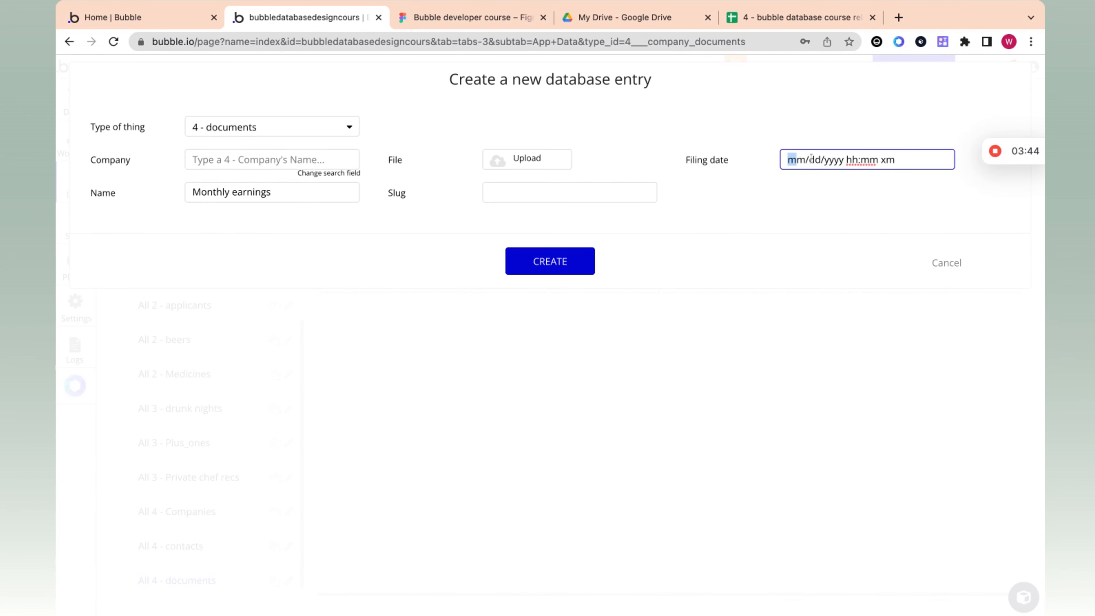
{"action": "left_click", "coordinate": [816, 6]}
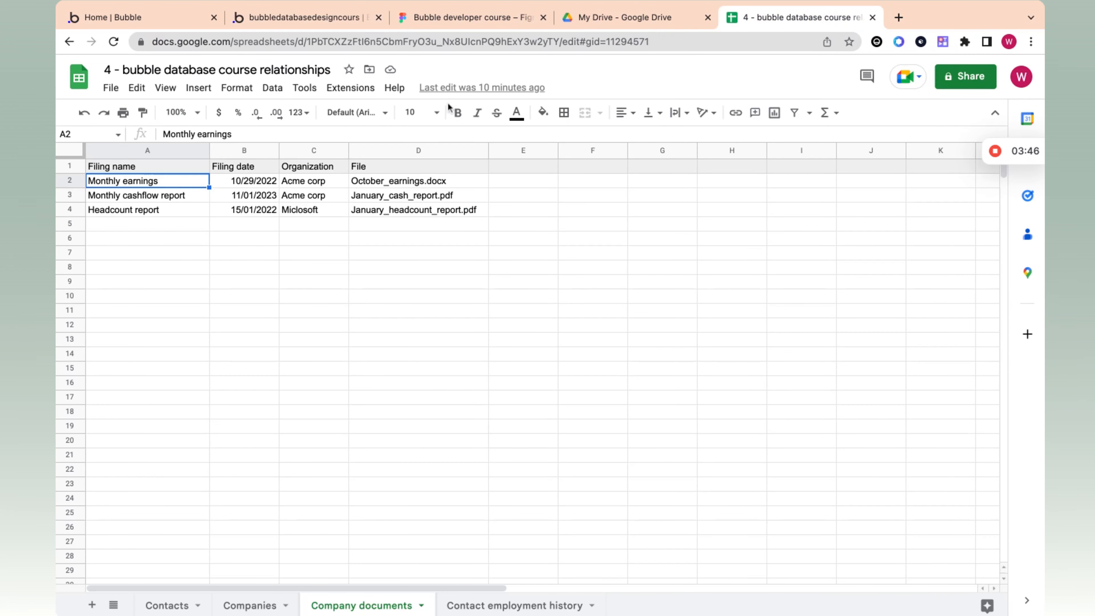
{"action": "left_click", "coordinate": [342, 21]}
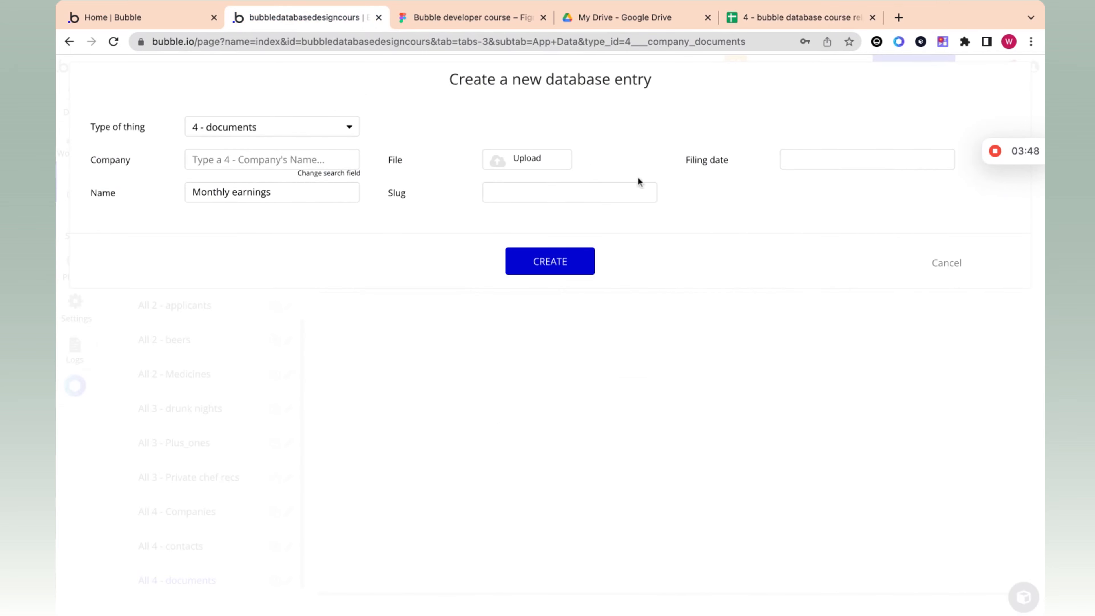
{"action": "left_click", "coordinate": [815, 161]}
{"action": "type", "text": "10/"}
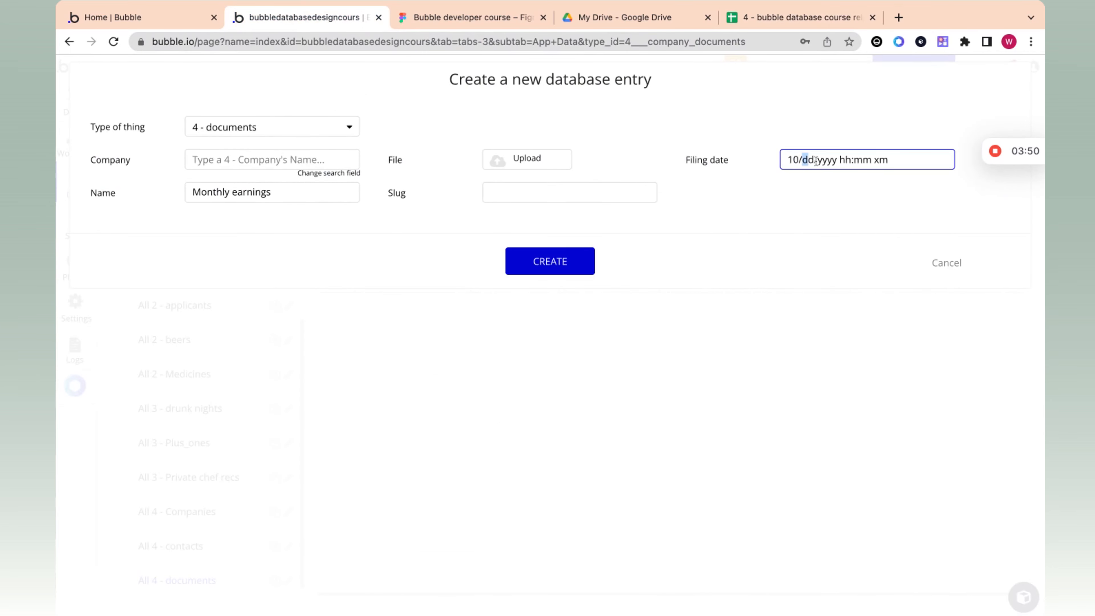
{"action": "type", "text": "29/102"}
{"action": "key", "text": "BackSpace"}
{"action": "type", "text": "2023"}
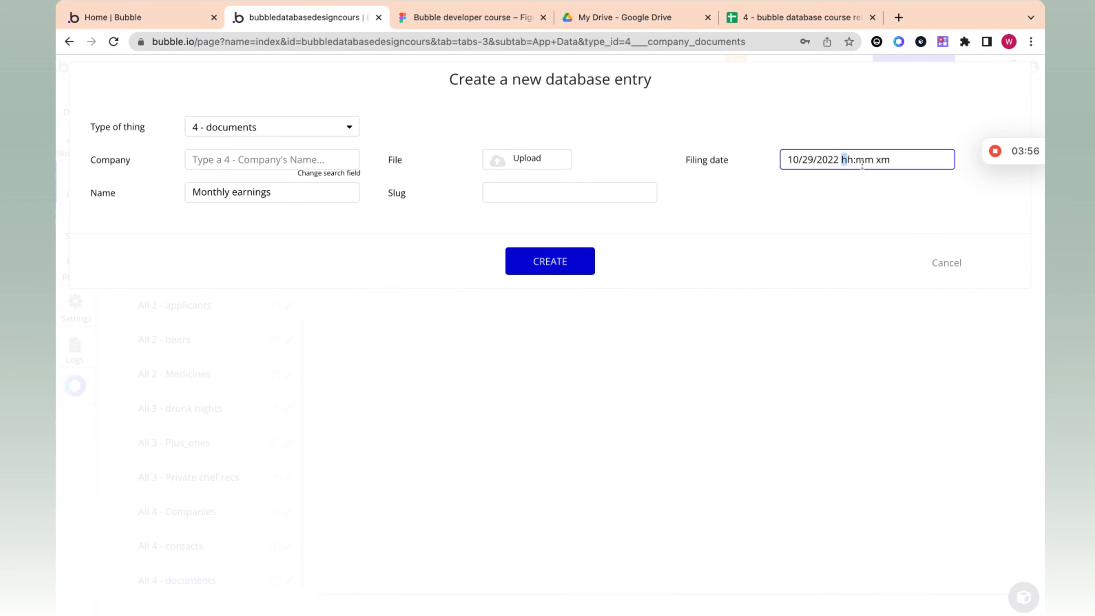
{"action": "type", "text": "10:30 a"}
Step: Upload alumni picture.png as the entry's File and try to set its Company to Acme corp
{"action": "left_click", "coordinate": [528, 159]}
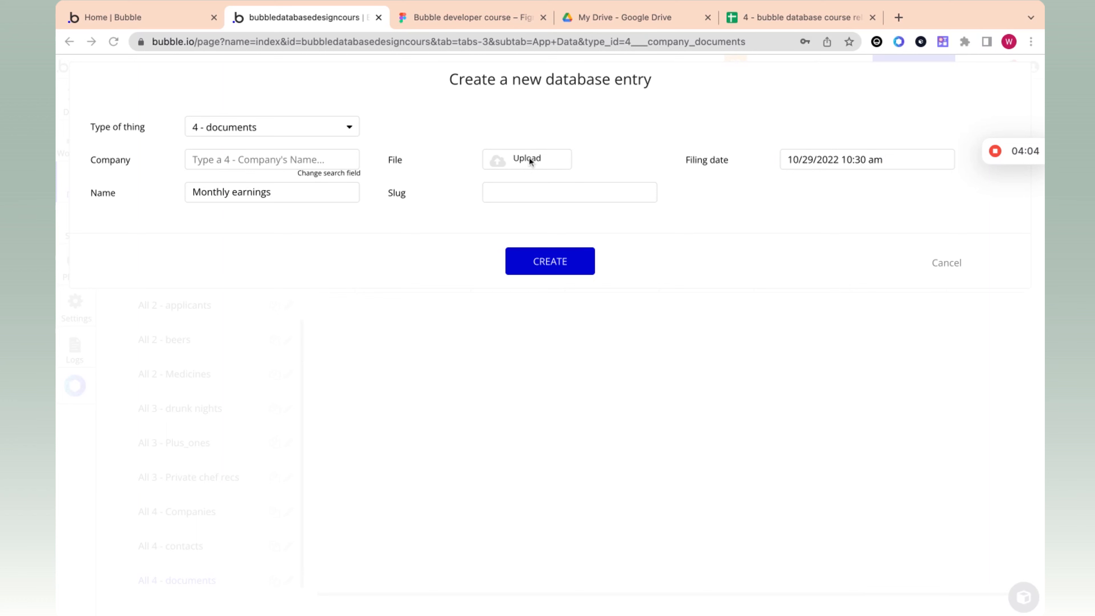
{"action": "double_click", "coordinate": [529, 159]}
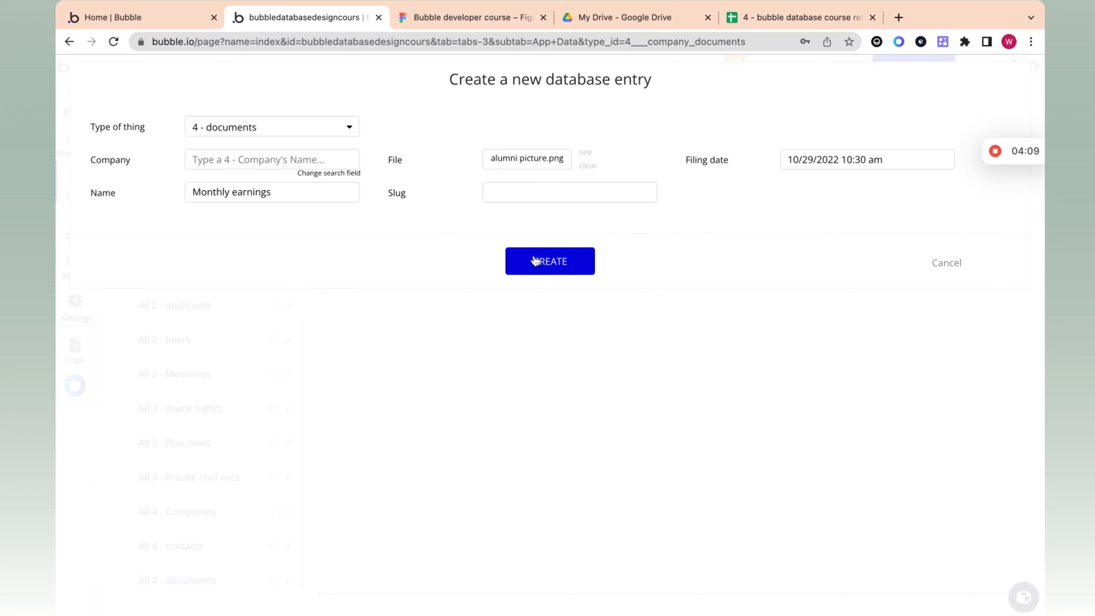
{"action": "left_click", "coordinate": [246, 162]}
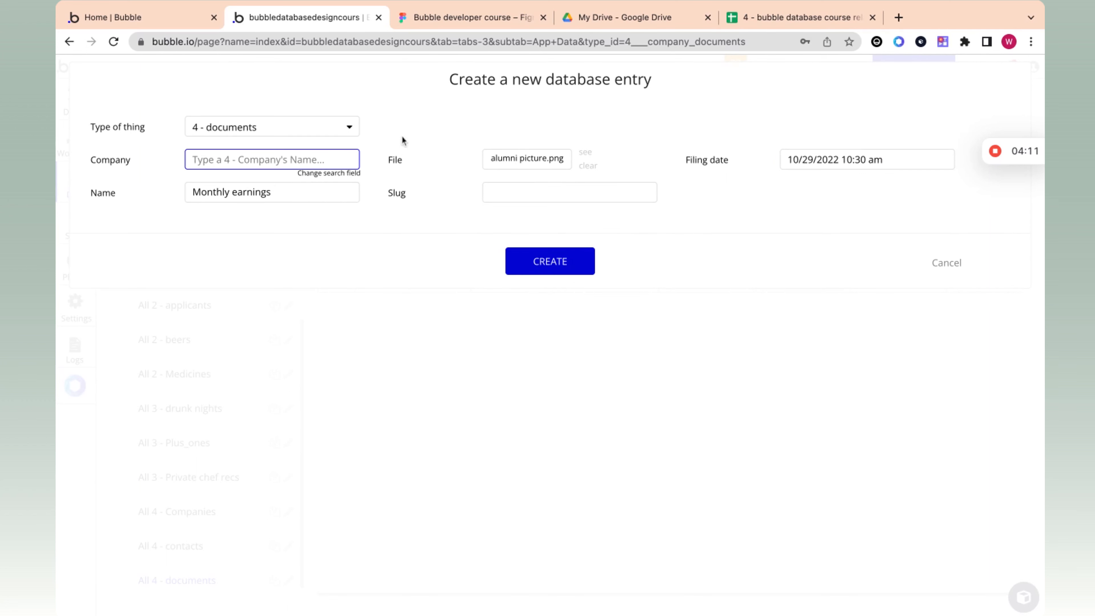
{"action": "type", "text": "ac"}
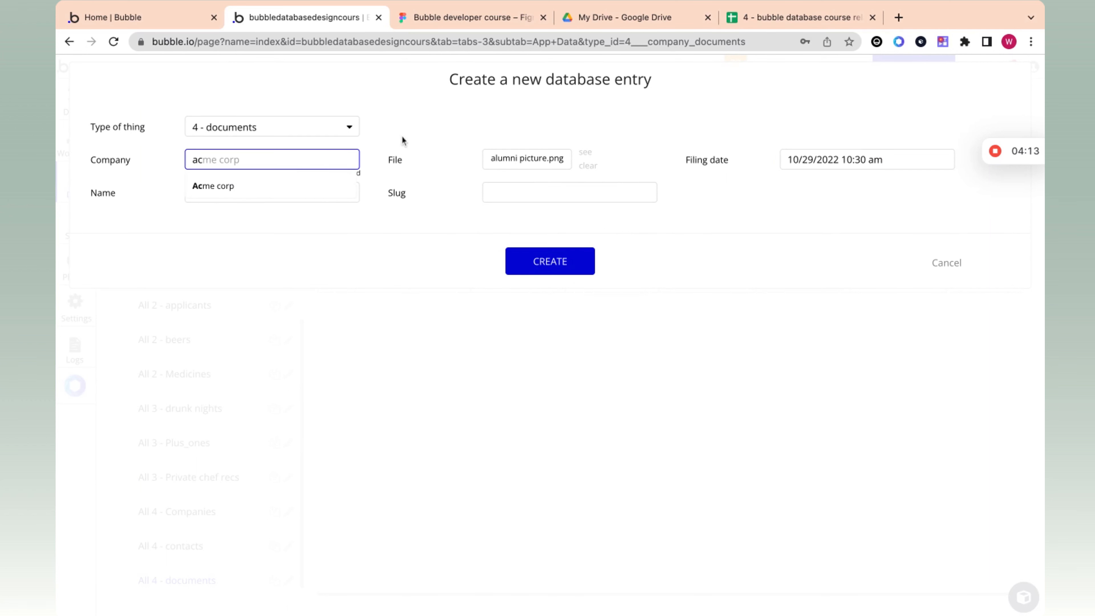
{"action": "key", "text": "BackSpace"}
{"action": "key", "text": "BackSpace"}
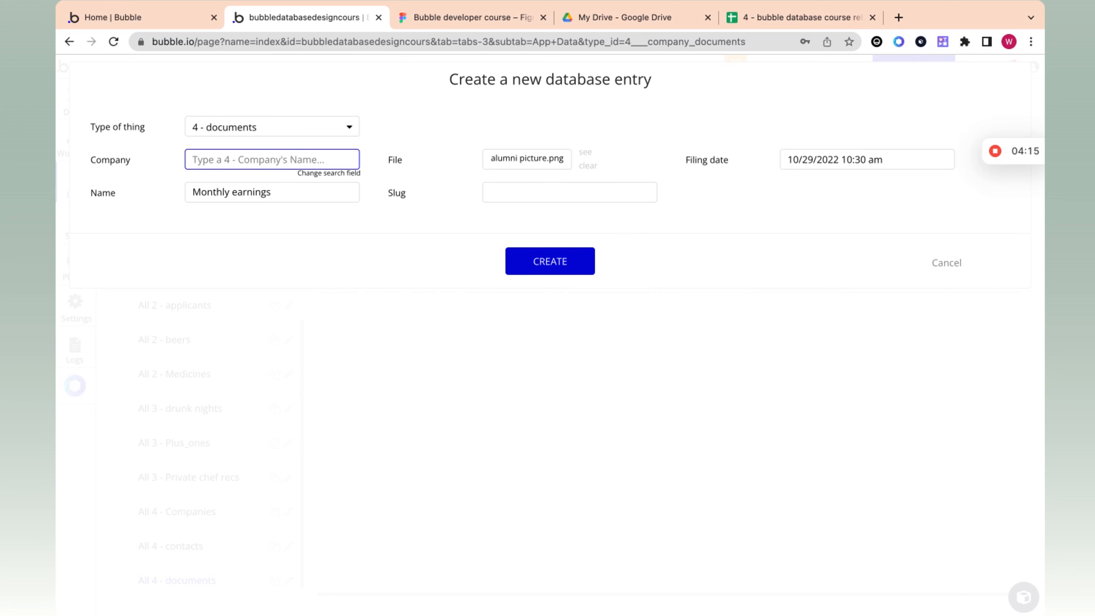
{"action": "type", "text": "acm"}
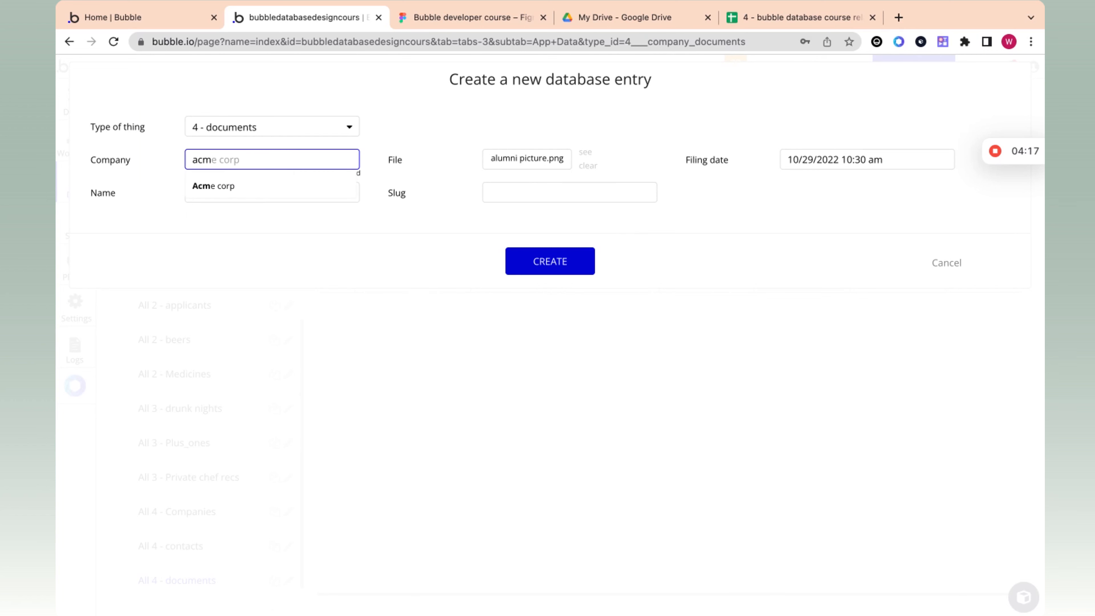
{"action": "key", "text": "Return"}
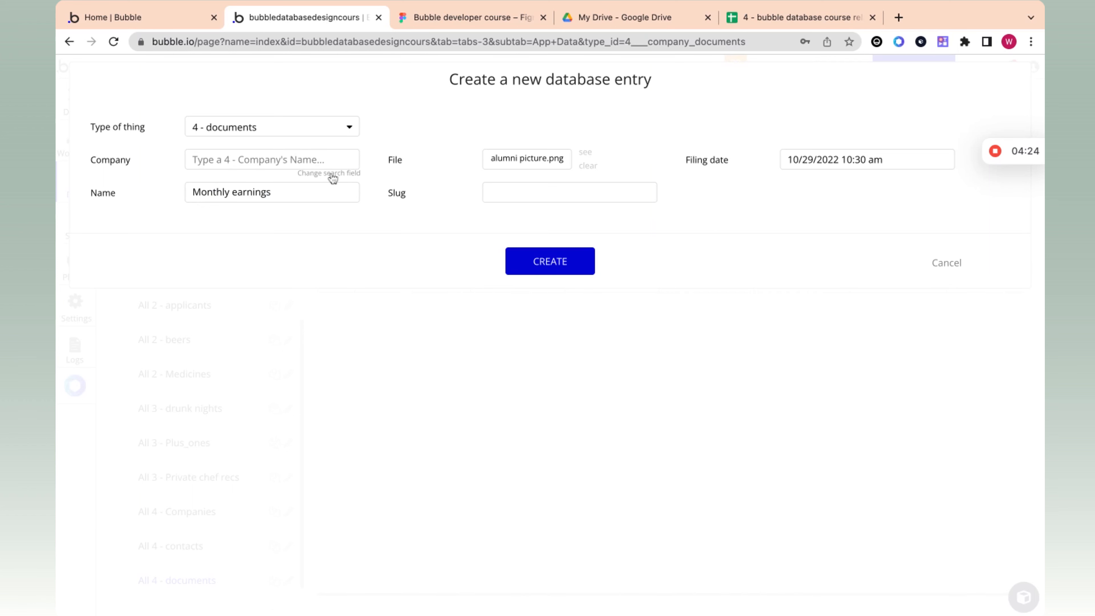
Step: Create the Monthly earnings document entry and check its Company cell in the table
{"action": "left_click", "coordinate": [530, 272]}
{"action": "left_click", "coordinate": [541, 237]}
{"action": "left_click", "coordinate": [431, 255]}
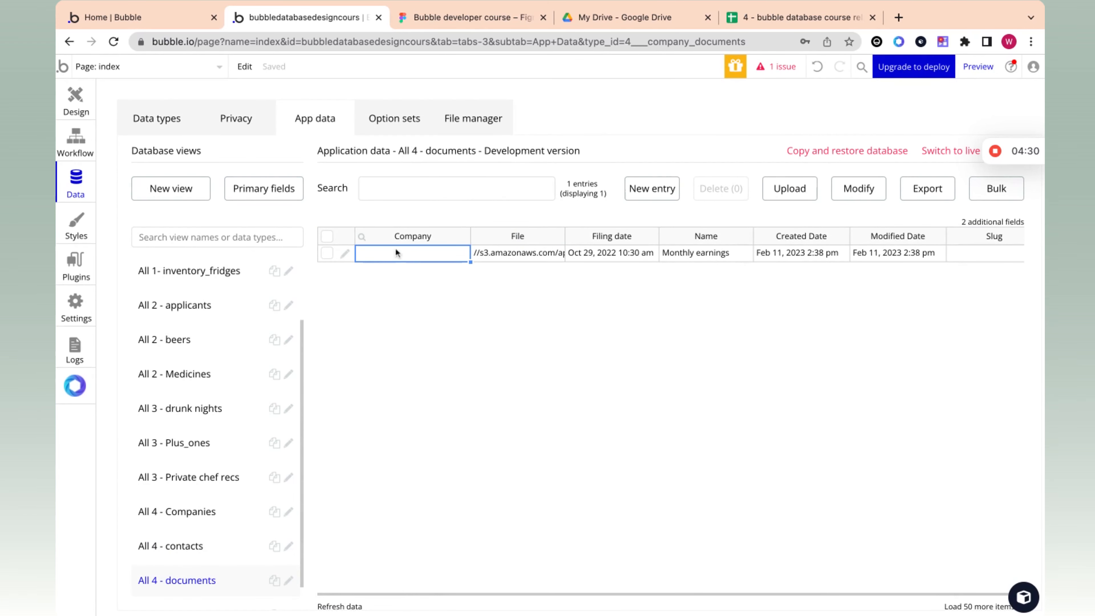
Step: Open the Monthly earnings entry for editing and choose Acme corp as its Company
{"action": "left_click", "coordinate": [344, 256]}
{"action": "left_click", "coordinate": [238, 162]}
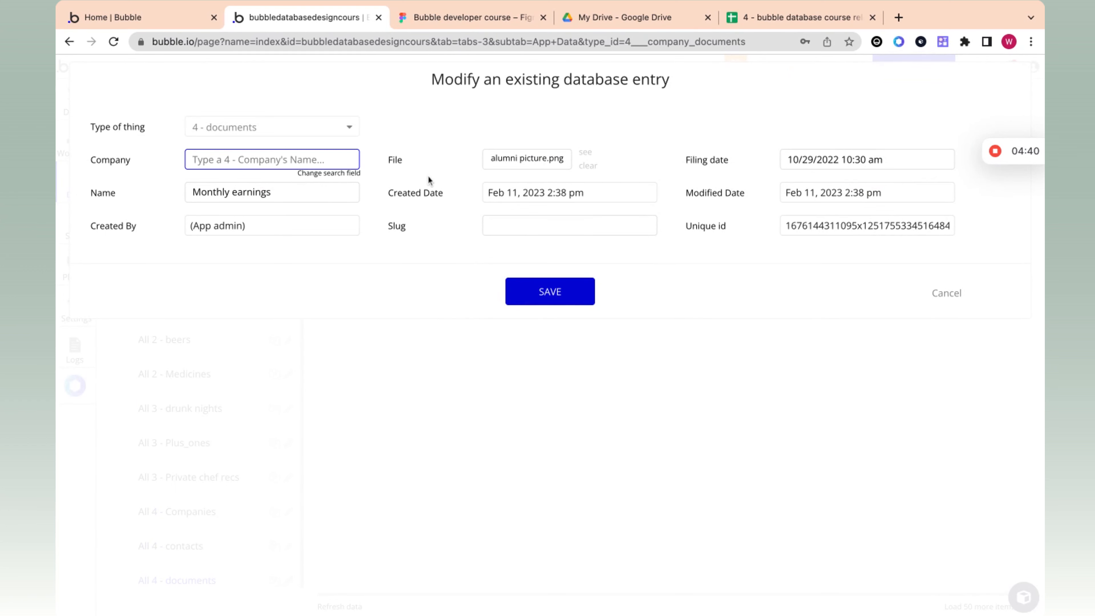
{"action": "type", "text": "acmflkjelkrgd"}
{"action": "left_click", "coordinate": [473, 155]}
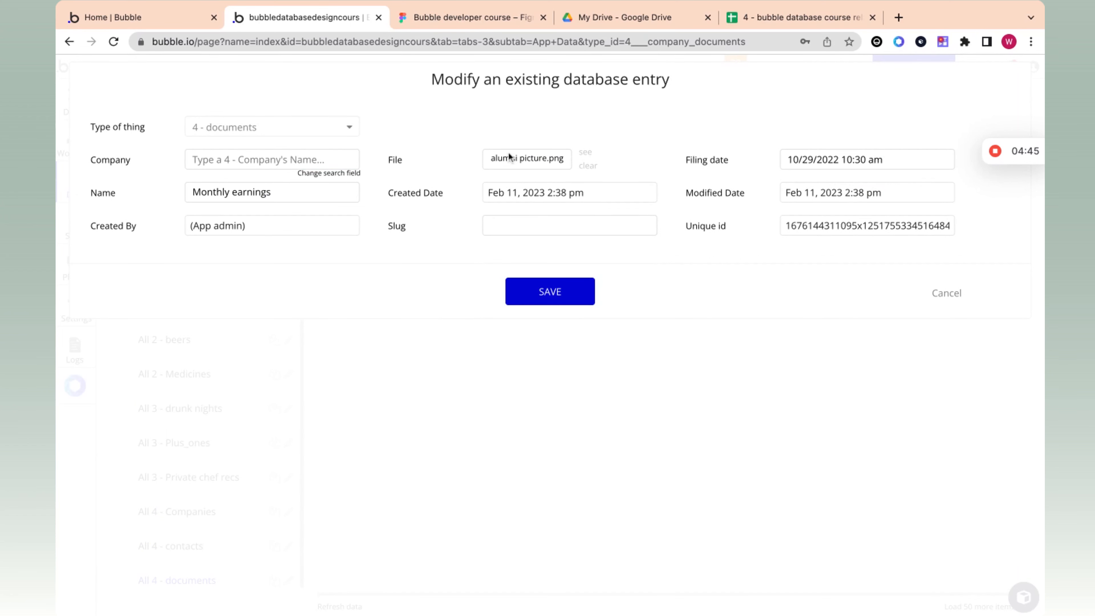
{"action": "left_click", "coordinate": [242, 157]}
{"action": "type", "text": "acm"}
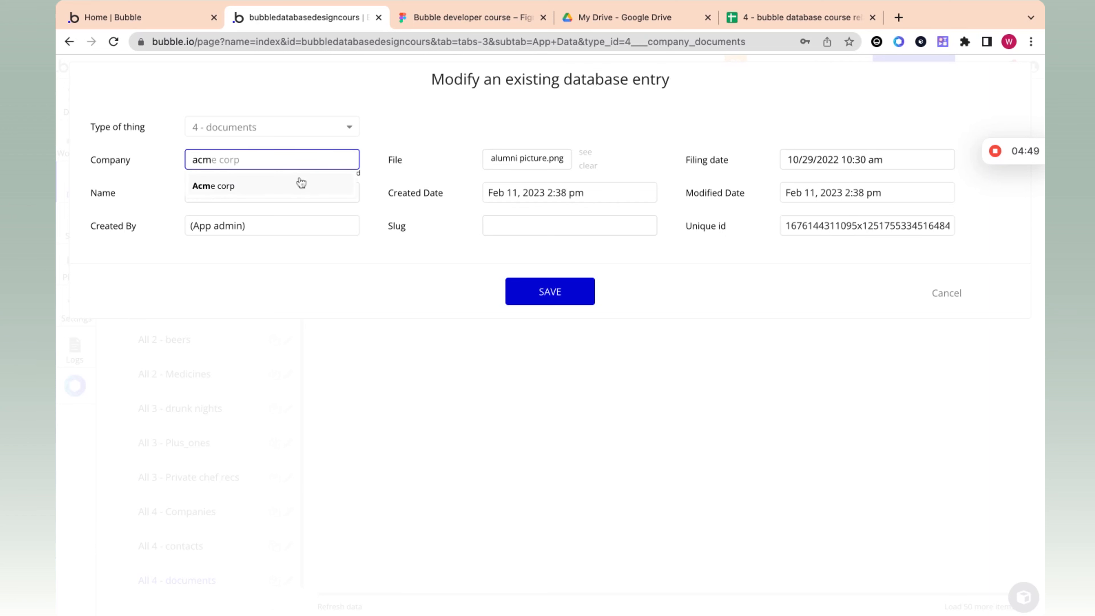
{"action": "left_click", "coordinate": [297, 184]}
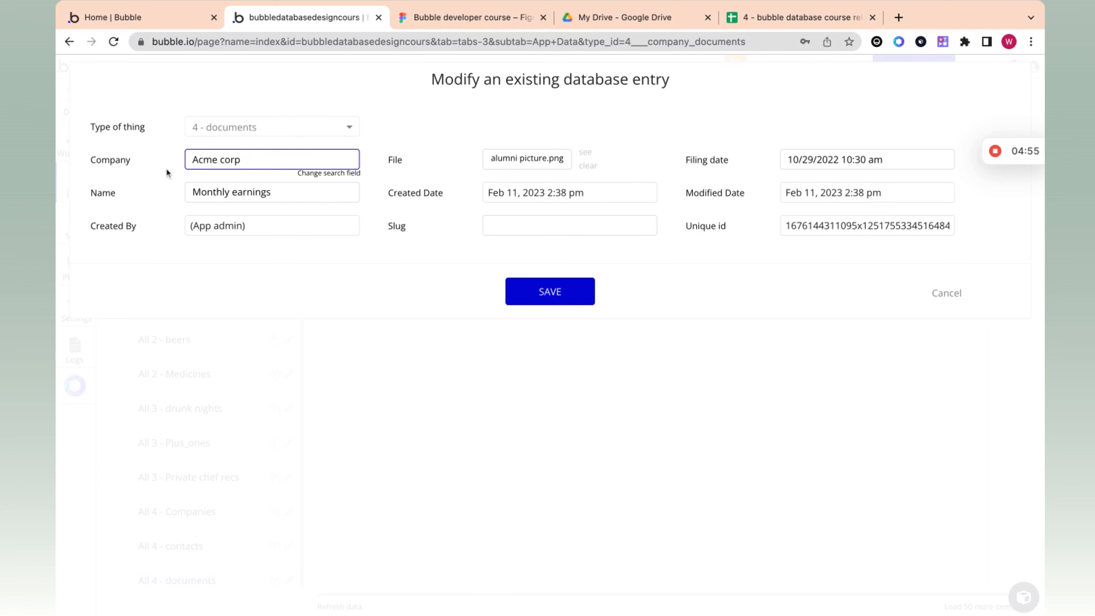
Step: Switch to the spreadsheet and compare the Acme corp row in Companies with the Company documents sheet
{"action": "left_click", "coordinate": [784, 17]}
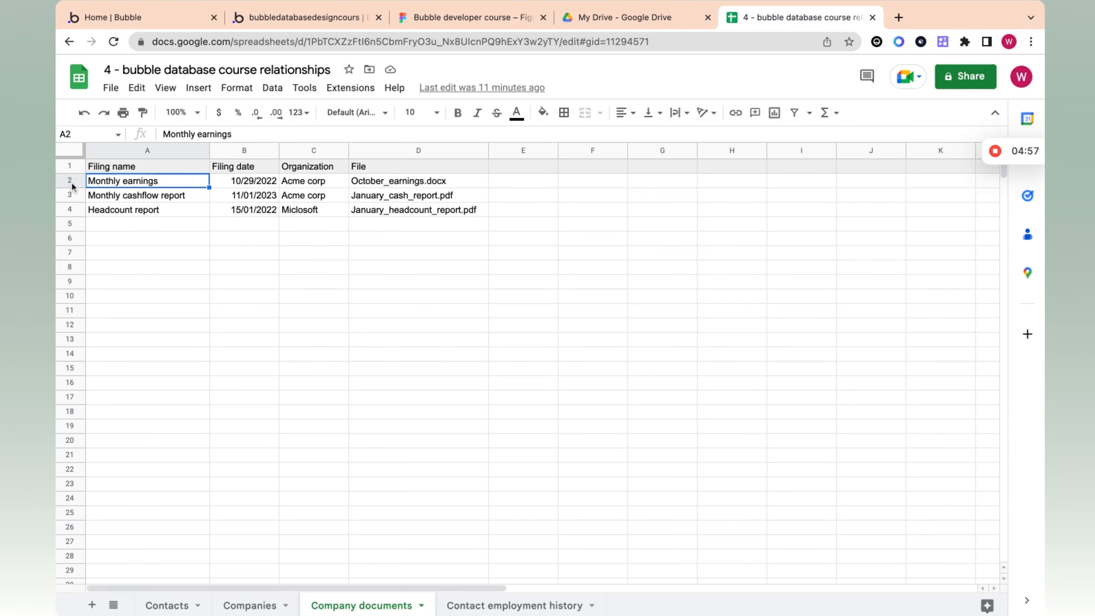
{"action": "left_click", "coordinate": [250, 601]}
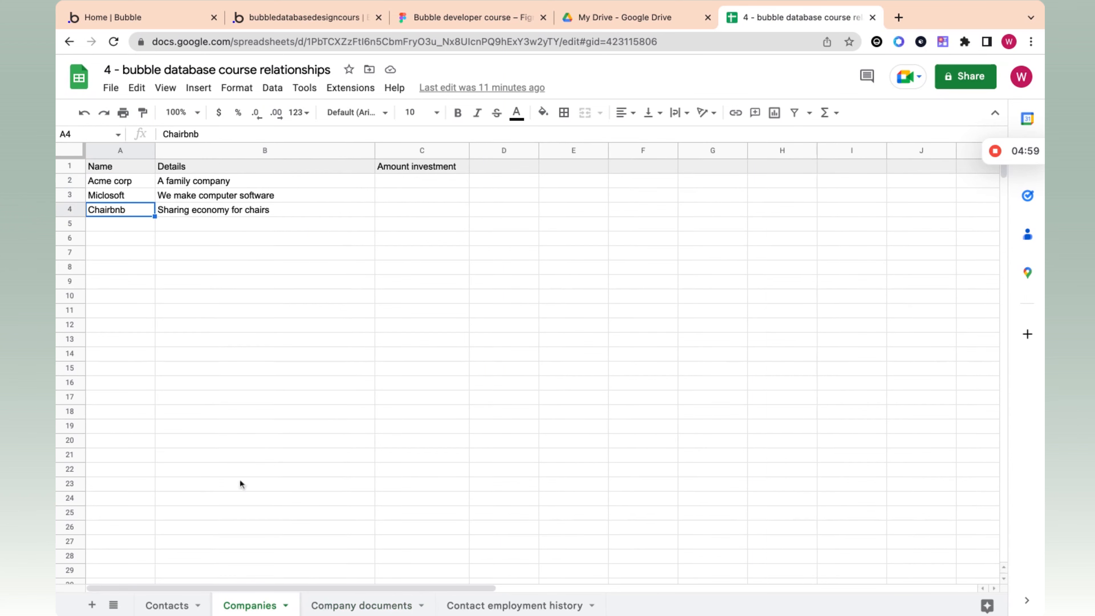
{"action": "left_click", "coordinate": [73, 181]}
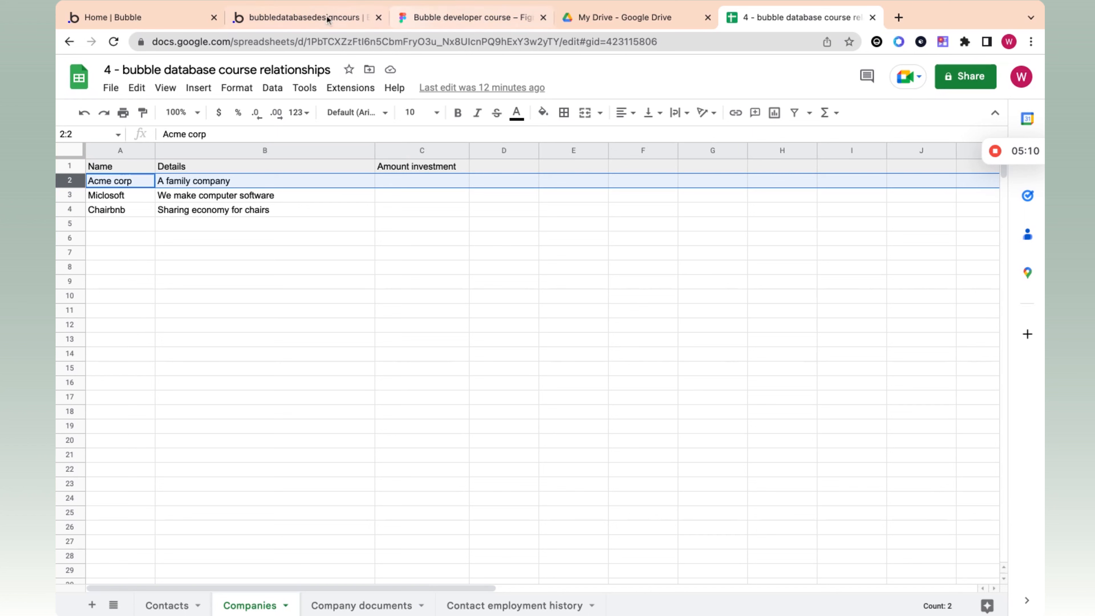
{"action": "left_click", "coordinate": [366, 606]}
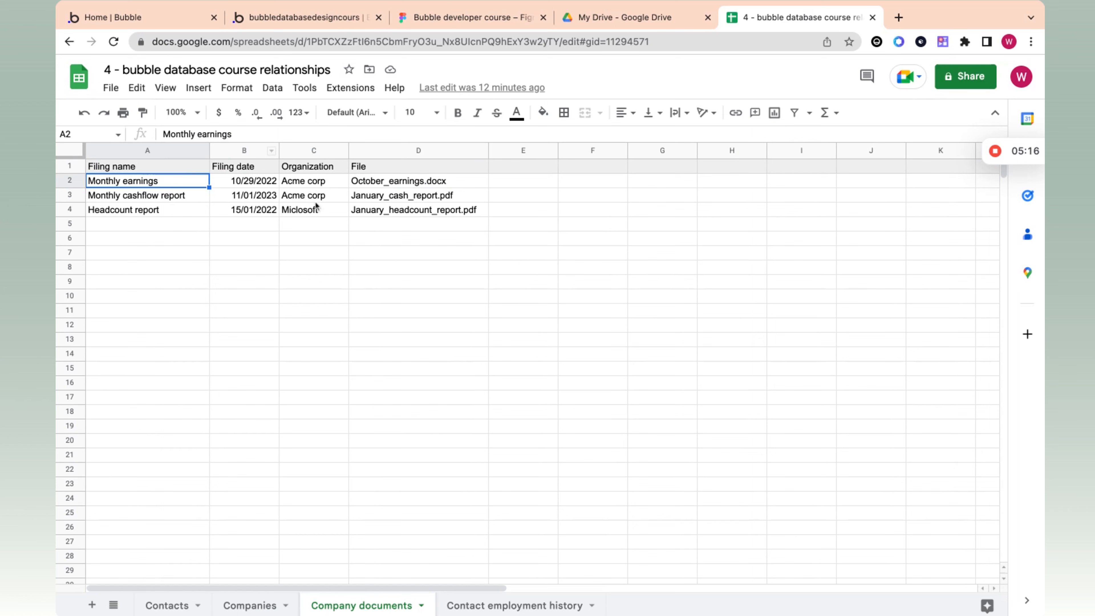
Step: Switch back to Bubble, save the modified Monthly earnings entry and check its Company and Modified Date cells
{"action": "left_click", "coordinate": [298, 18]}
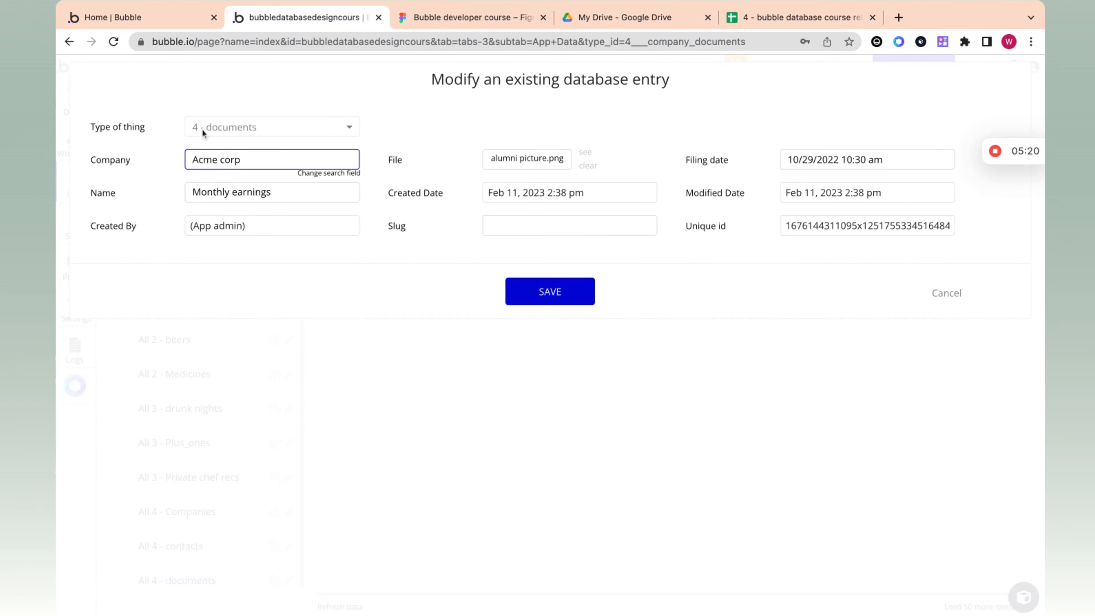
{"action": "left_click", "coordinate": [544, 300]}
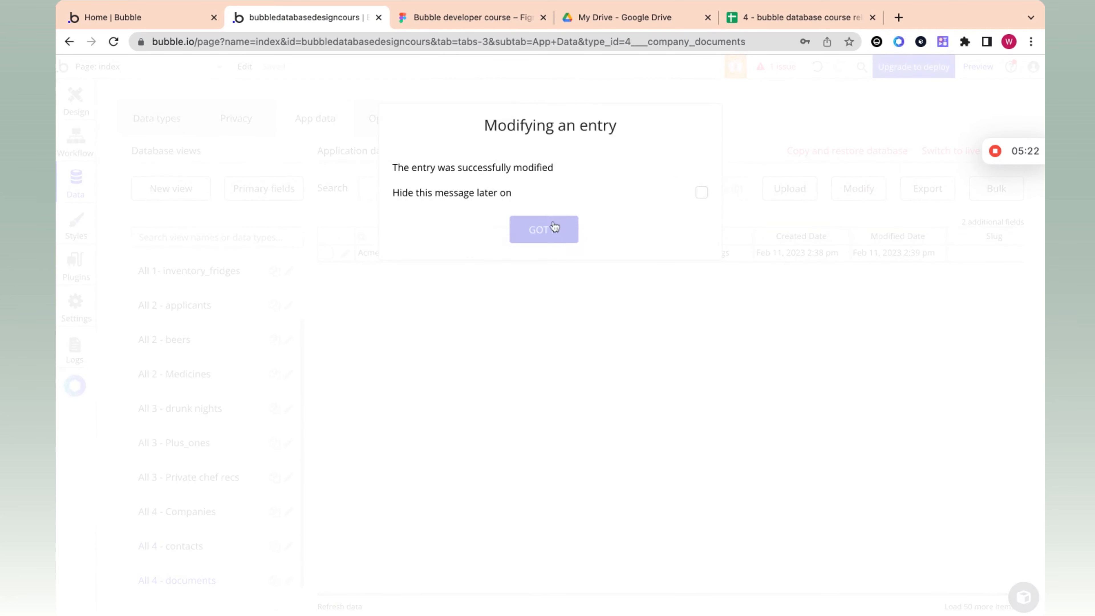
{"action": "left_click", "coordinate": [544, 230]}
{"action": "left_click", "coordinate": [383, 254]}
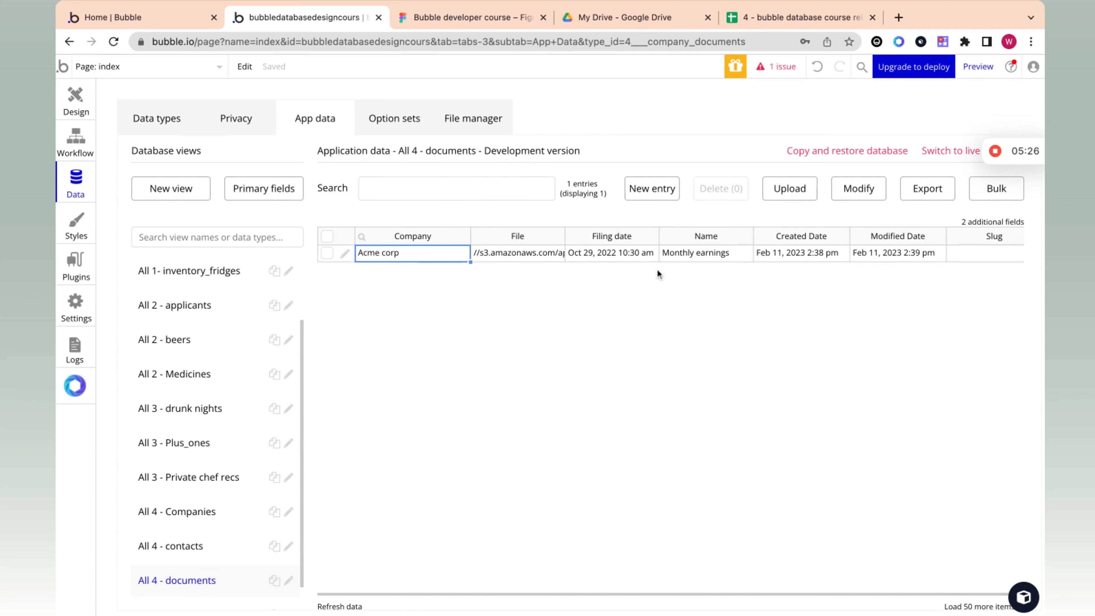
{"action": "left_click", "coordinate": [910, 255]}
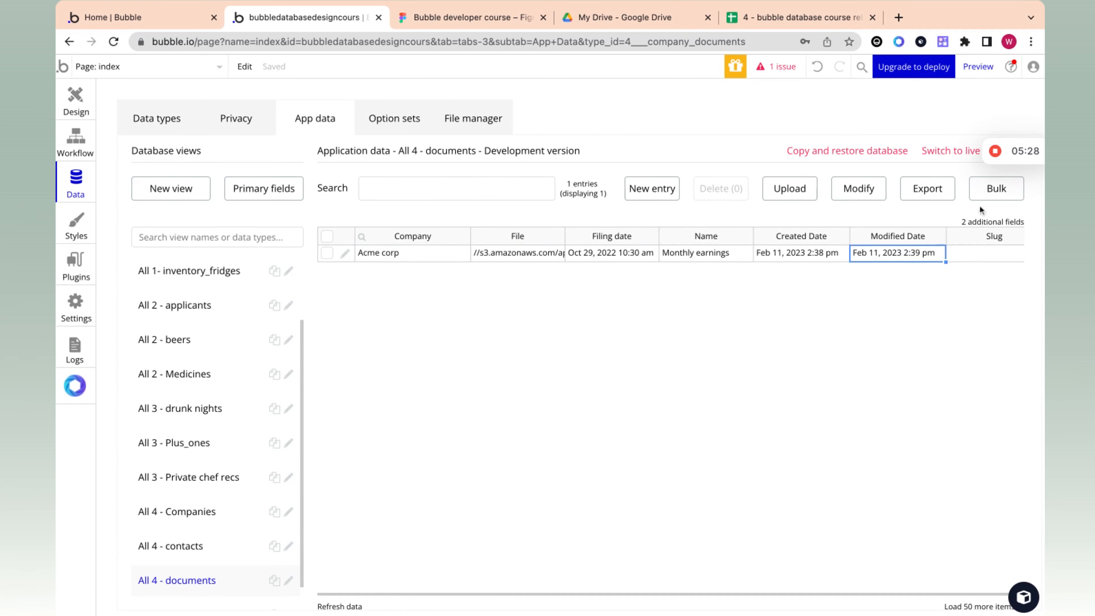
{"action": "mouse_move", "coordinate": [1000, 158]}
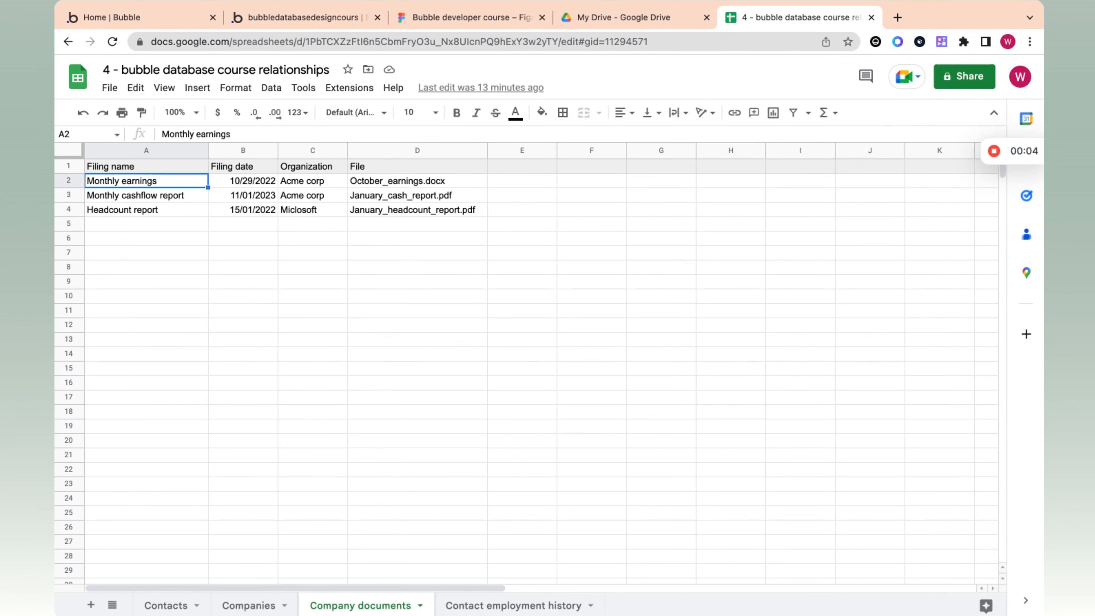
Step: Look through the Companies, Contacts and Company documents sheets, inspecting the company reference in Contacts cell C3
{"action": "left_click", "coordinate": [238, 606]}
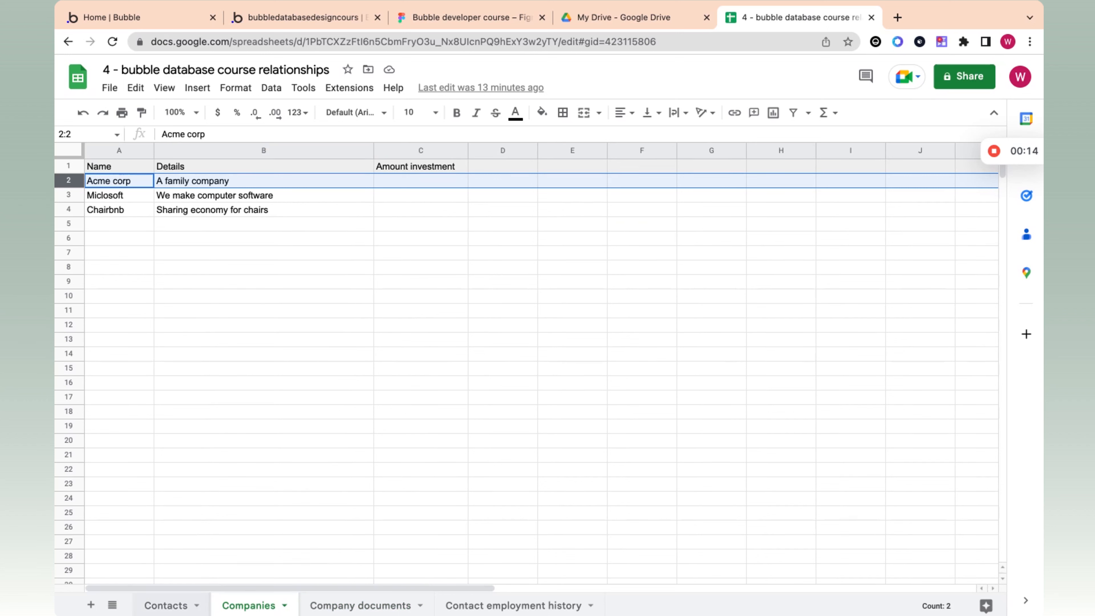
{"action": "left_click", "coordinate": [154, 605]}
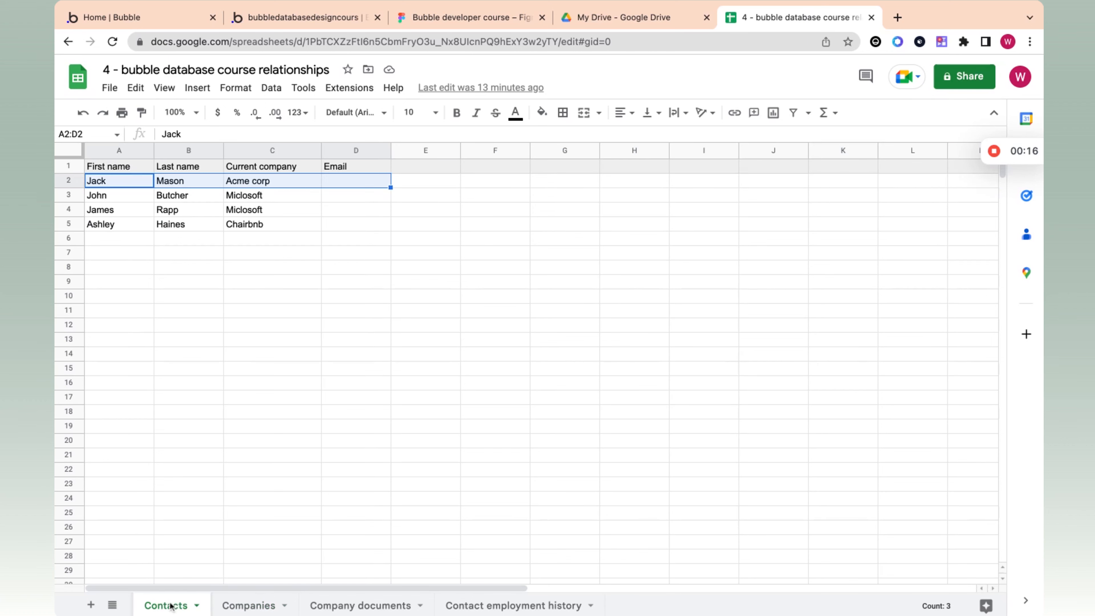
{"action": "left_click", "coordinate": [249, 201]}
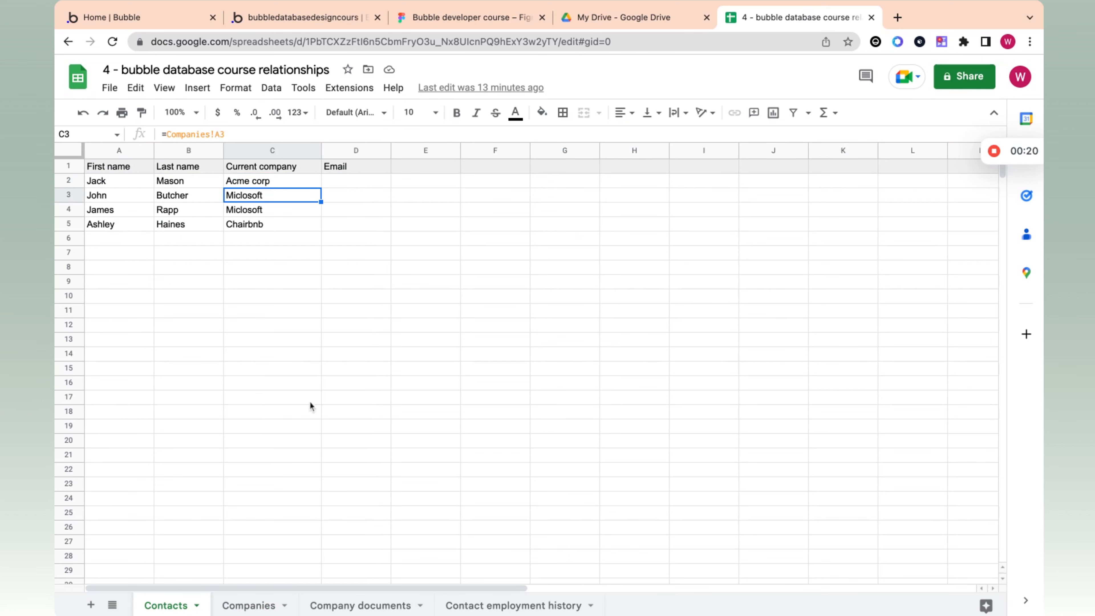
{"action": "left_click", "coordinate": [350, 605]}
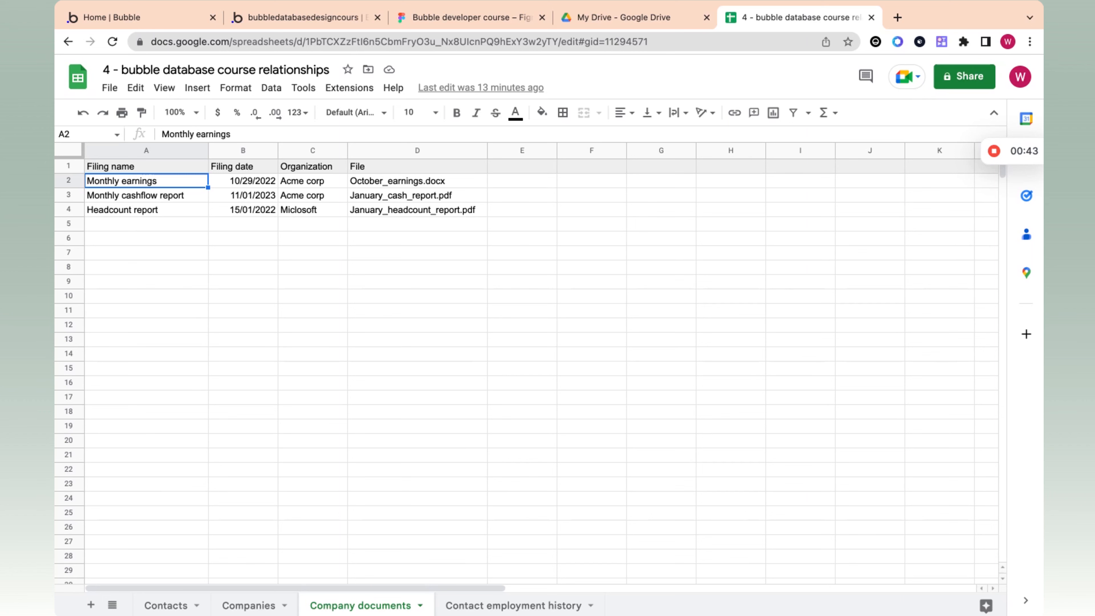
Step: Return to the Contacts sheet and examine the formula behind each contact's Current company value
{"action": "left_click", "coordinate": [155, 605]}
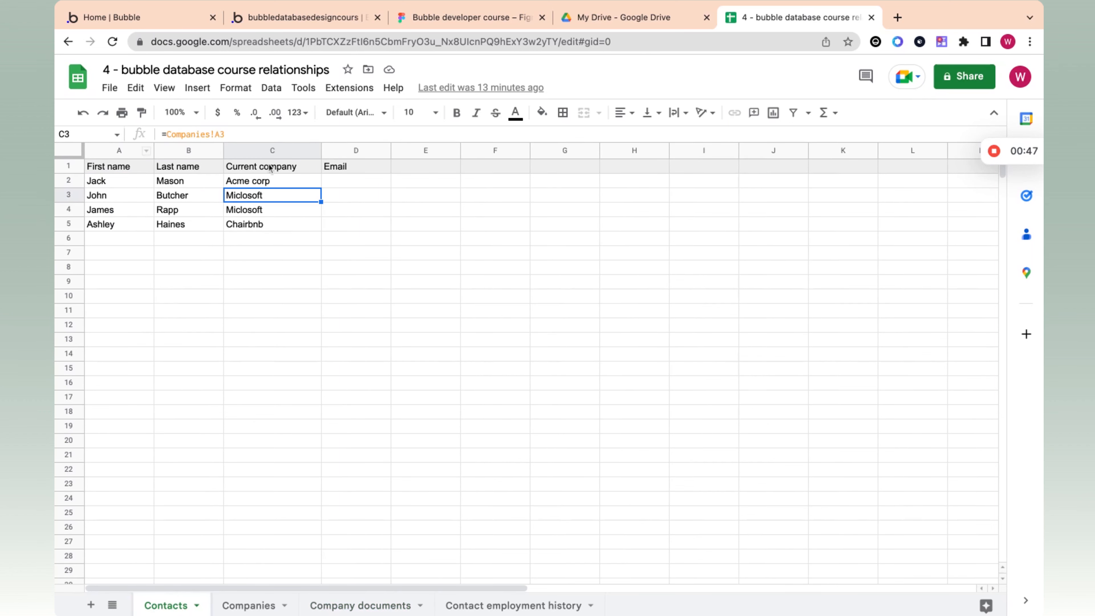
{"action": "left_click", "coordinate": [265, 182]}
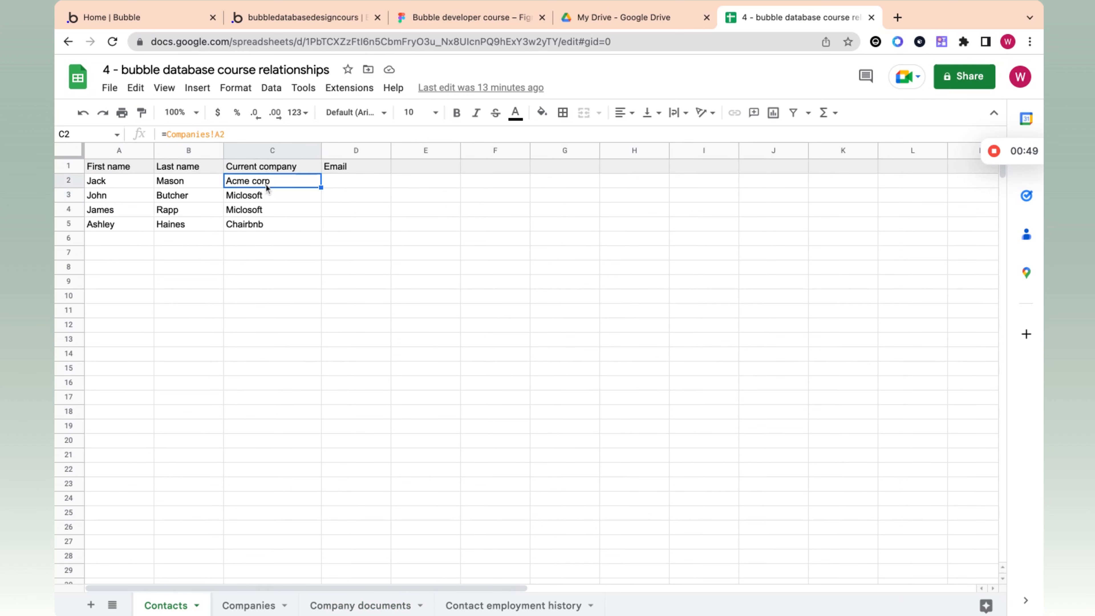
{"action": "left_click", "coordinate": [267, 210]}
{"action": "left_click", "coordinate": [273, 196]}
{"action": "left_click", "coordinate": [278, 181]}
{"action": "left_click", "coordinate": [117, 181]}
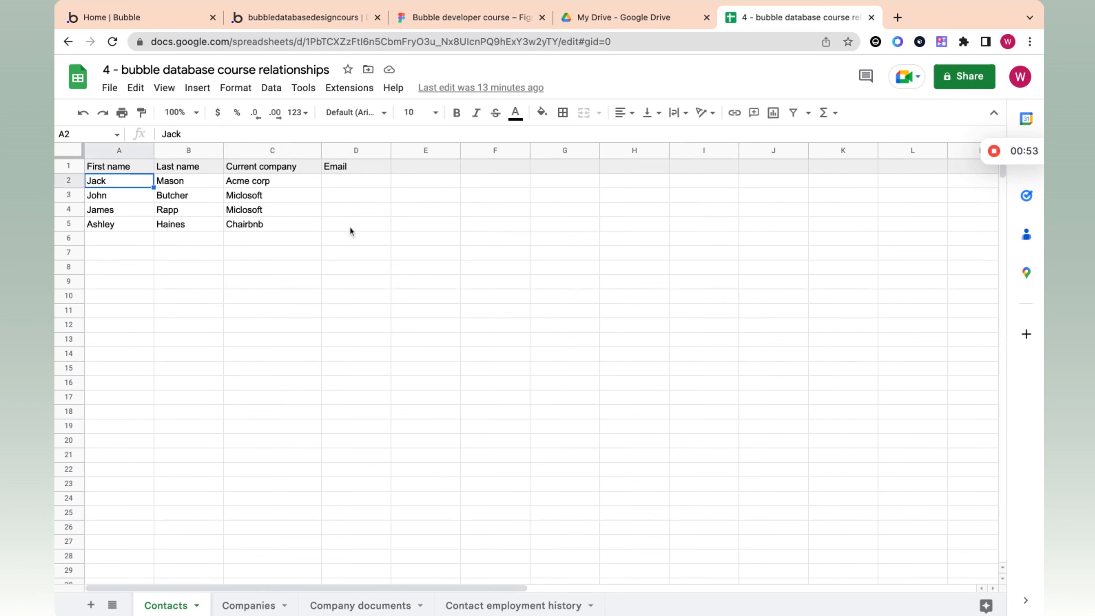
{"action": "left_click", "coordinate": [238, 225]}
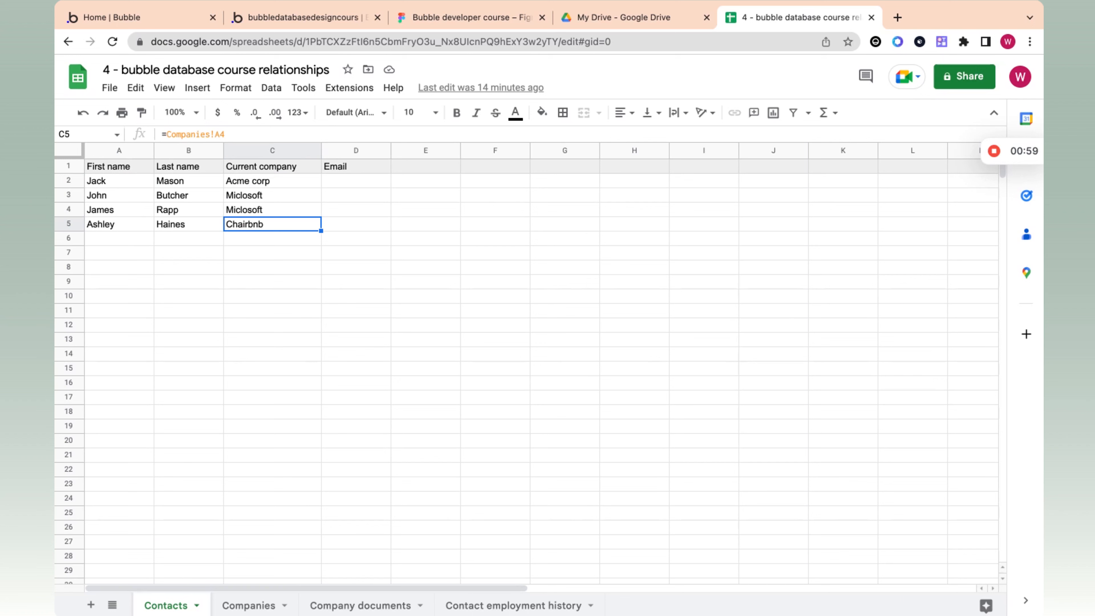
{"action": "left_click", "coordinate": [272, 181]}
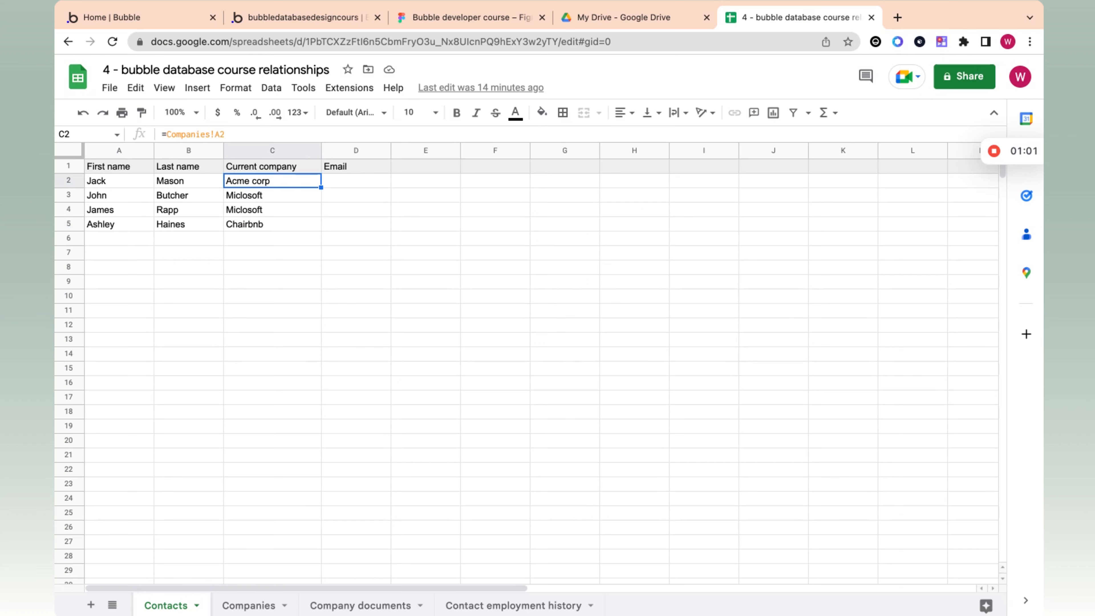
{"action": "left_click", "coordinate": [245, 199]}
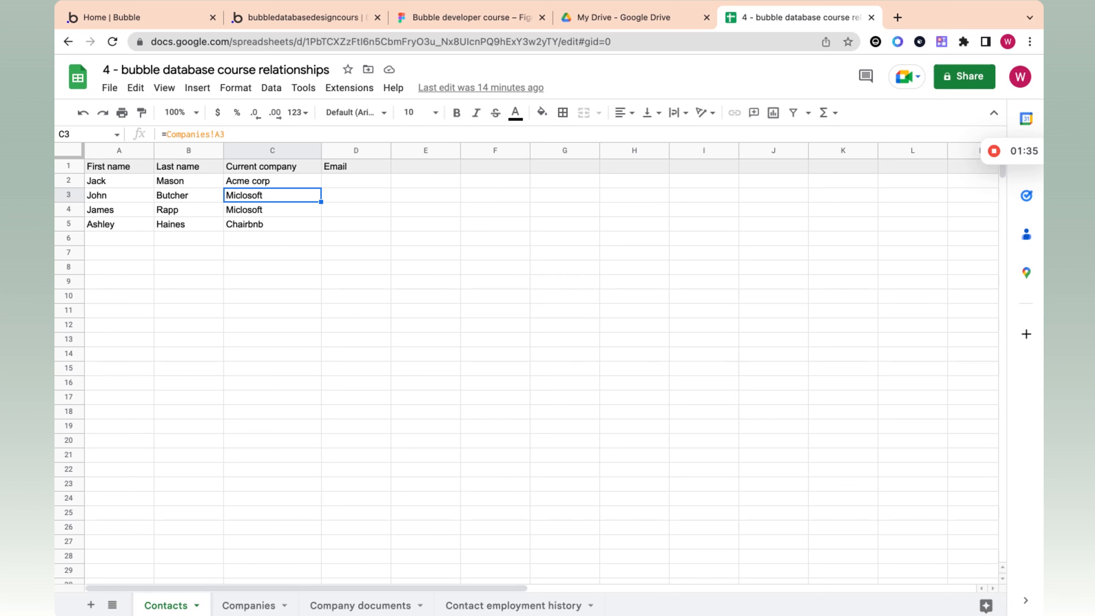
{"action": "left_click", "coordinate": [270, 228]}
{"action": "left_click", "coordinate": [273, 213]}
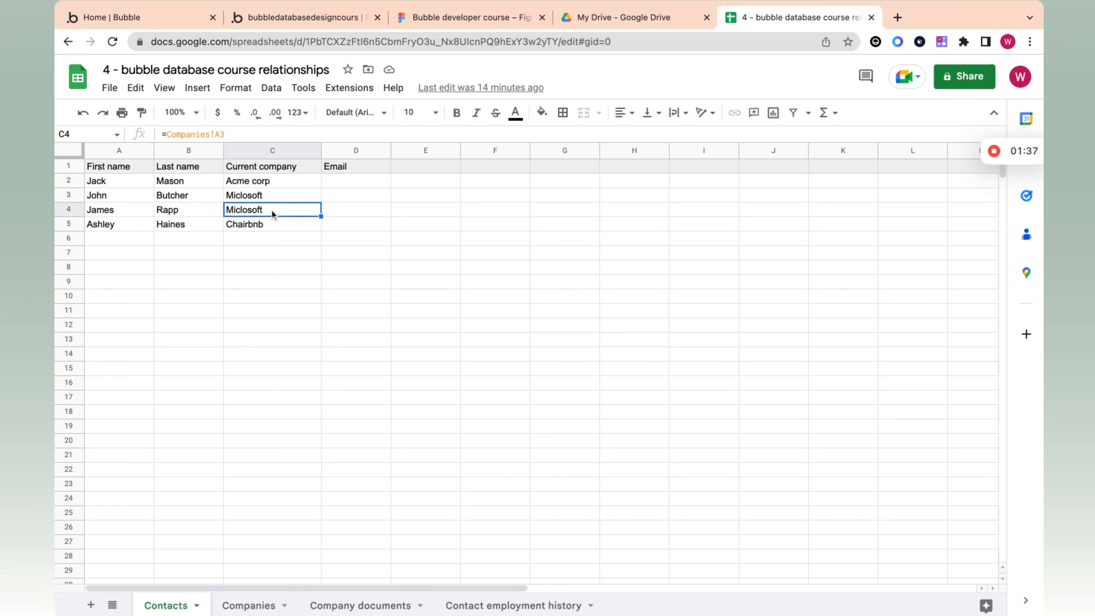
{"action": "left_click", "coordinate": [275, 184]}
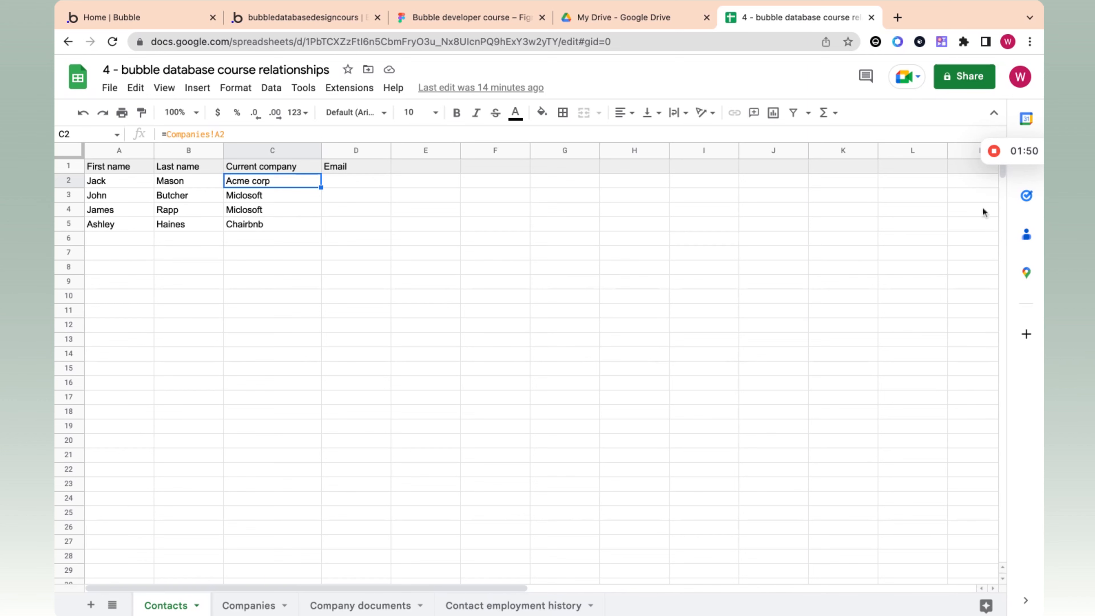
{"action": "left_click", "coordinate": [994, 152]}
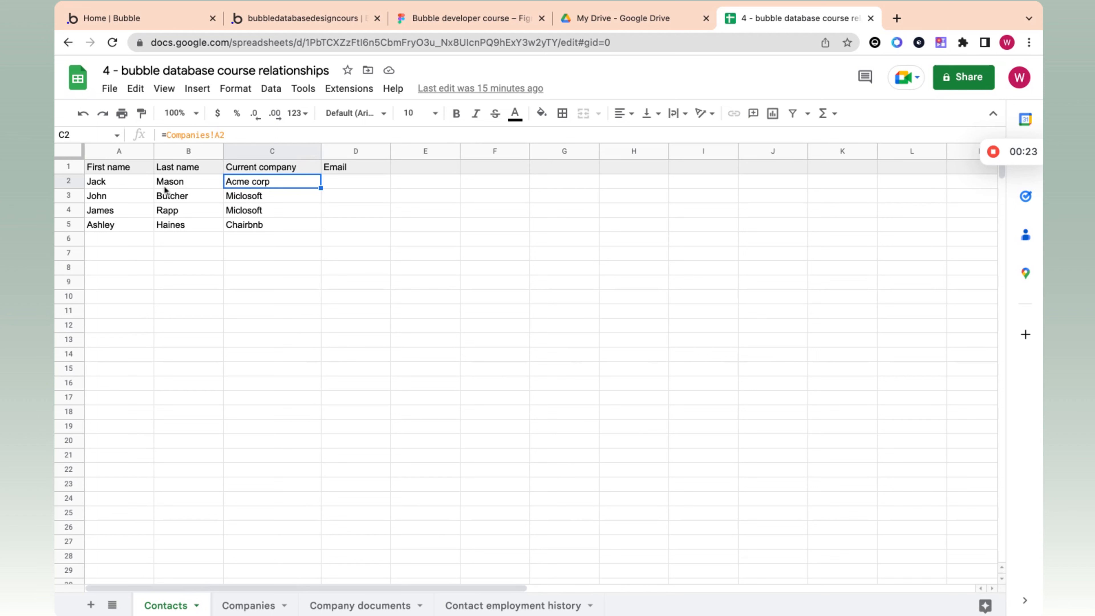
Step: Compare the Current company and Email cells in the first contact's row
{"action": "left_click", "coordinate": [355, 190]}
{"action": "left_click", "coordinate": [271, 188]}
{"action": "left_click", "coordinate": [357, 184]}
{"action": "left_click", "coordinate": [287, 182]}
Step: Open the Contact employment history sheet and inspect the references in its Contact and Company columns
{"action": "left_click", "coordinate": [516, 607]}
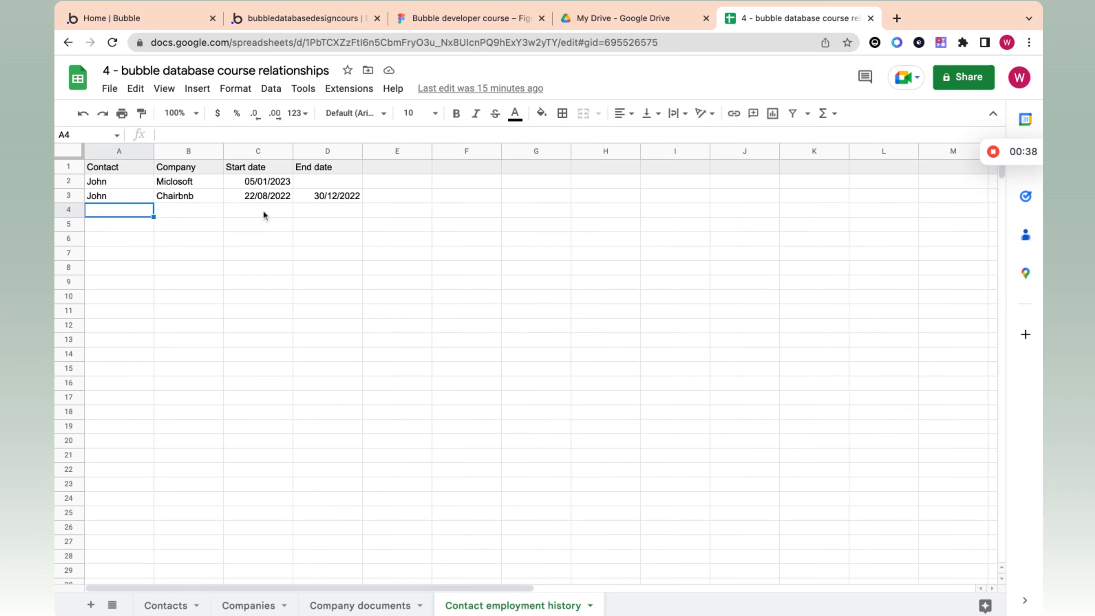
{"action": "left_click", "coordinate": [138, 186]}
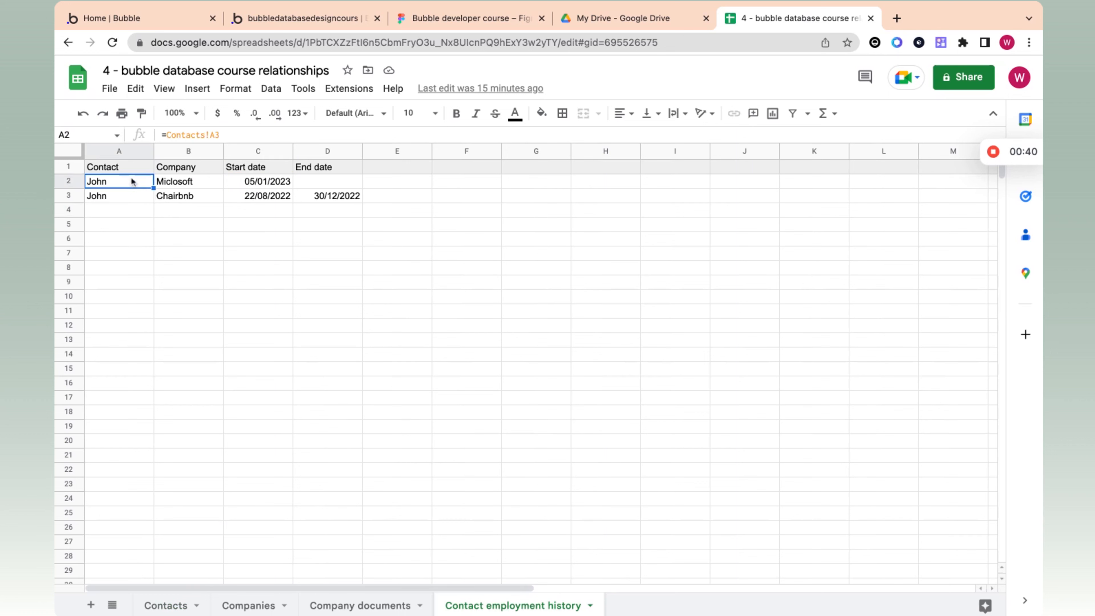
{"action": "left_click", "coordinate": [126, 171]}
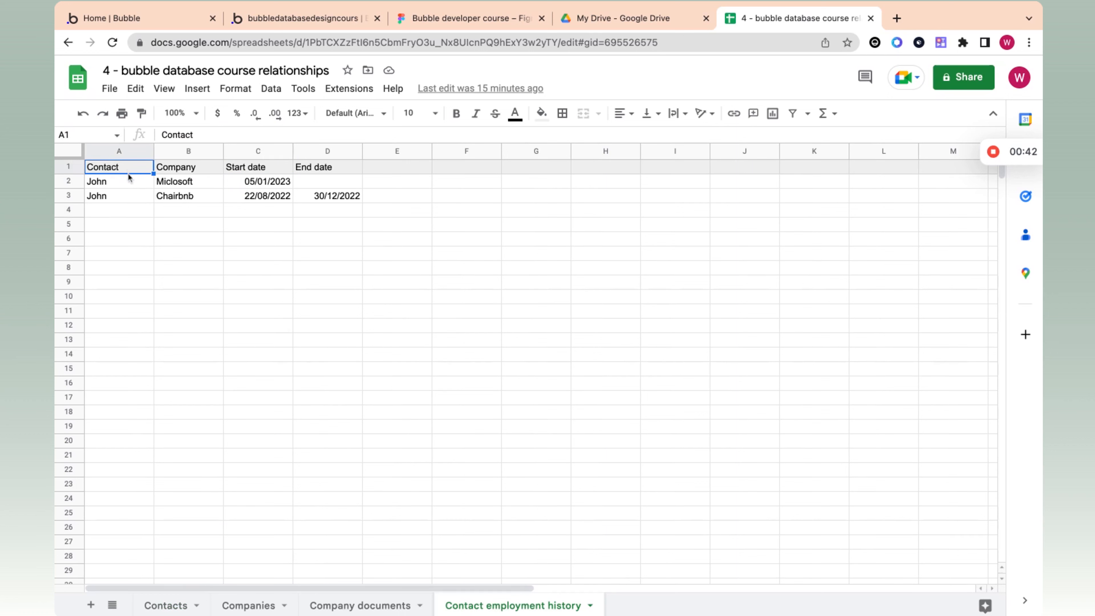
{"action": "left_click", "coordinate": [128, 177]}
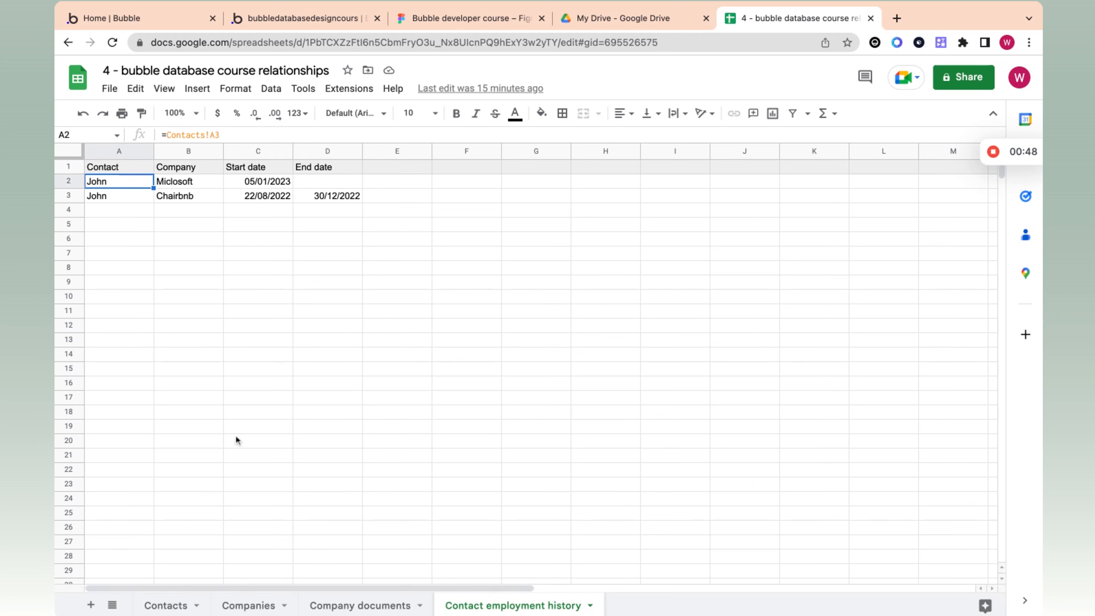
{"action": "left_click", "coordinate": [179, 172]}
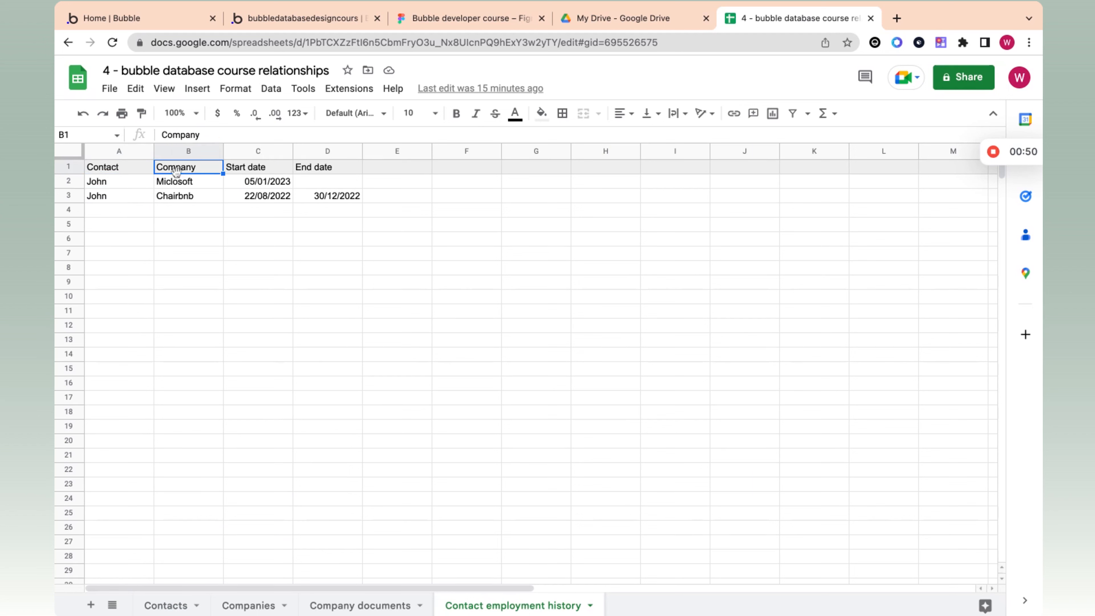
{"action": "left_click", "coordinate": [177, 185]}
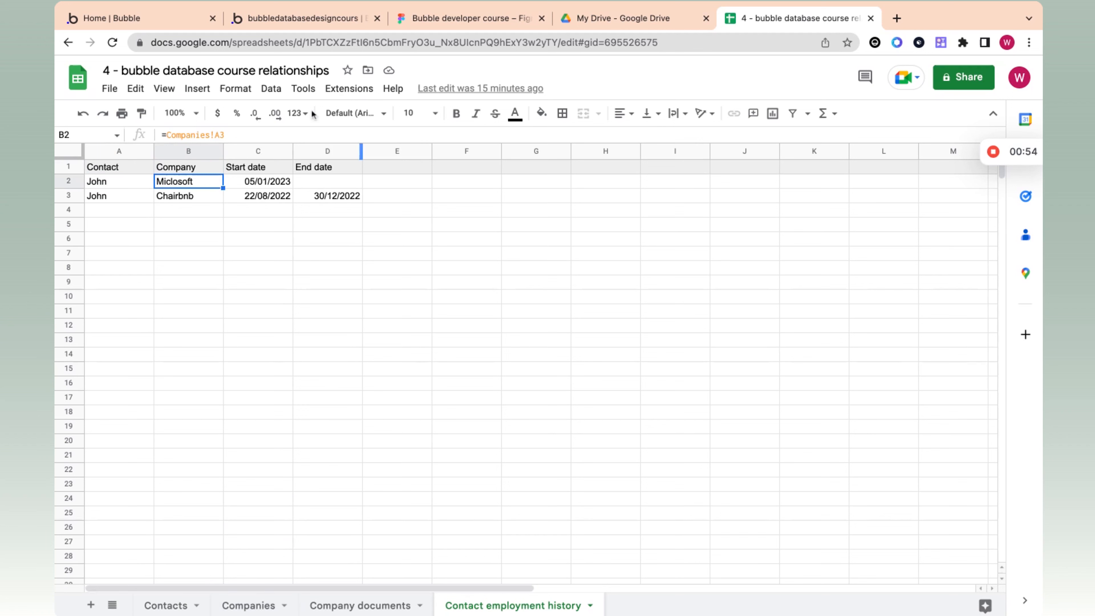
Step: Examine the Start date and End date cells of both employment history rows
{"action": "left_click", "coordinate": [258, 184]}
{"action": "left_click", "coordinate": [333, 183]}
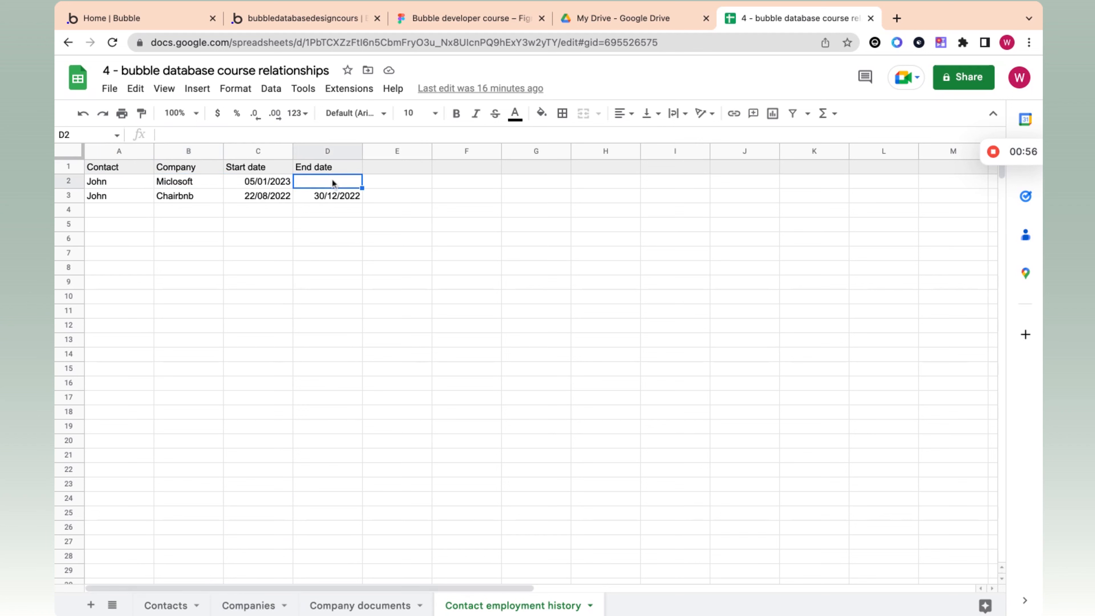
{"action": "left_click", "coordinate": [285, 200]}
{"action": "left_click", "coordinate": [338, 194]}
{"action": "left_click", "coordinate": [272, 195]}
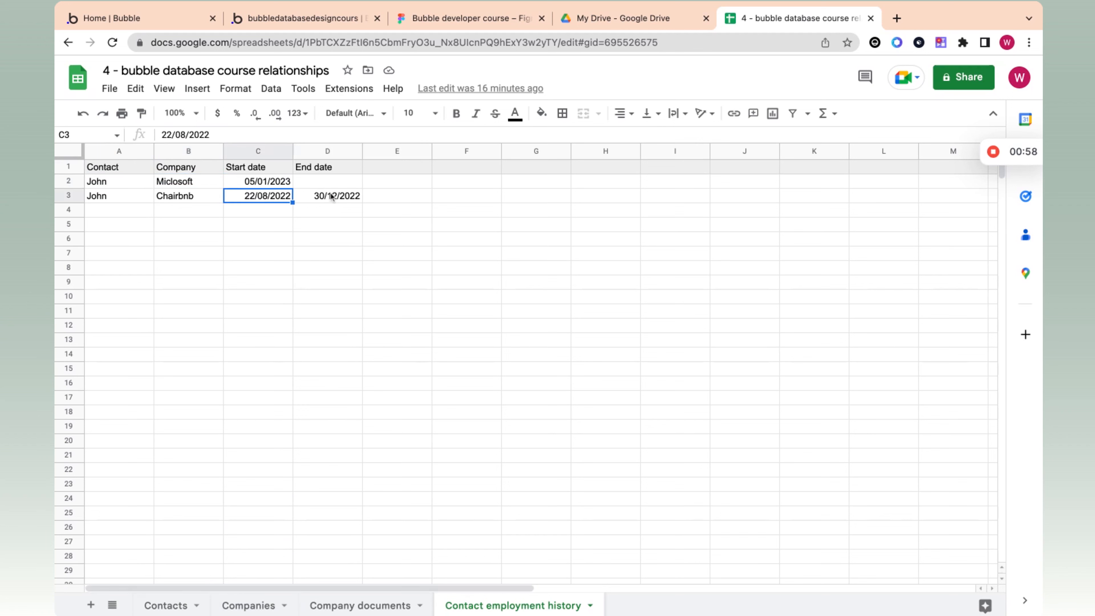
Step: Compare the Contact references in both rows and check the Chairbnb row's Company and End date
{"action": "left_click", "coordinate": [127, 185]}
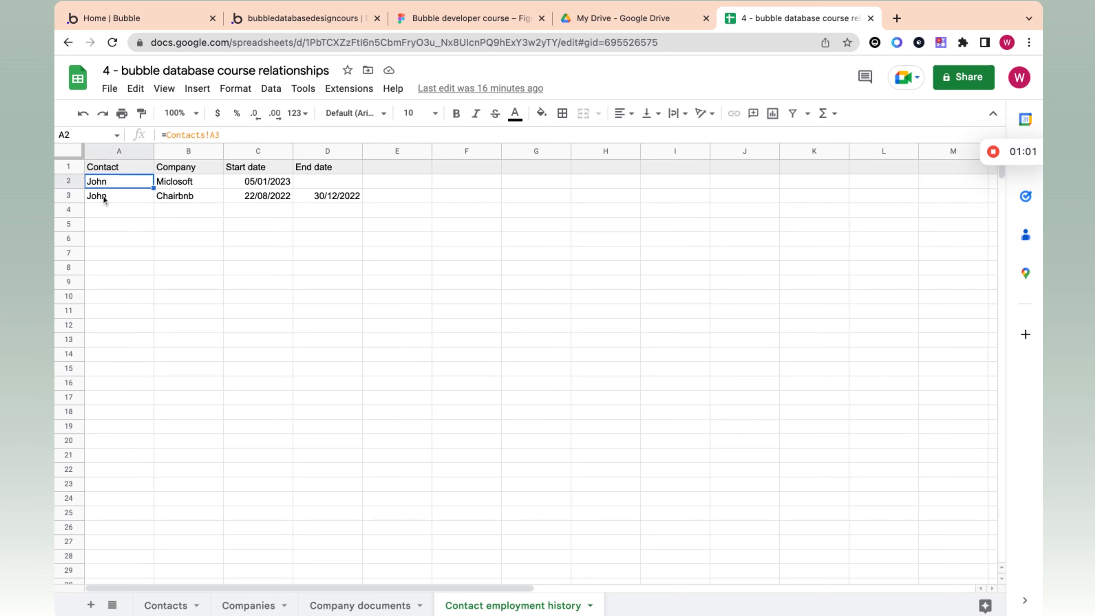
{"action": "left_click", "coordinate": [114, 200]}
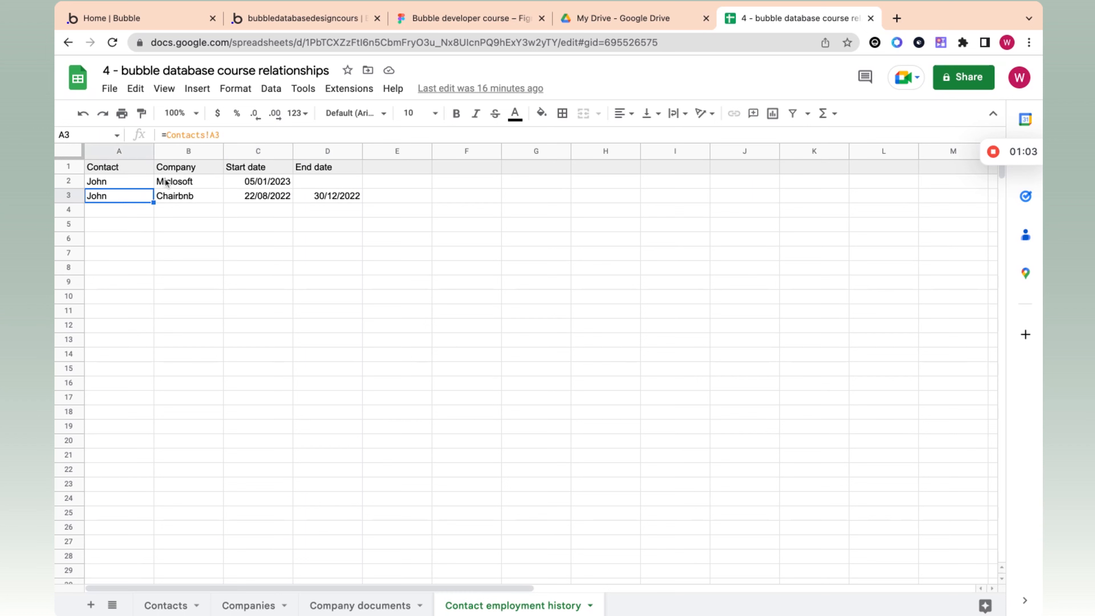
{"action": "left_click", "coordinate": [184, 200]}
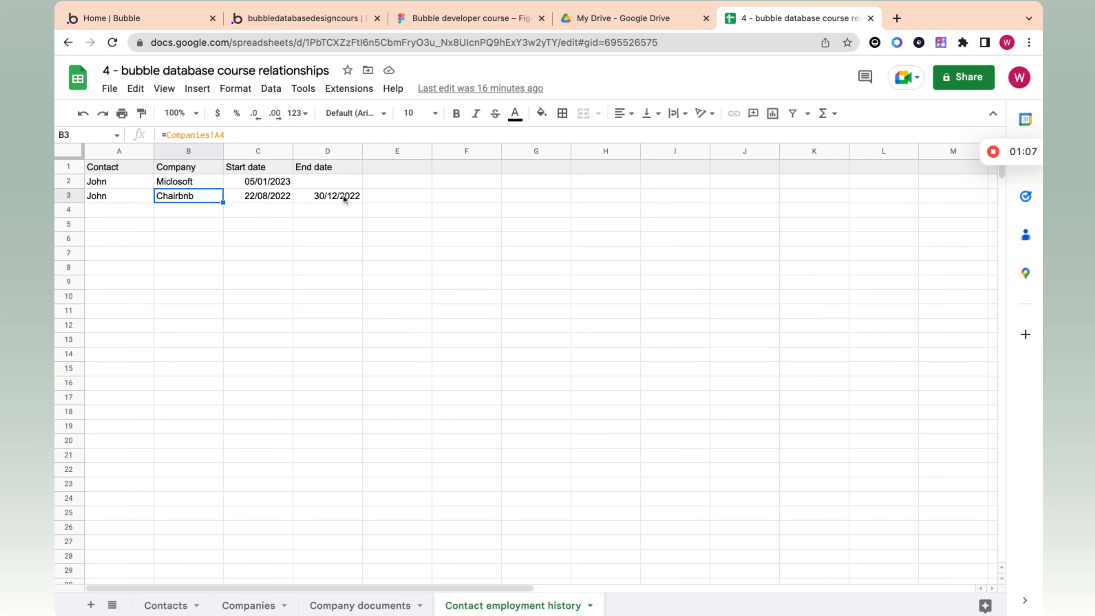
{"action": "left_click", "coordinate": [329, 200]}
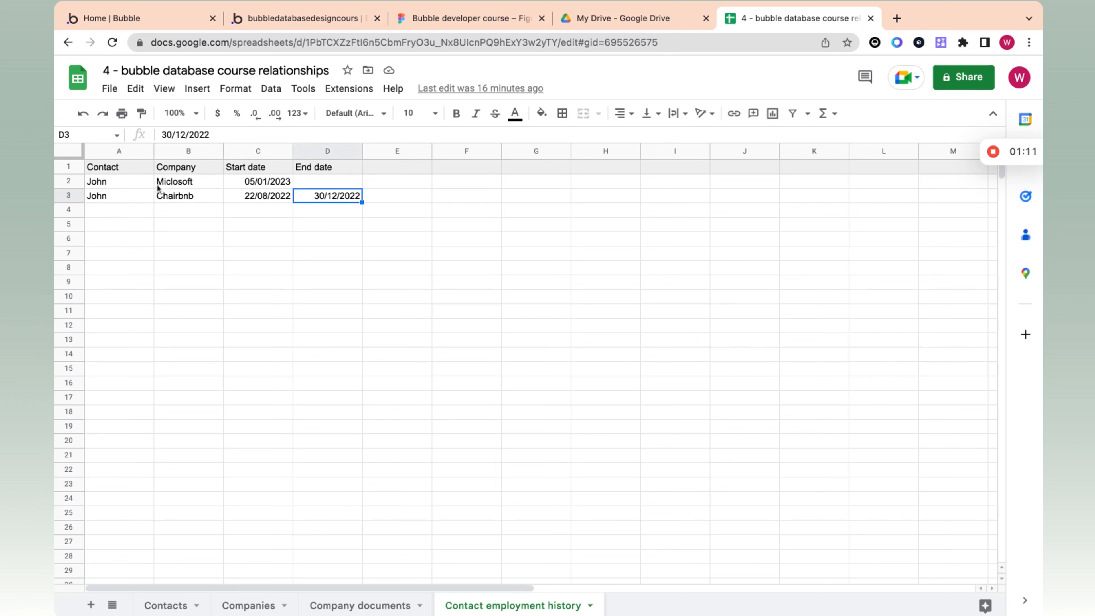
Step: Review the Company, Start date and Contact cells of the Miclosoft employment row
{"action": "left_click", "coordinate": [175, 185]}
{"action": "left_click", "coordinate": [258, 184]}
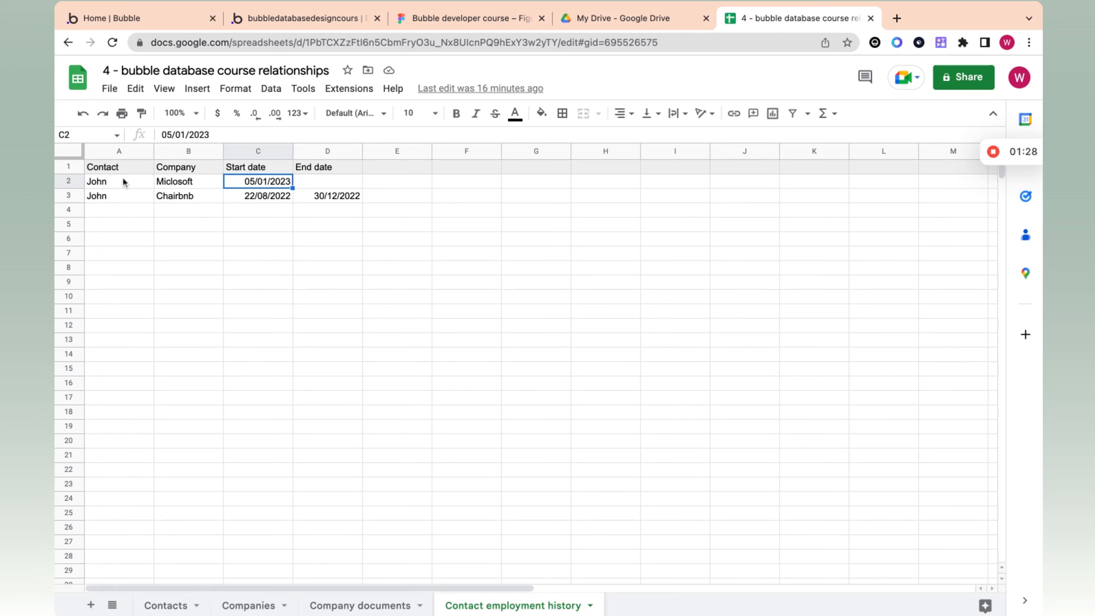
{"action": "left_click", "coordinate": [116, 181]}
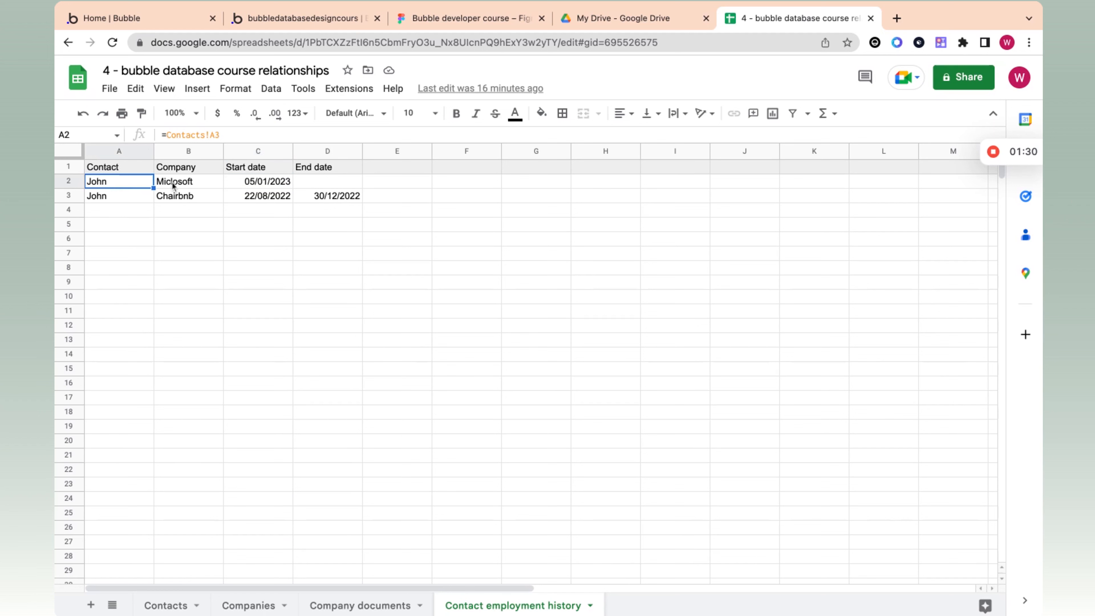
{"action": "left_click", "coordinate": [172, 181]}
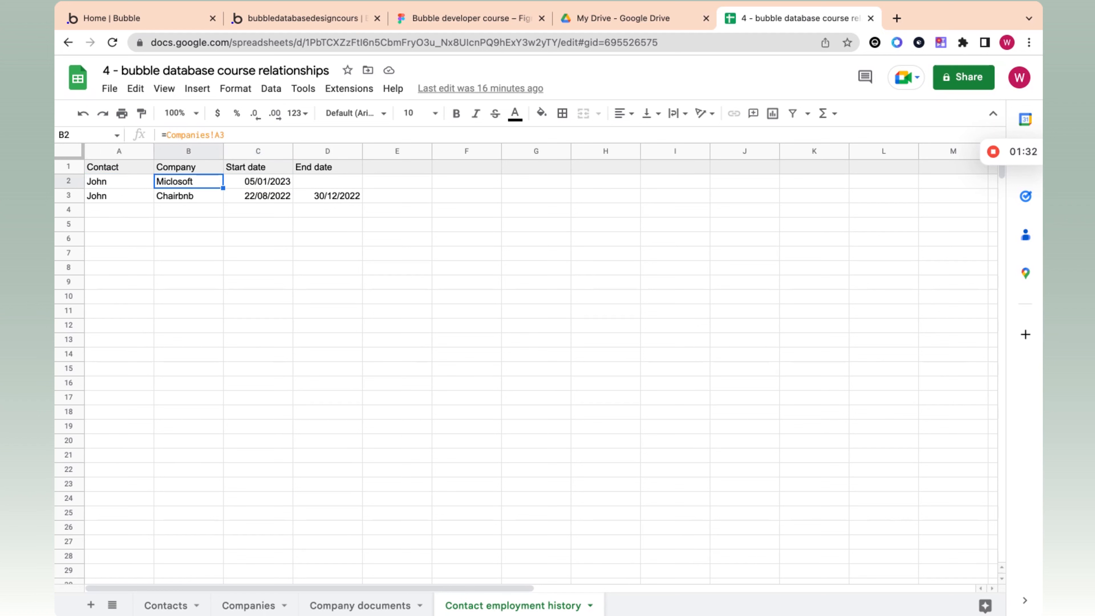
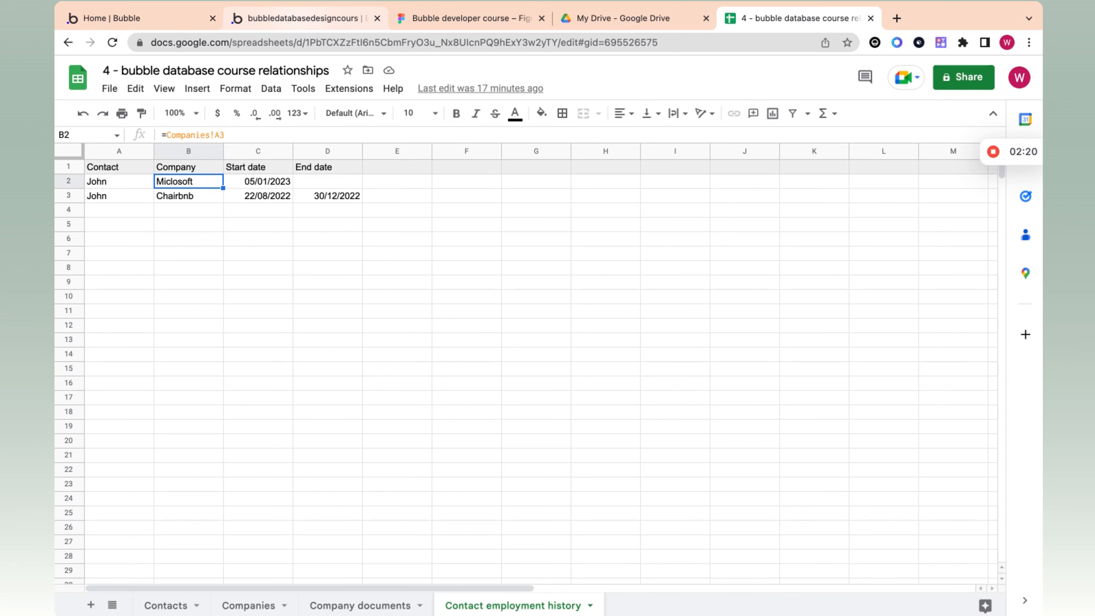
Step: Switch to the Bubble editor and create a new data type named "4 - Contact company history"
{"action": "left_click", "coordinate": [328, 18]}
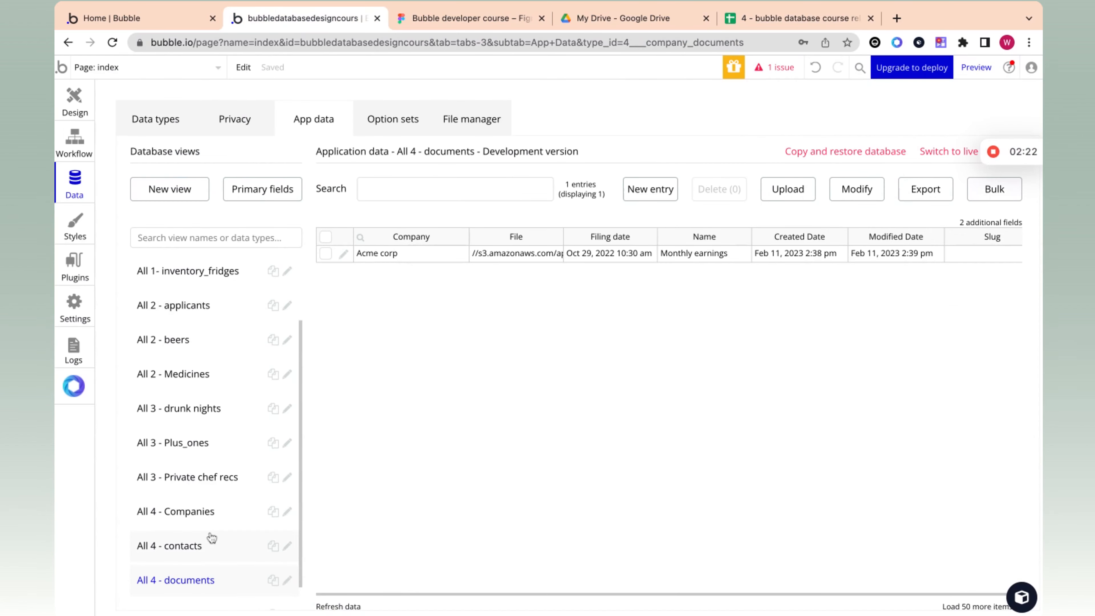
{"action": "scroll", "coordinate": [211, 537], "scroll_direction": "down", "scroll_amount": 1}
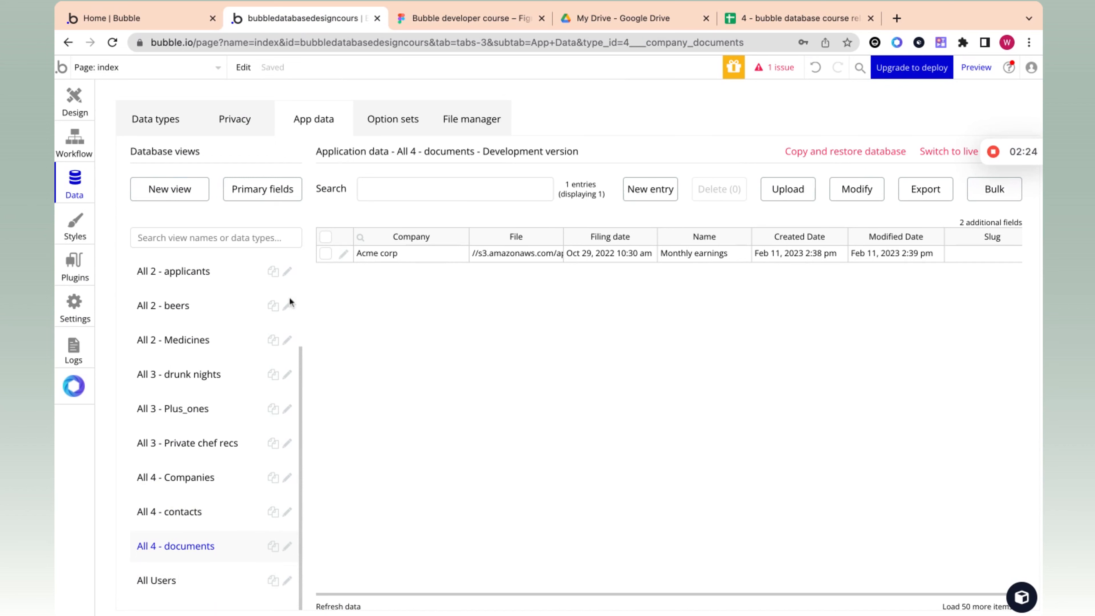
{"action": "left_click", "coordinate": [164, 133]}
{"action": "left_click", "coordinate": [283, 575]}
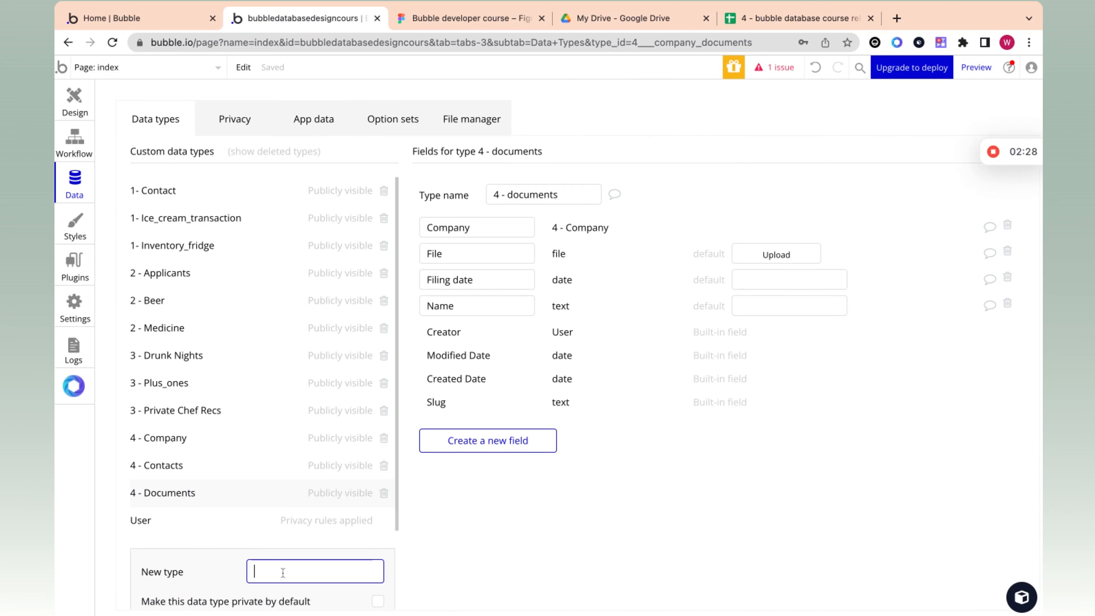
{"action": "scroll", "coordinate": [282, 531], "scroll_direction": "down", "scroll_amount": 2}
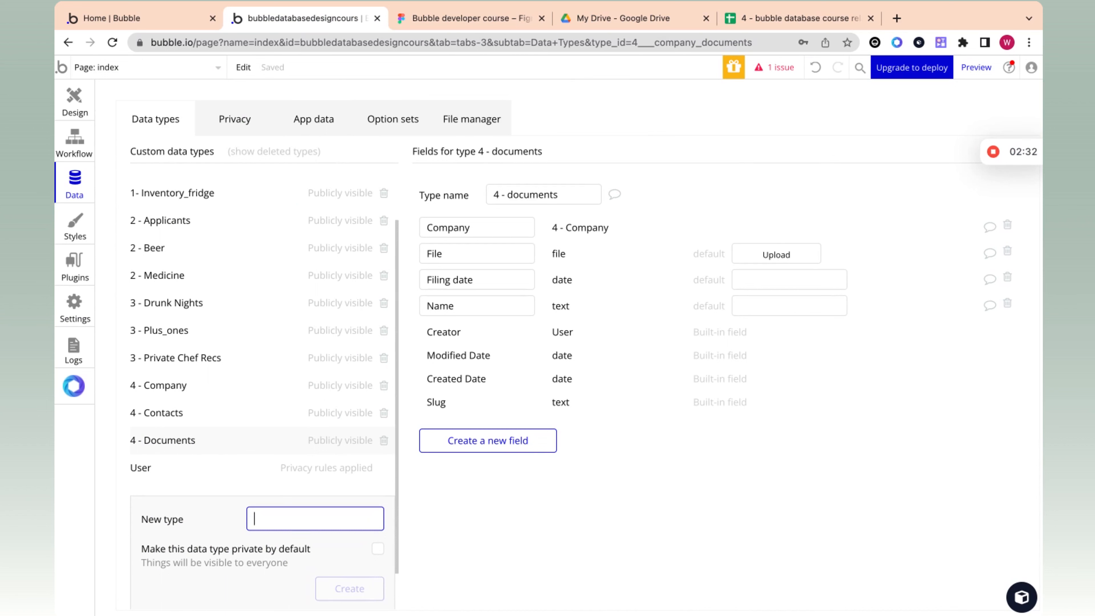
{"action": "type", "text": "4"}
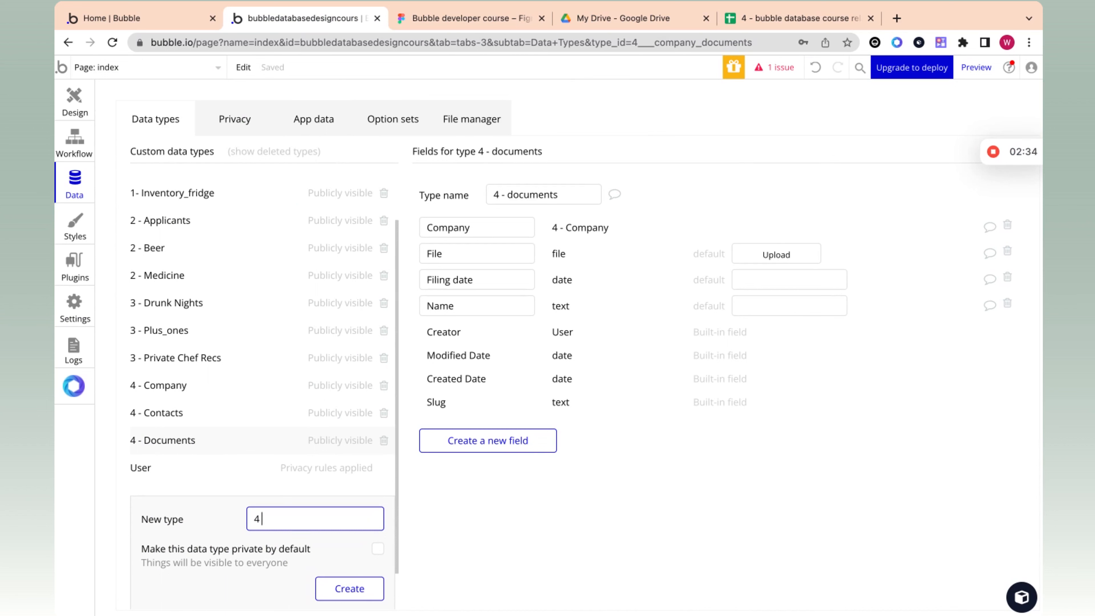
{"action": "type", "text": " - Contact company history"}
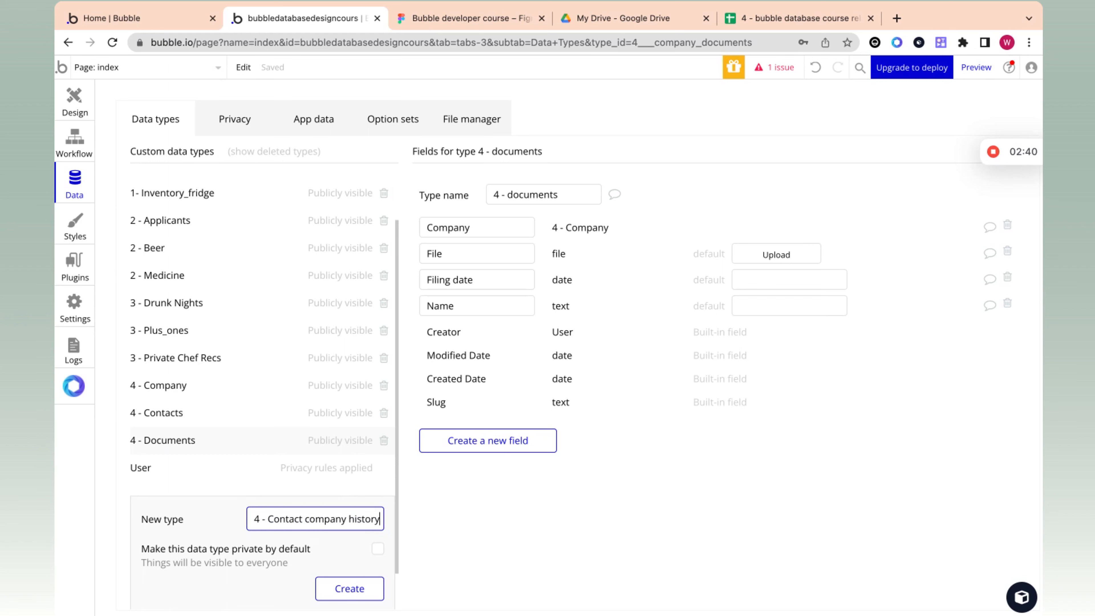
{"action": "left_click", "coordinate": [347, 593]}
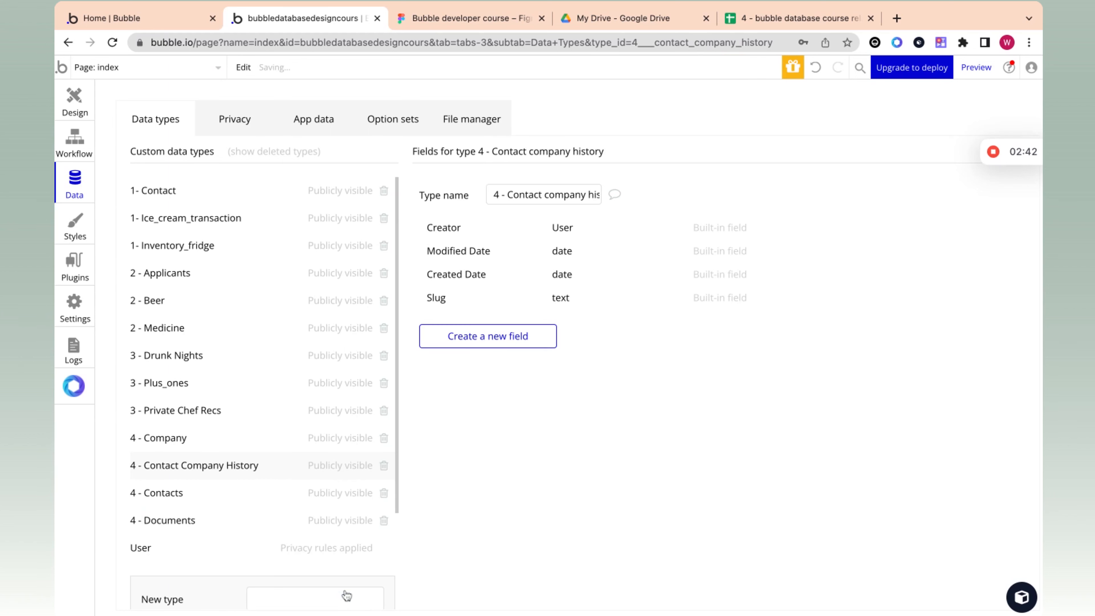
Step: Check the employment history sheet's Contact and Company headers, and add a Contact field of type "4 - contacts" to the new data type in Bubble
{"action": "left_click", "coordinate": [494, 335]}
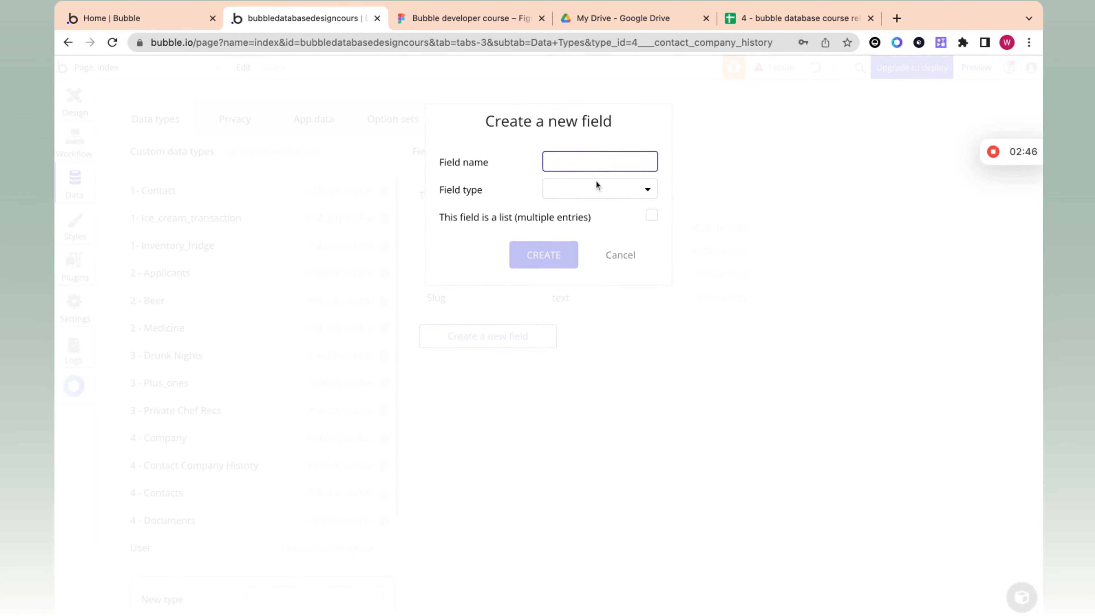
{"action": "left_click", "coordinate": [750, 19]}
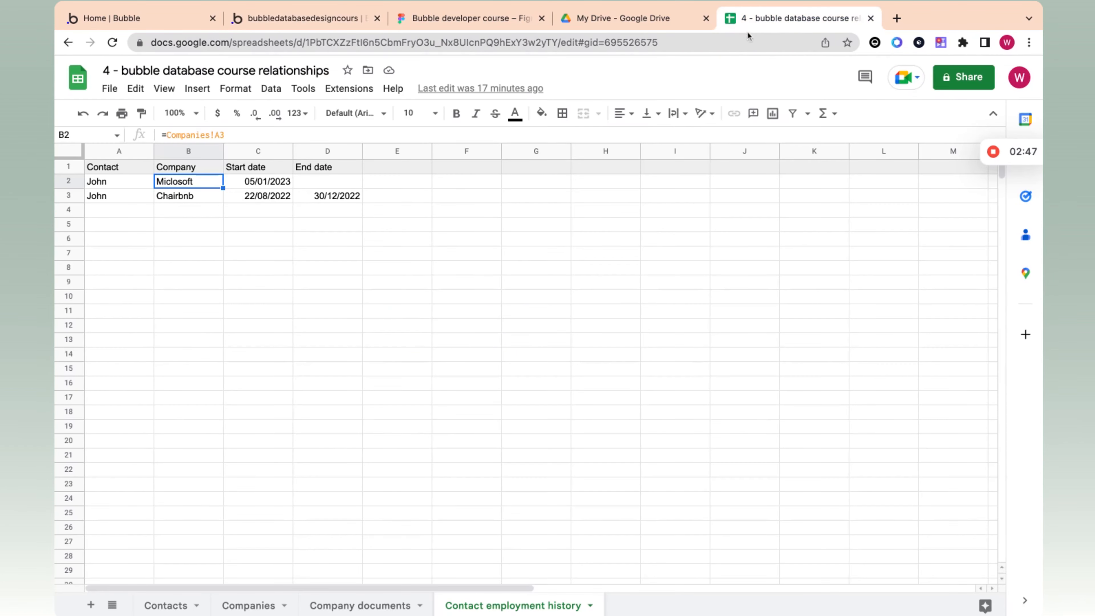
{"action": "left_click", "coordinate": [103, 172]}
{"action": "left_click", "coordinate": [170, 172]}
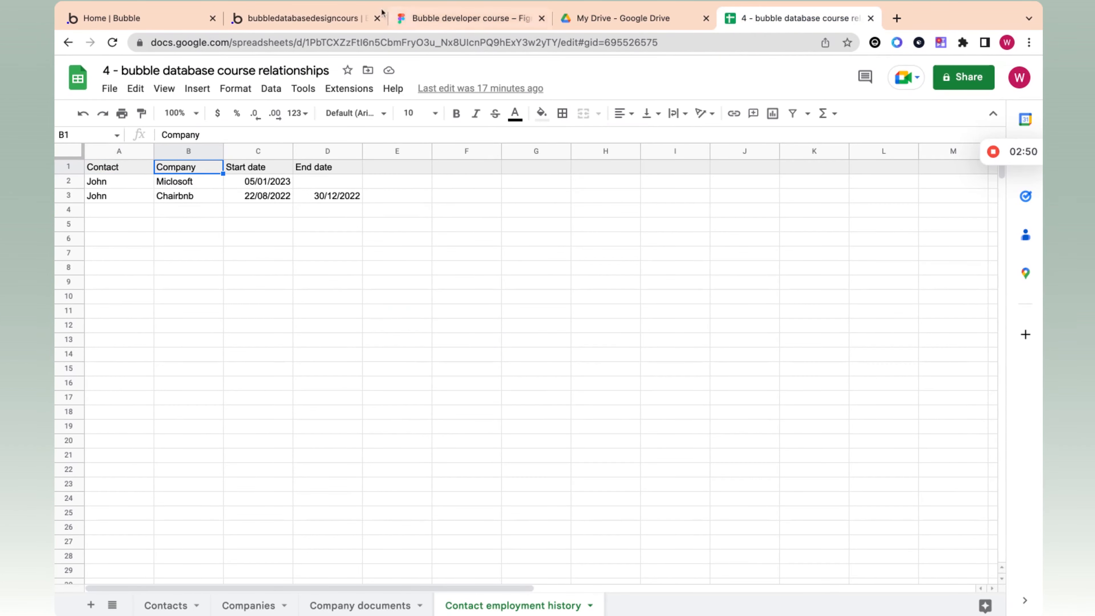
{"action": "left_click", "coordinate": [344, 20]}
{"action": "left_click", "coordinate": [557, 160]}
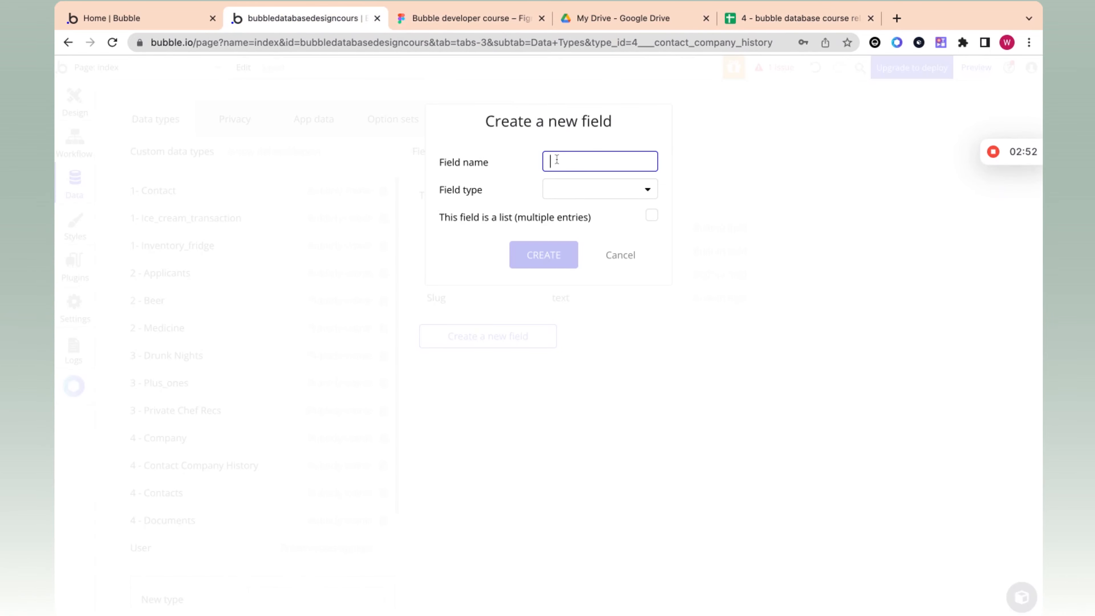
{"action": "type", "text": "Contact"}
{"action": "left_click", "coordinate": [579, 195]}
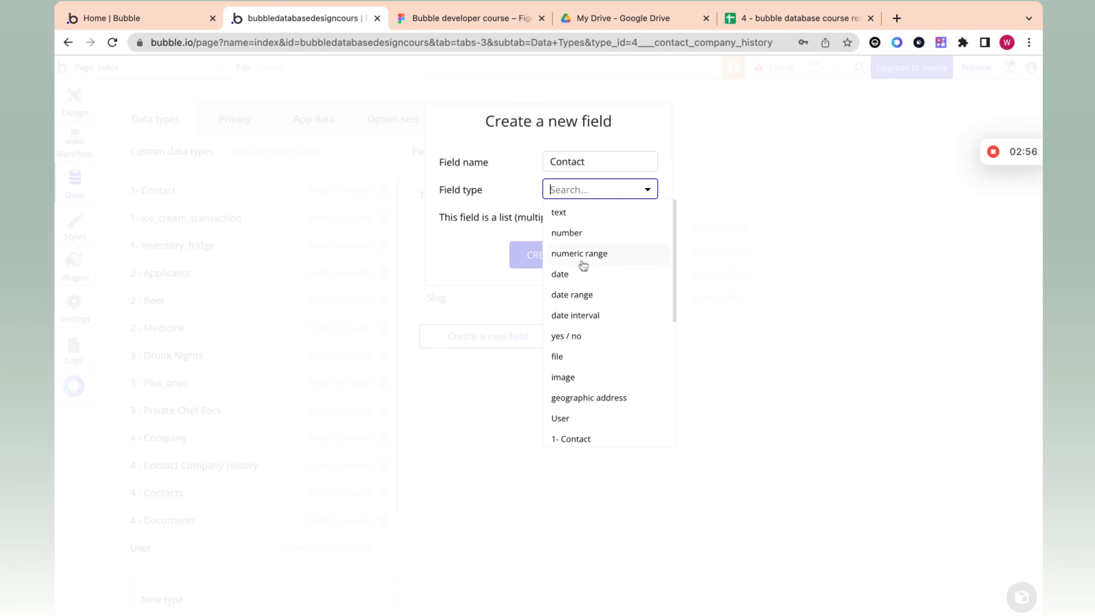
{"action": "scroll", "coordinate": [587, 285], "scroll_direction": "down", "scroll_amount": 5}
{"action": "scroll", "coordinate": [606, 364], "scroll_direction": "down", "scroll_amount": 2}
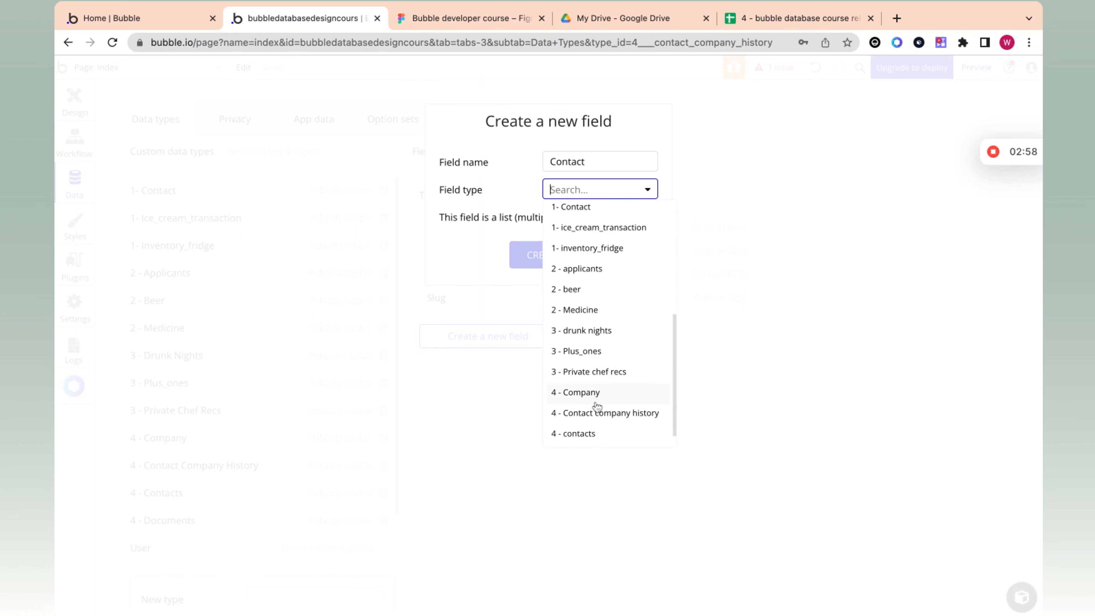
{"action": "left_click", "coordinate": [581, 419]}
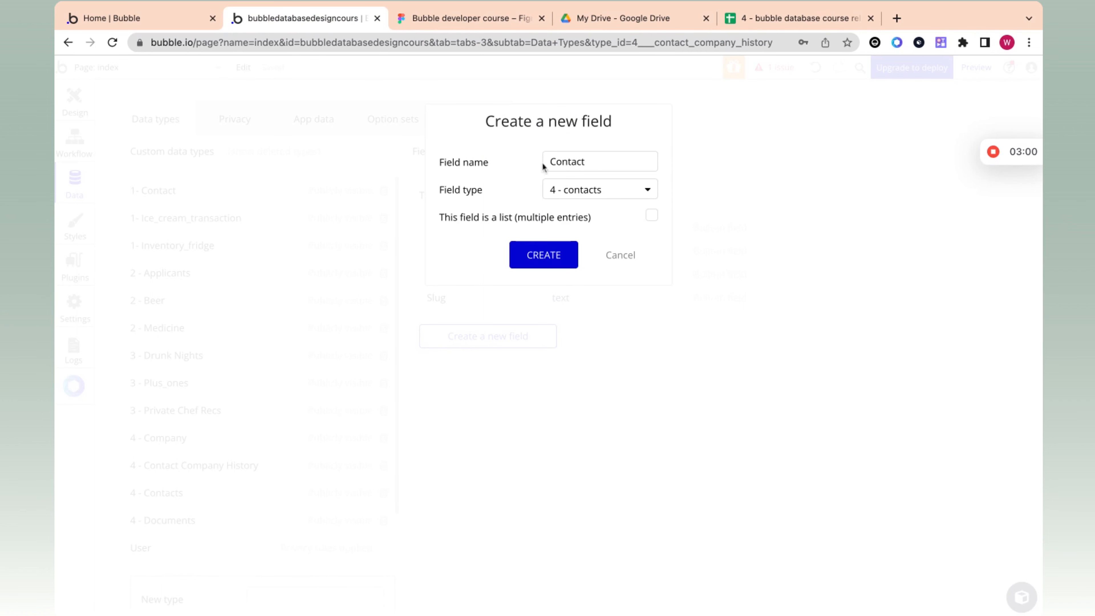
{"action": "left_click", "coordinate": [540, 255]}
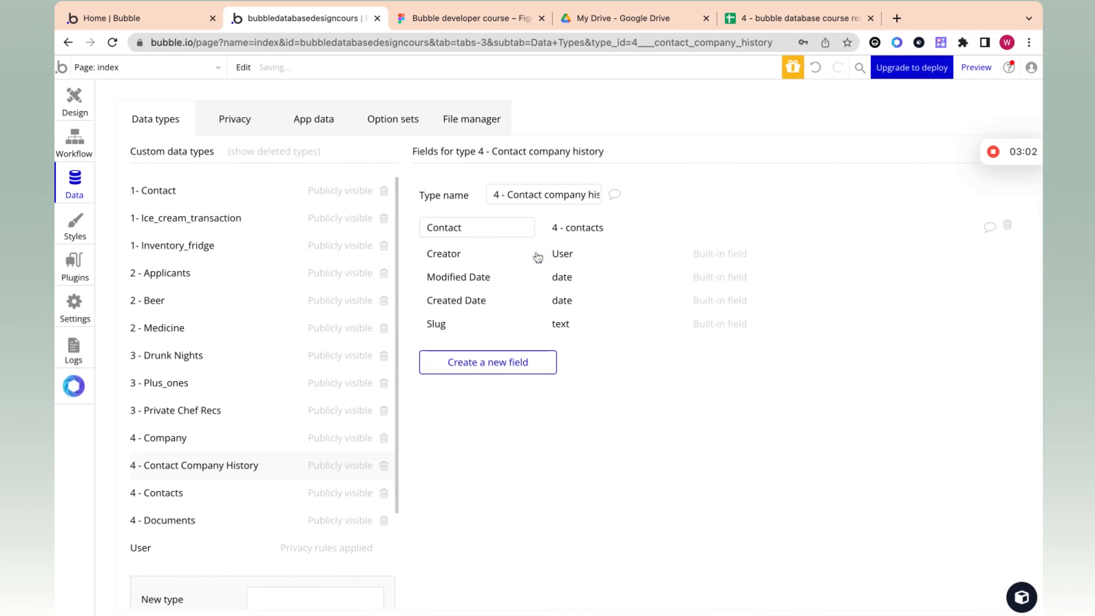
Step: Add a Company field of type "4 - Company" to the Contact company history data type
{"action": "left_click", "coordinate": [501, 364]}
{"action": "type", "text": "C"}
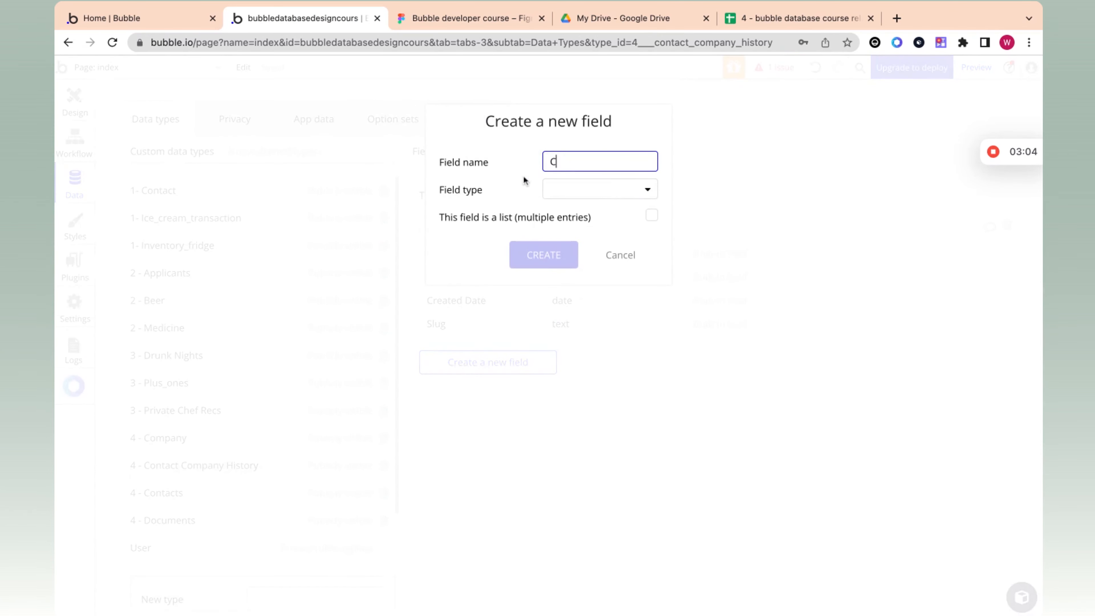
{"action": "type", "text": "ompany"}
{"action": "left_click", "coordinate": [579, 196]}
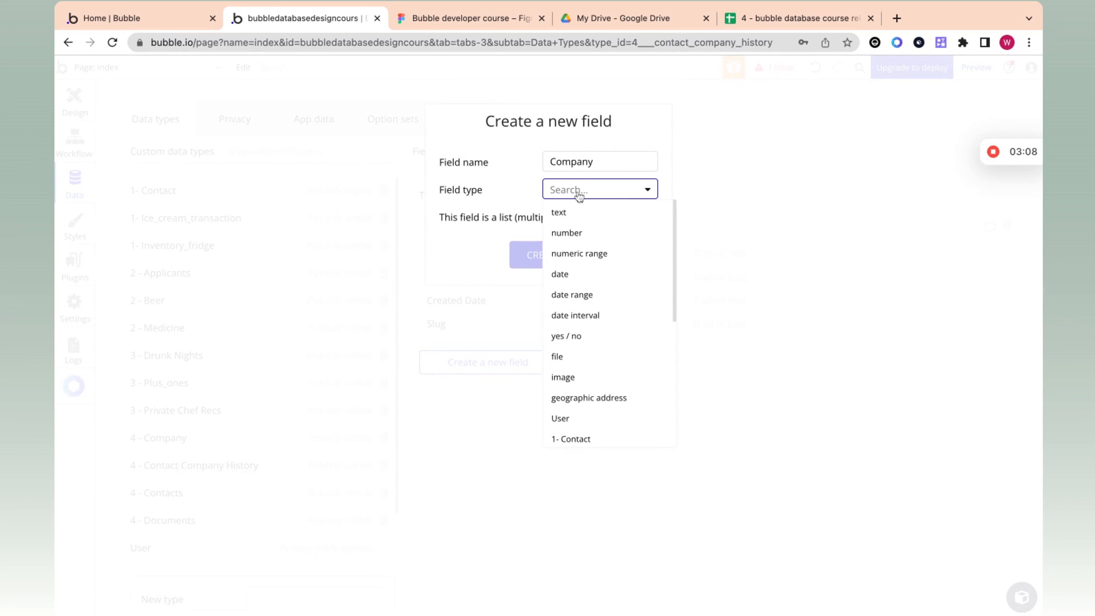
{"action": "type", "text": "com"}
{"action": "key", "text": "BackSpace"}
{"action": "key", "text": "BackSpace"}
{"action": "key", "text": "BackSpace"}
{"action": "key", "text": "BackSpace"}
{"action": "left_click", "coordinate": [580, 190]}
{"action": "scroll", "coordinate": [581, 362], "scroll_direction": "down", "scroll_amount": 6}
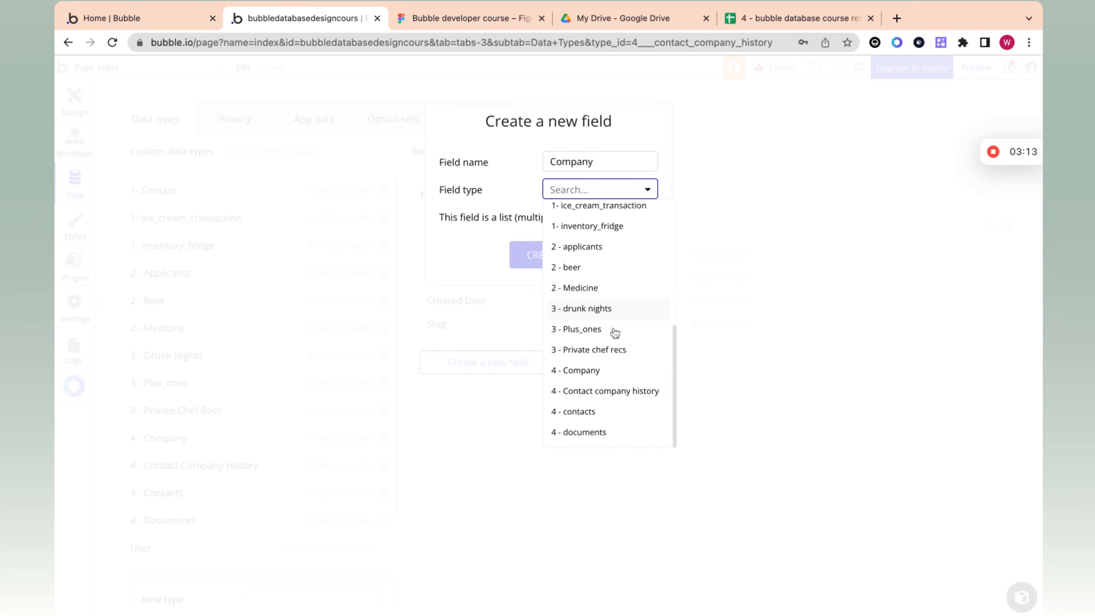
{"action": "left_click", "coordinate": [604, 370]}
{"action": "left_click", "coordinate": [543, 254]}
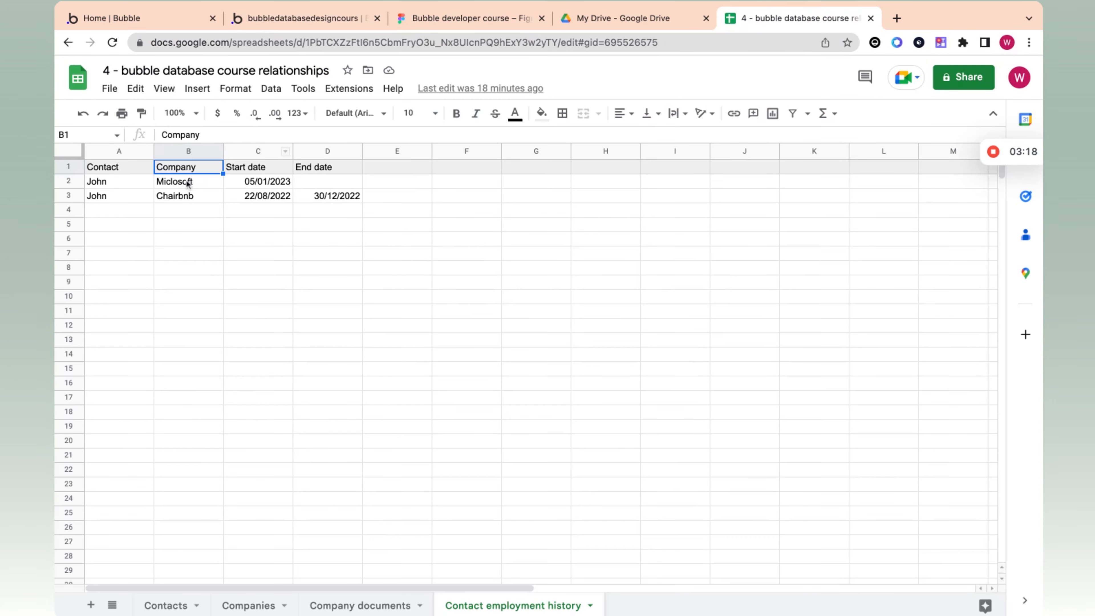
Step: Recheck the Contact and Company headers in the Contact employment history sheet, and return to the Bubble editor
{"action": "left_click", "coordinate": [121, 169]}
{"action": "left_click", "coordinate": [179, 169]}
{"action": "left_click", "coordinate": [295, 19]}
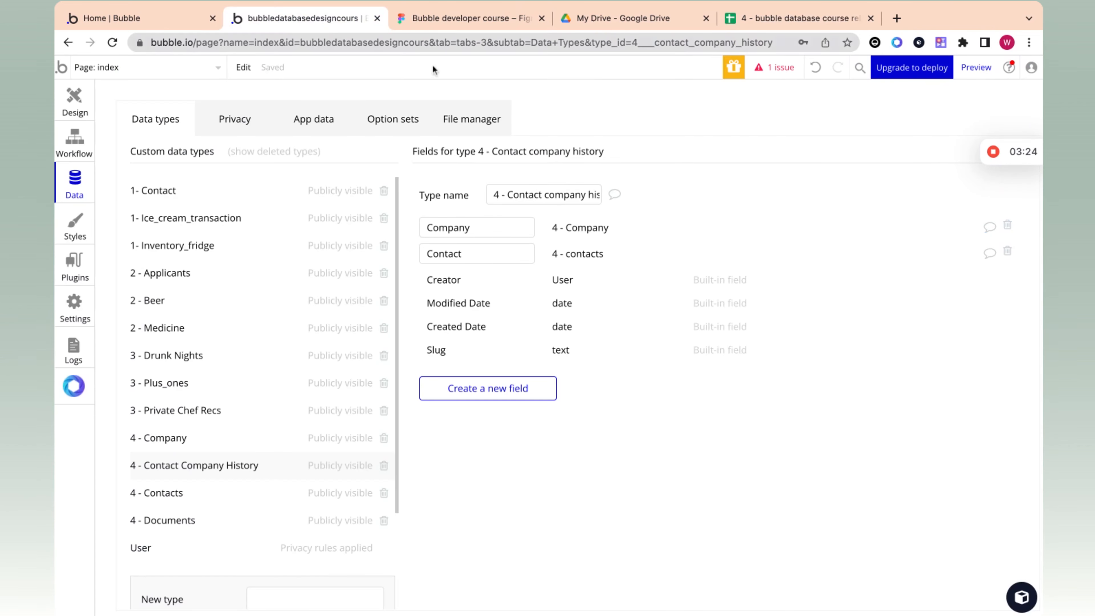
Step: Add a "Start date" field of type date to the Contact company history data type
{"action": "left_click", "coordinate": [513, 388]}
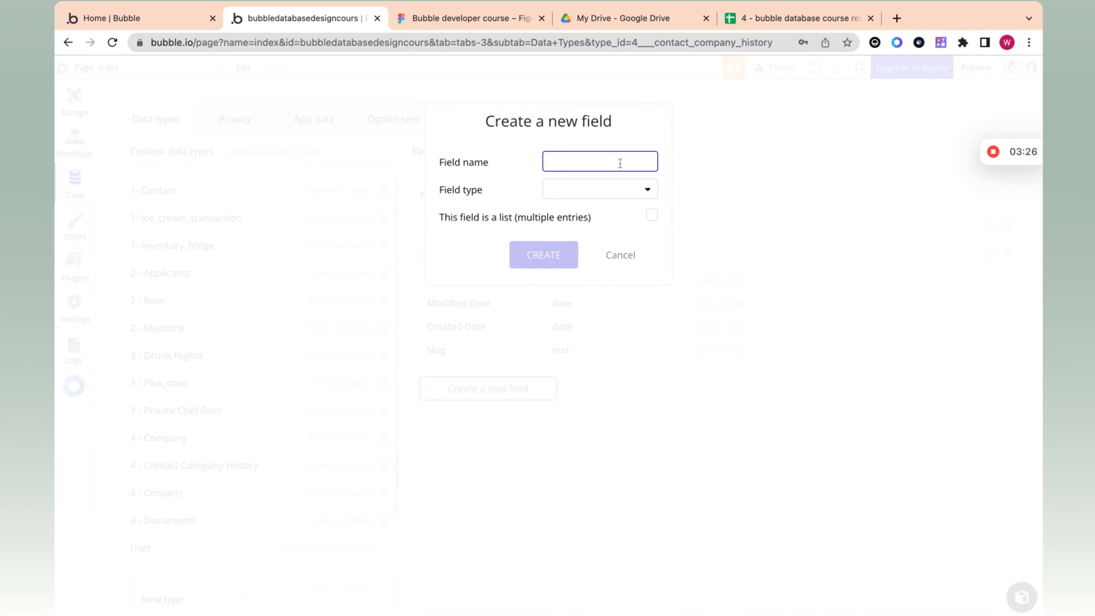
{"action": "type", "text": "Start dt"}
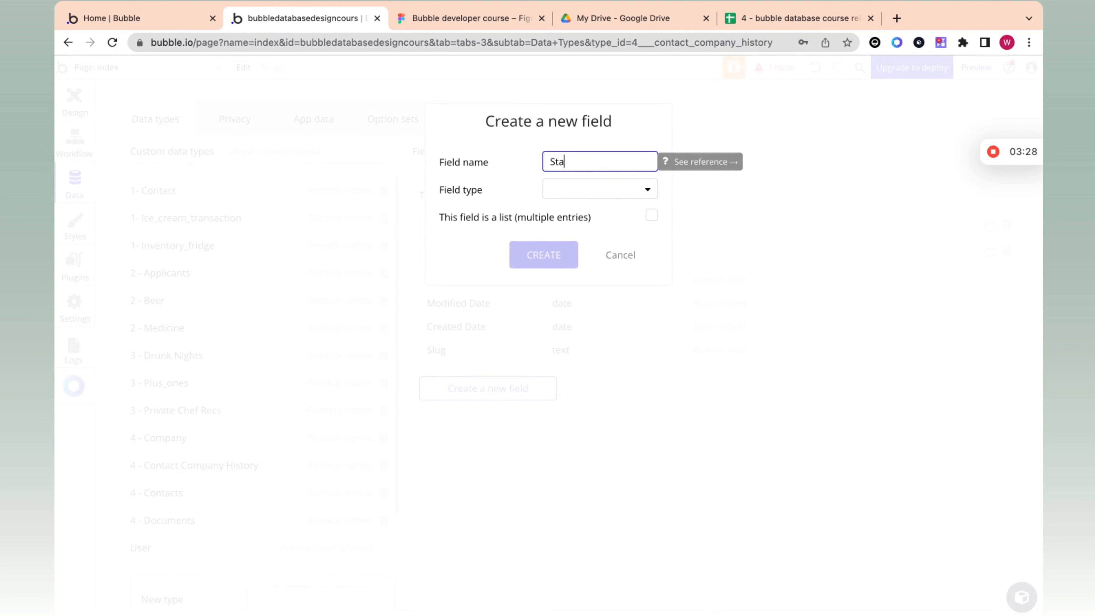
{"action": "key", "text": "BackSpace"}
{"action": "type", "text": "ate"}
{"action": "left_click", "coordinate": [591, 187]}
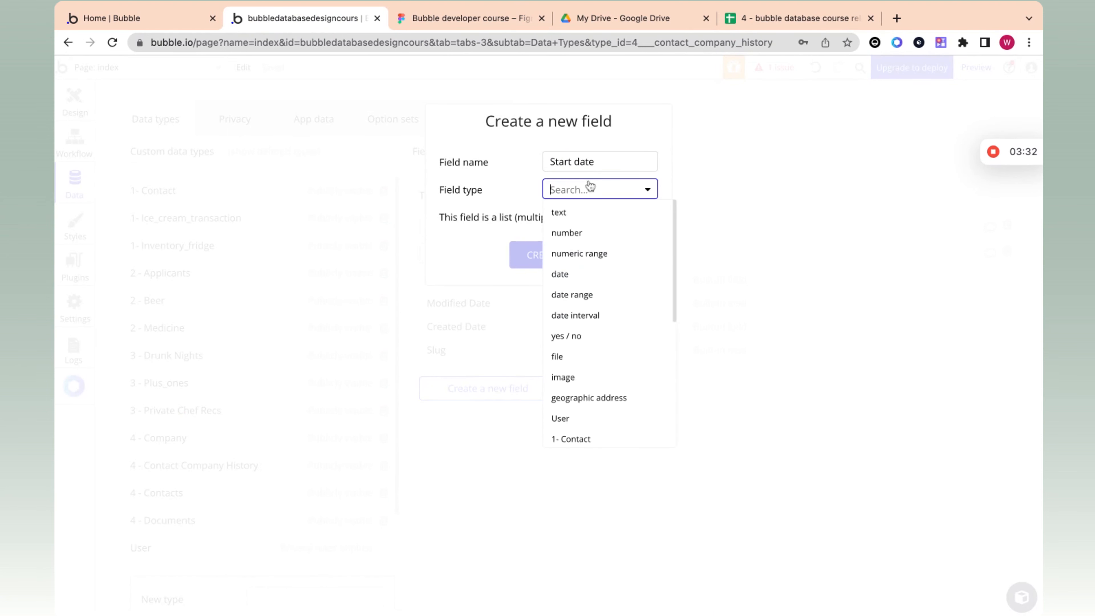
{"action": "left_click", "coordinate": [565, 276]}
{"action": "left_click", "coordinate": [548, 261]}
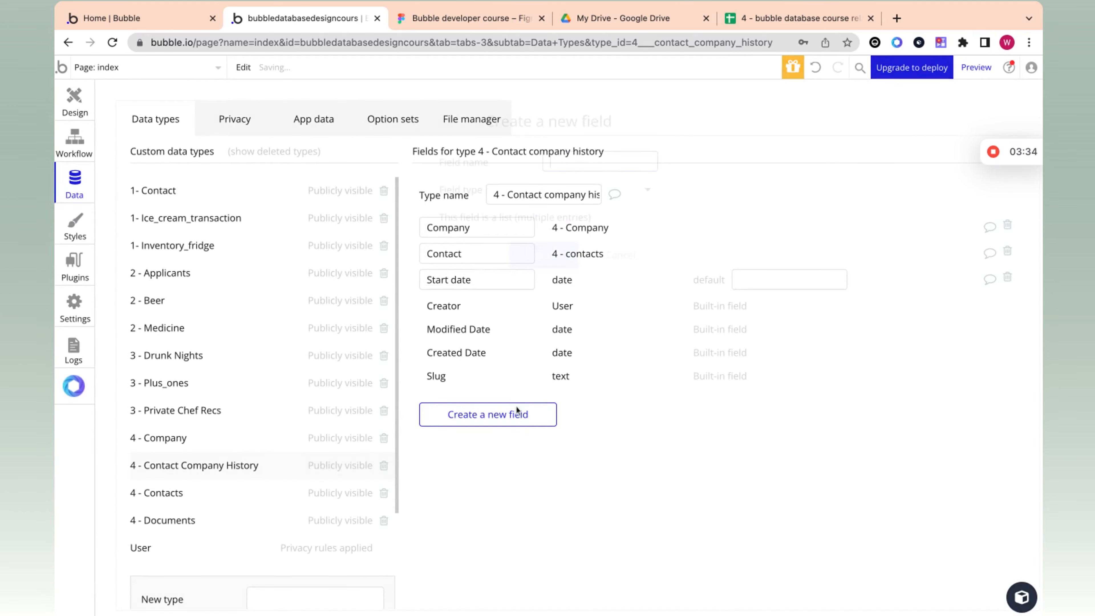
Step: Add an "End date" field of type date to the Contact company history data type
{"action": "left_click", "coordinate": [508, 418]}
{"action": "type", "text": "End date"}
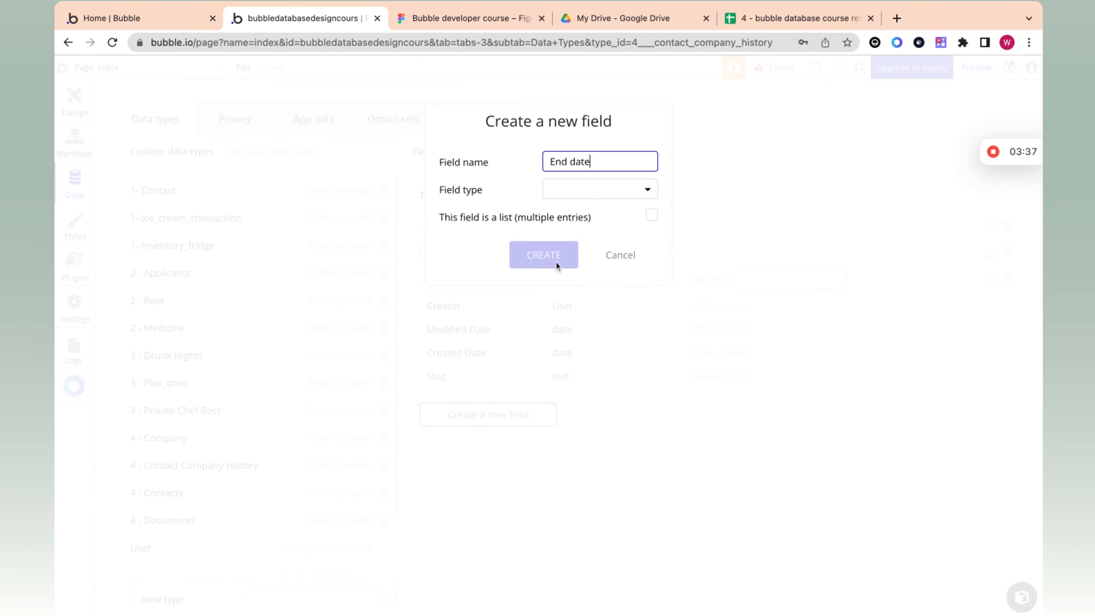
{"action": "left_click", "coordinate": [596, 190]}
{"action": "type", "text": "date"}
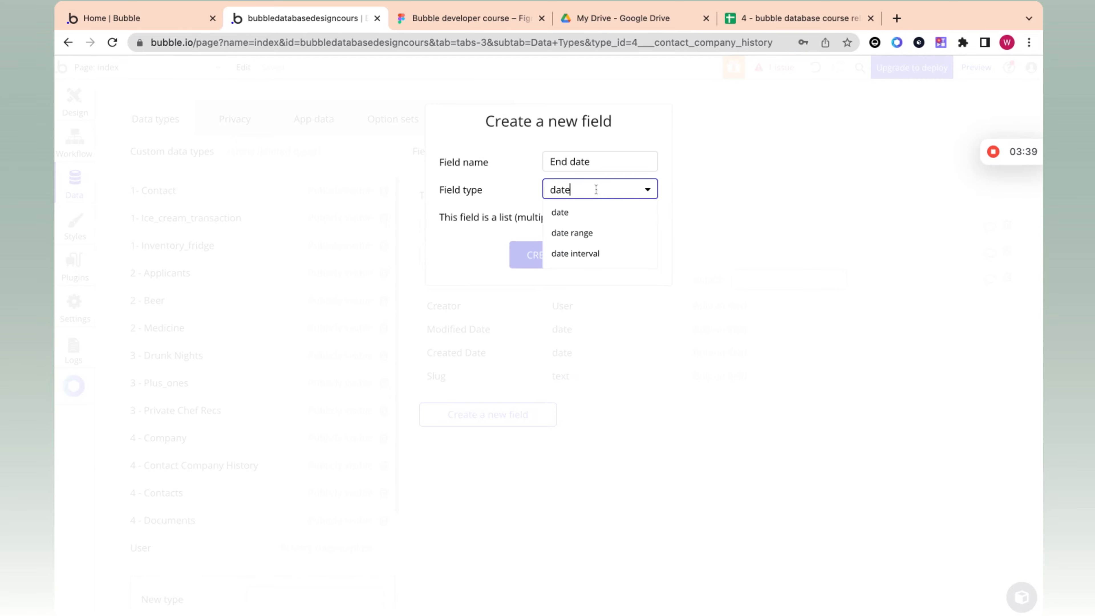
{"action": "left_click", "coordinate": [586, 214]}
{"action": "left_click", "coordinate": [560, 253]}
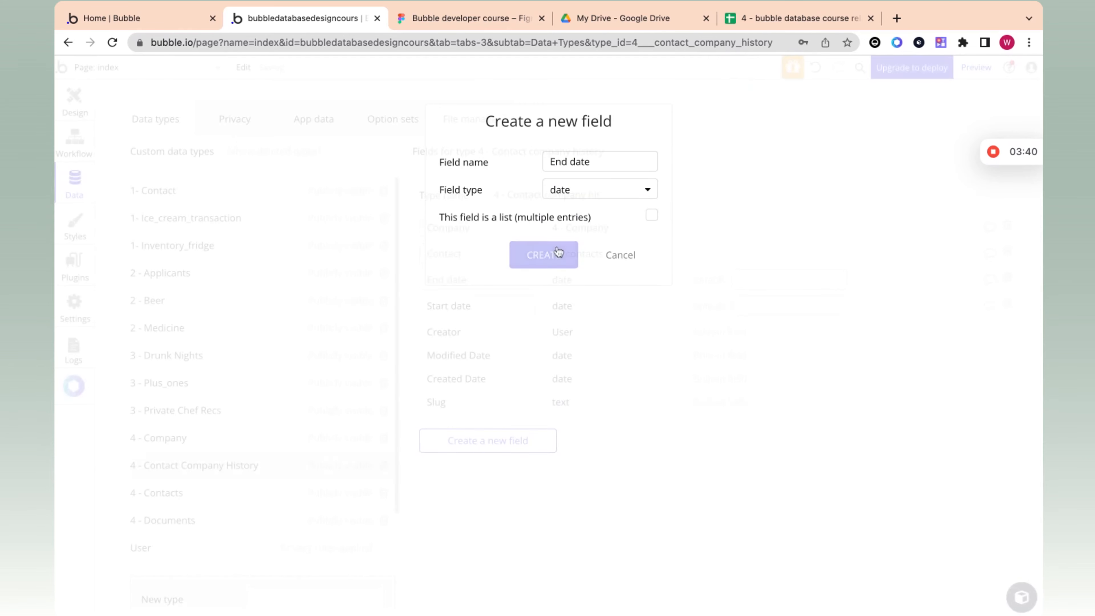
Step: Review the Company, Contact, End date and Start date fields of the Contact company history data type
{"action": "left_click", "coordinate": [513, 231]}
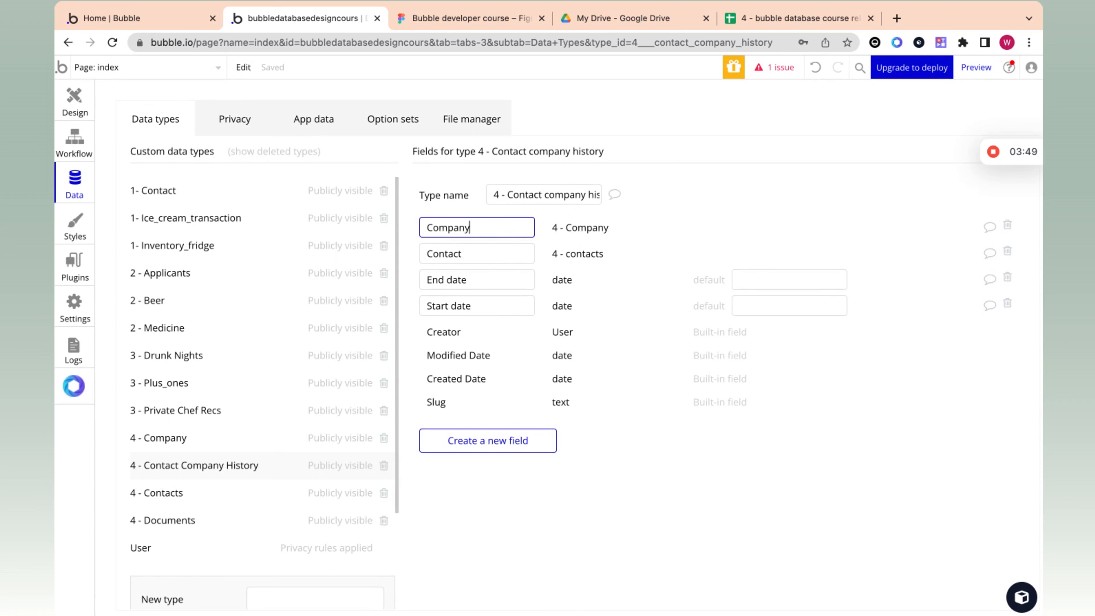
{"action": "left_click", "coordinate": [506, 253]}
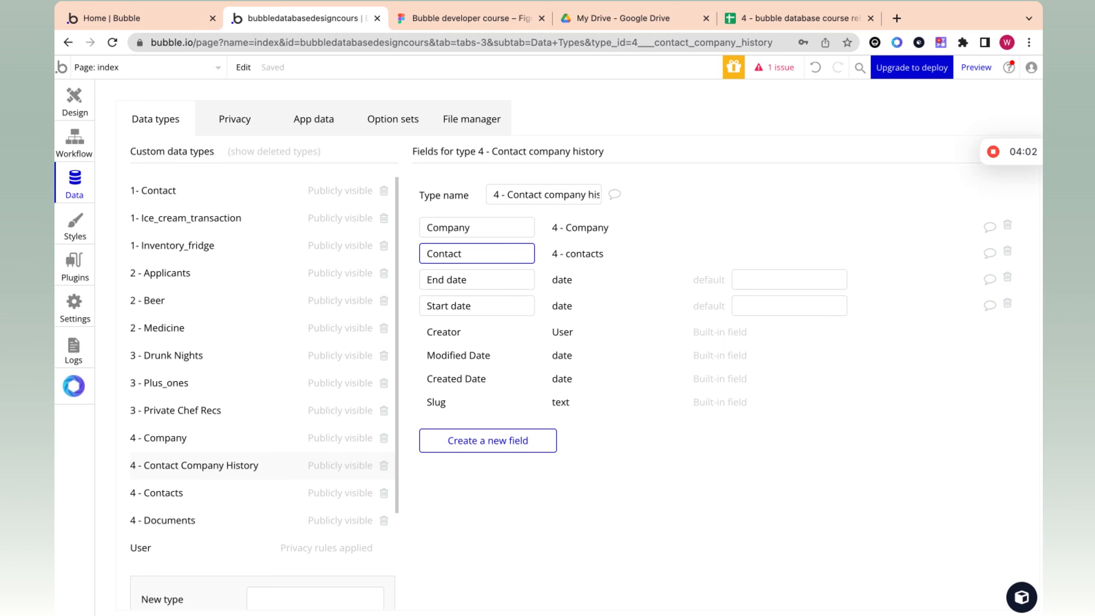
{"action": "left_click", "coordinate": [519, 288]}
{"action": "left_click", "coordinate": [517, 302]}
{"action": "left_click", "coordinate": [524, 281]}
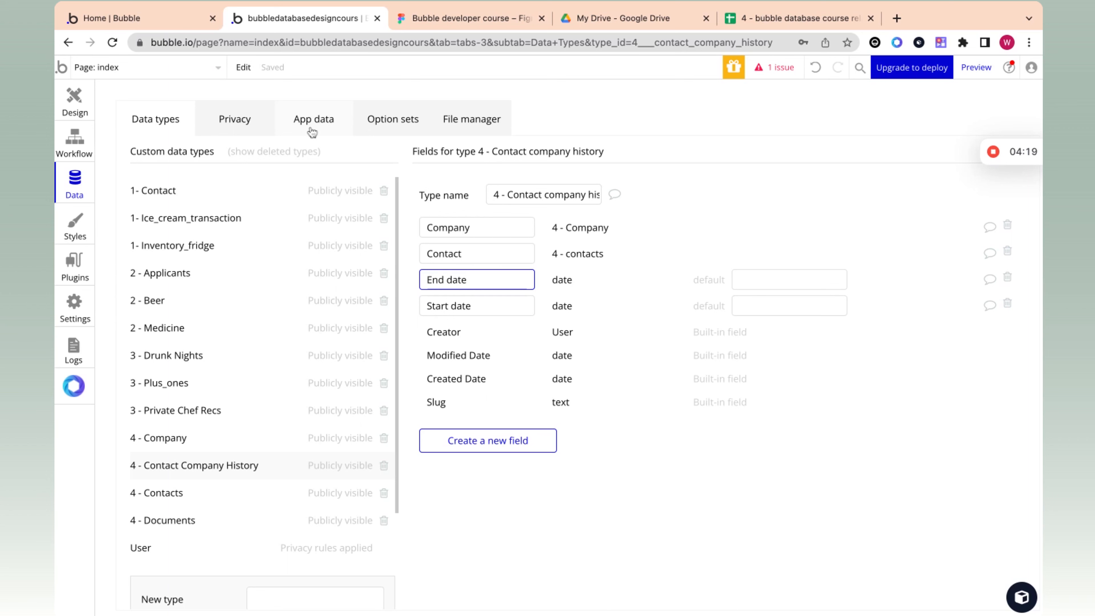
{"action": "left_click", "coordinate": [561, 228]}
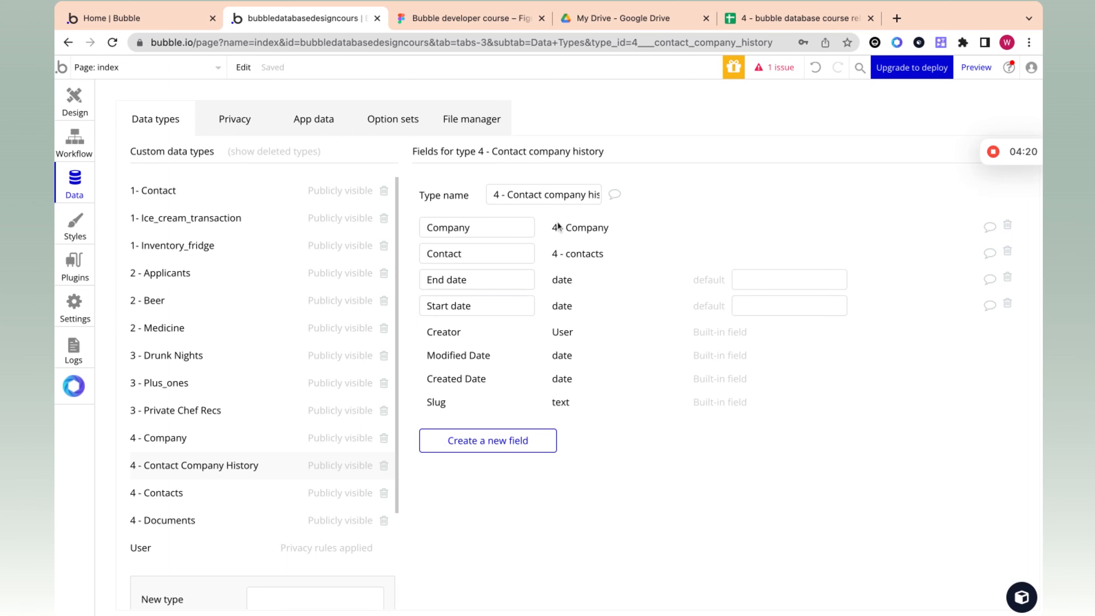
Step: Start a new Contact company history entry in the app data and set its Company to Acme corp
{"action": "left_click", "coordinate": [327, 131]}
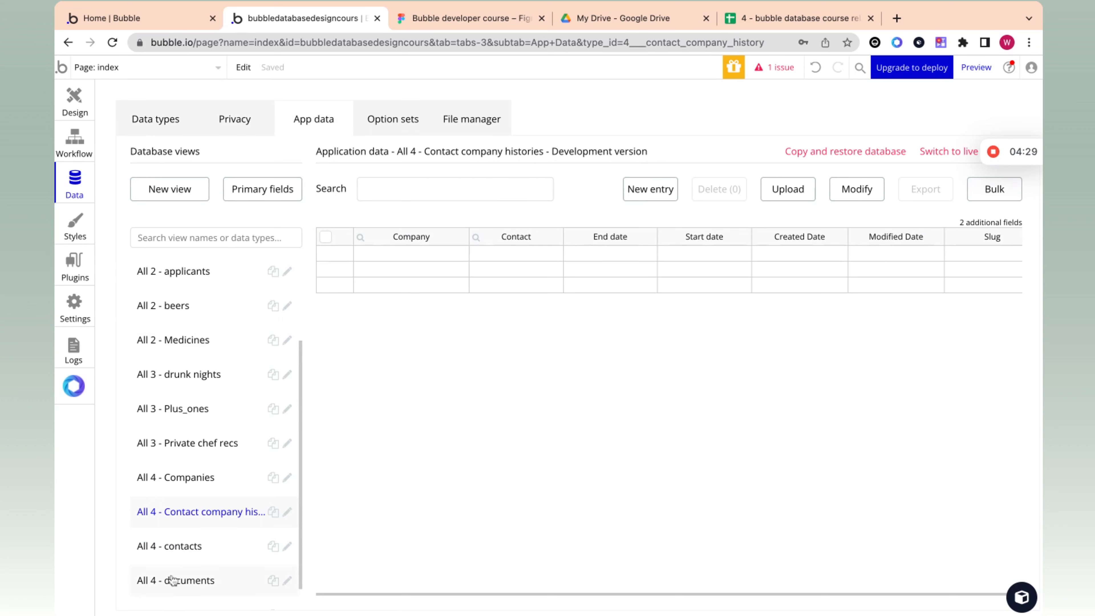
{"action": "left_click", "coordinate": [654, 195]}
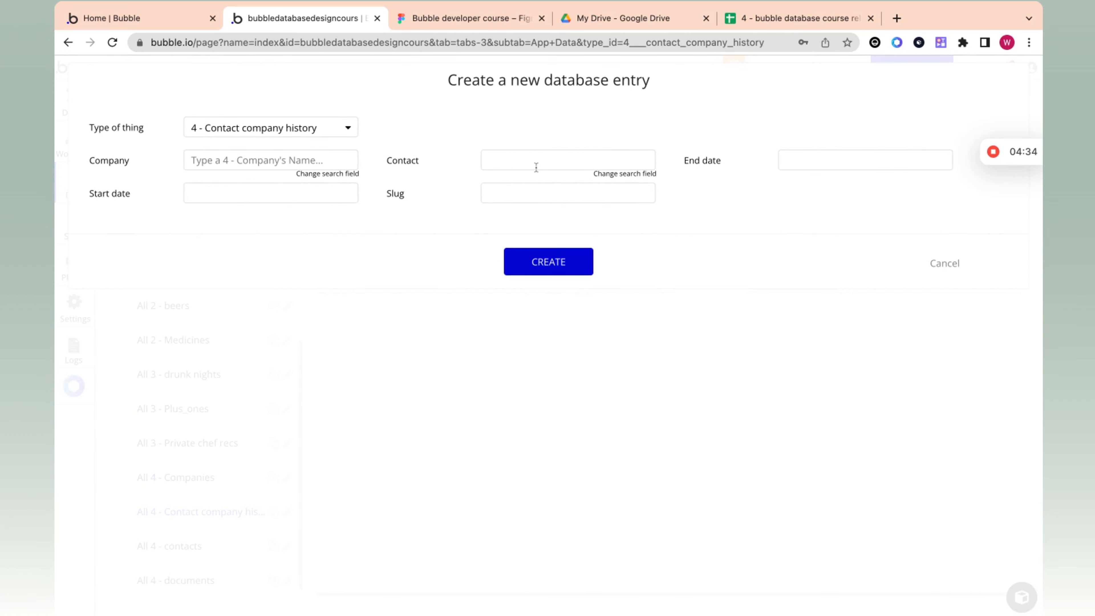
{"action": "left_click", "coordinate": [316, 161]}
{"action": "type", "text": "acme"}
{"action": "left_click", "coordinate": [306, 187]}
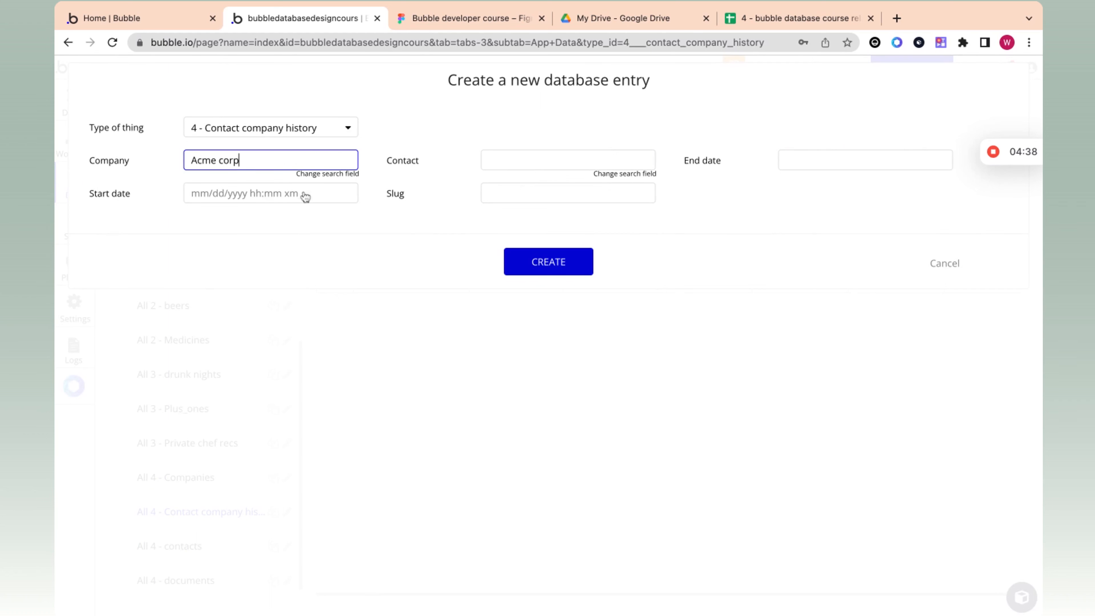
{"action": "left_click", "coordinate": [528, 155]}
{"action": "type", "text": "jon"}
{"action": "key", "text": "BackSpace"}
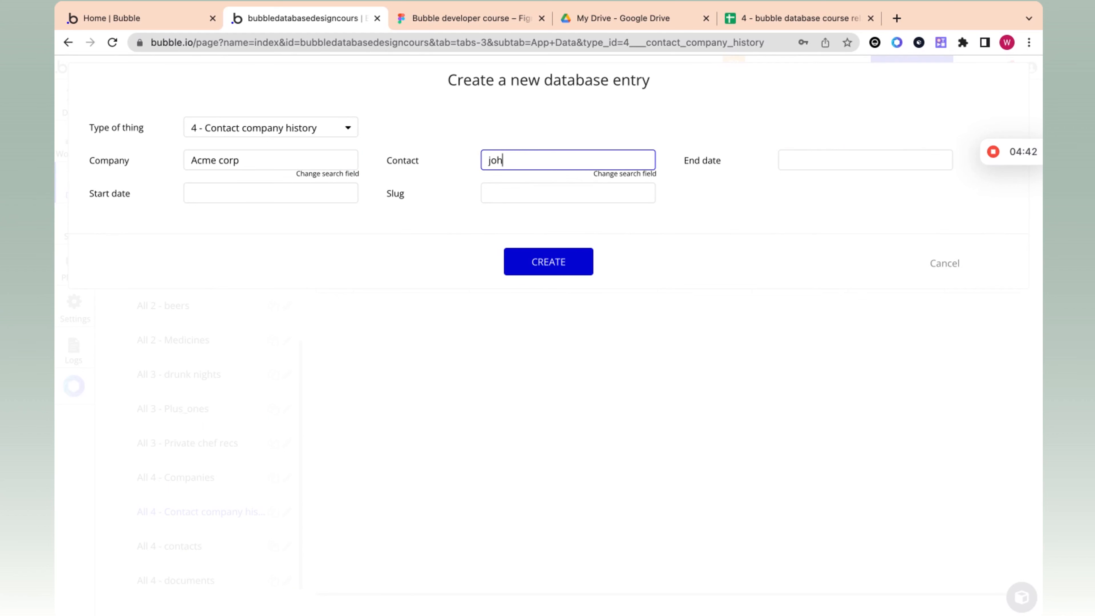
{"action": "type", "text": "hn"}
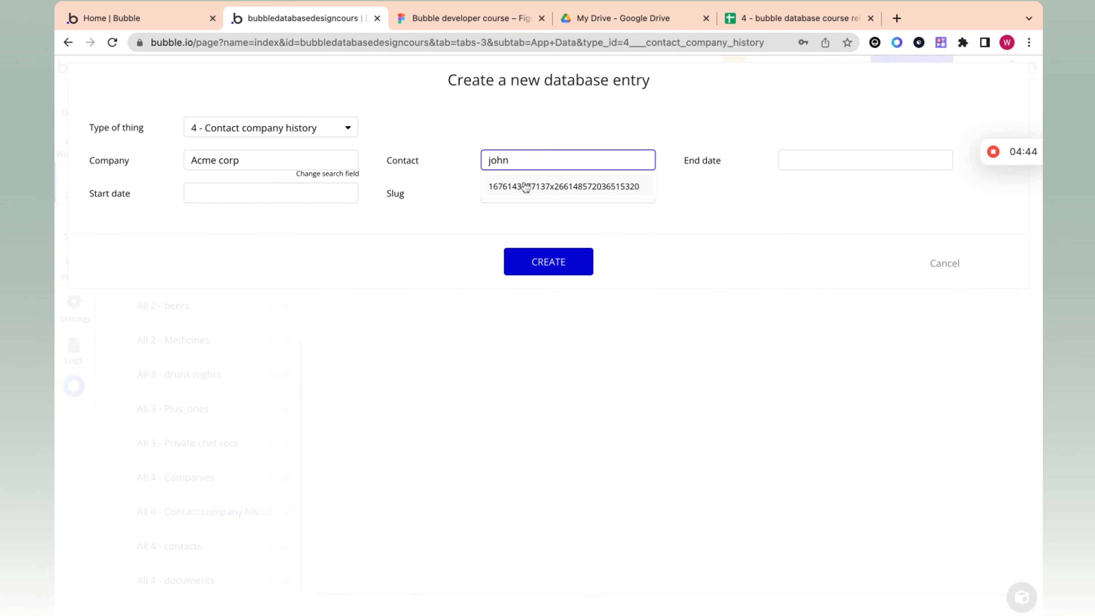
{"action": "left_click", "coordinate": [536, 127]}
{"action": "left_click", "coordinate": [530, 155]}
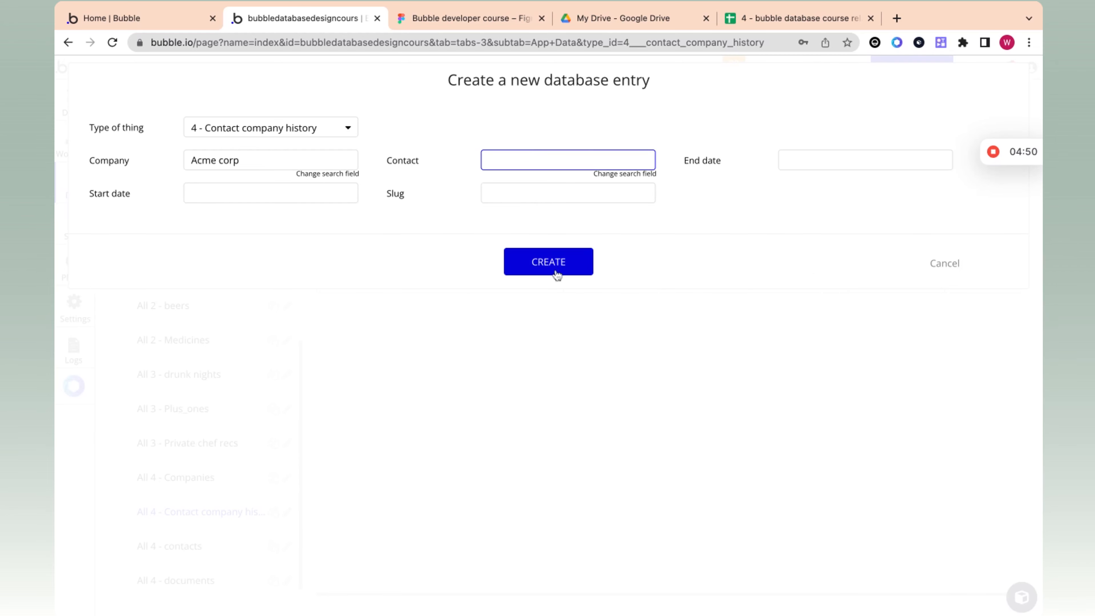
{"action": "left_click", "coordinate": [944, 264]}
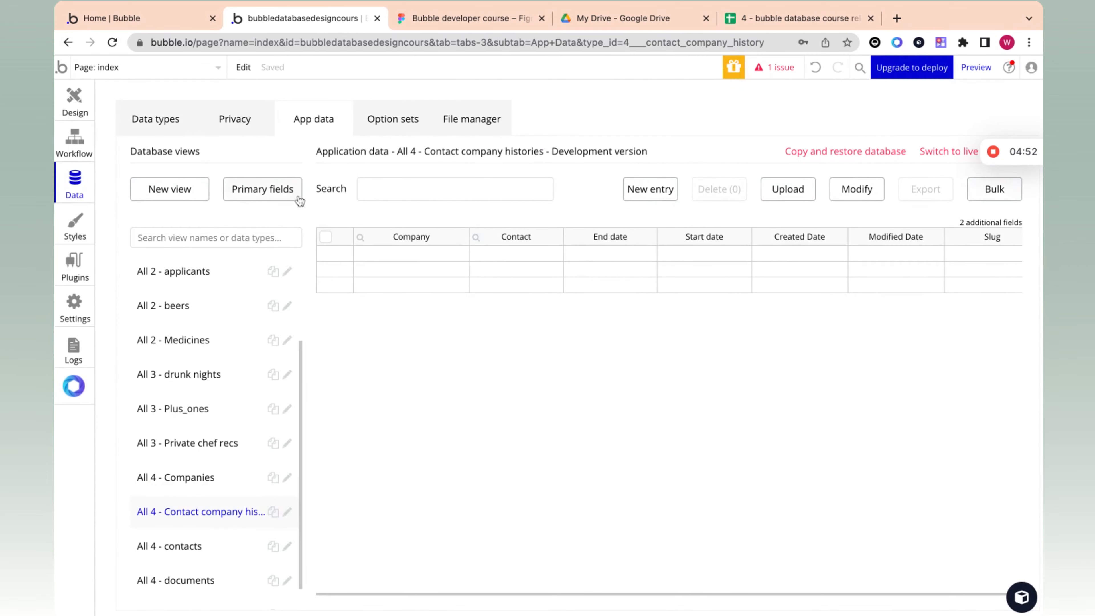
Step: Set the primary display field of the 4 - contacts data type to First name and save the primary fields
{"action": "left_click", "coordinate": [262, 189]}
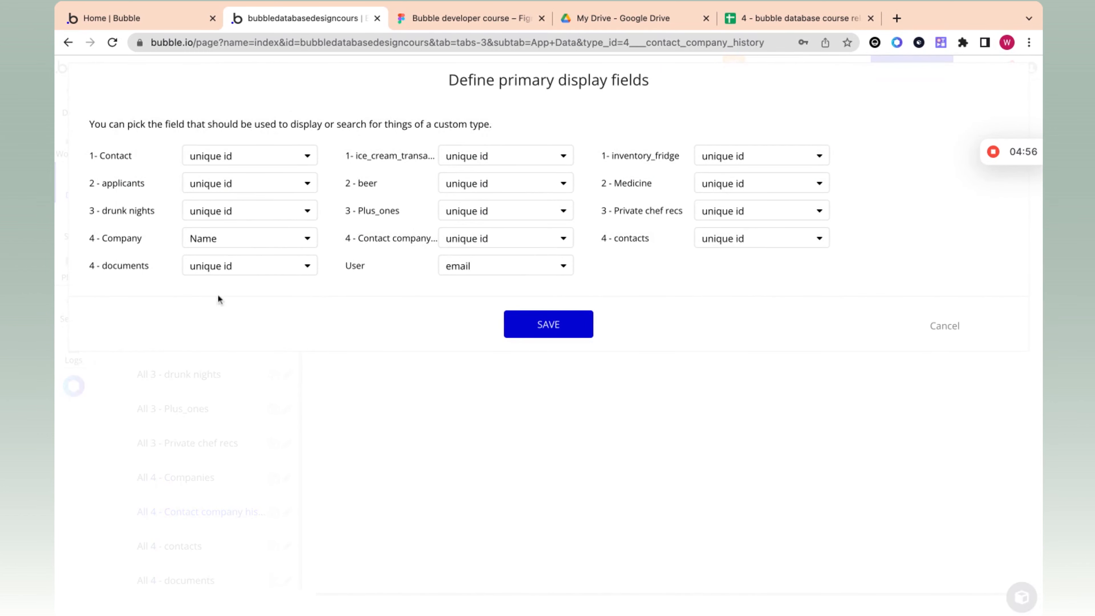
{"action": "left_click", "coordinate": [222, 162]}
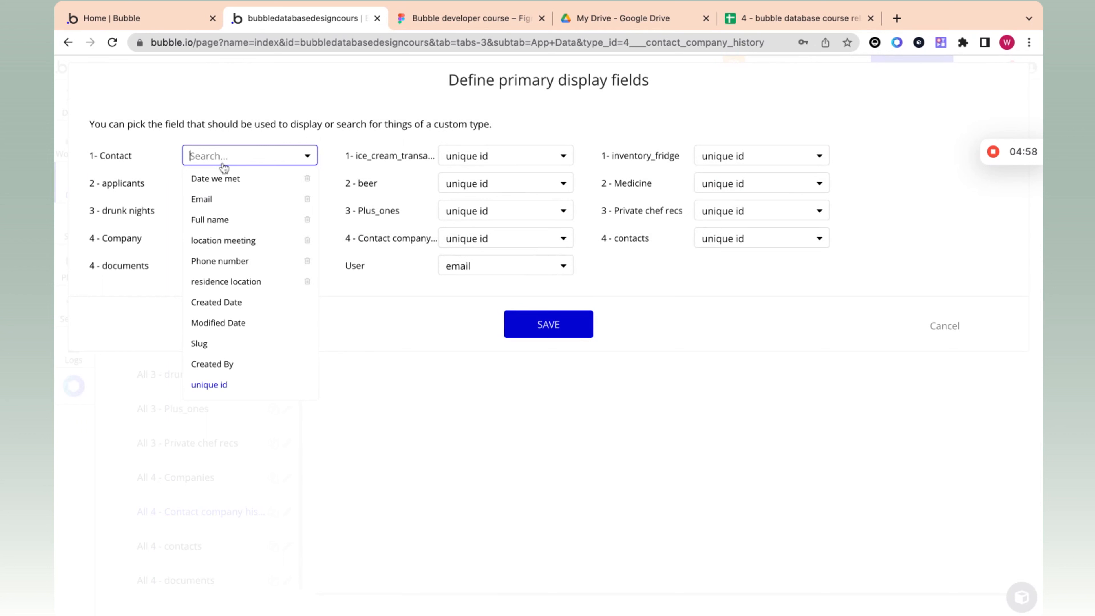
{"action": "left_click", "coordinate": [243, 137]}
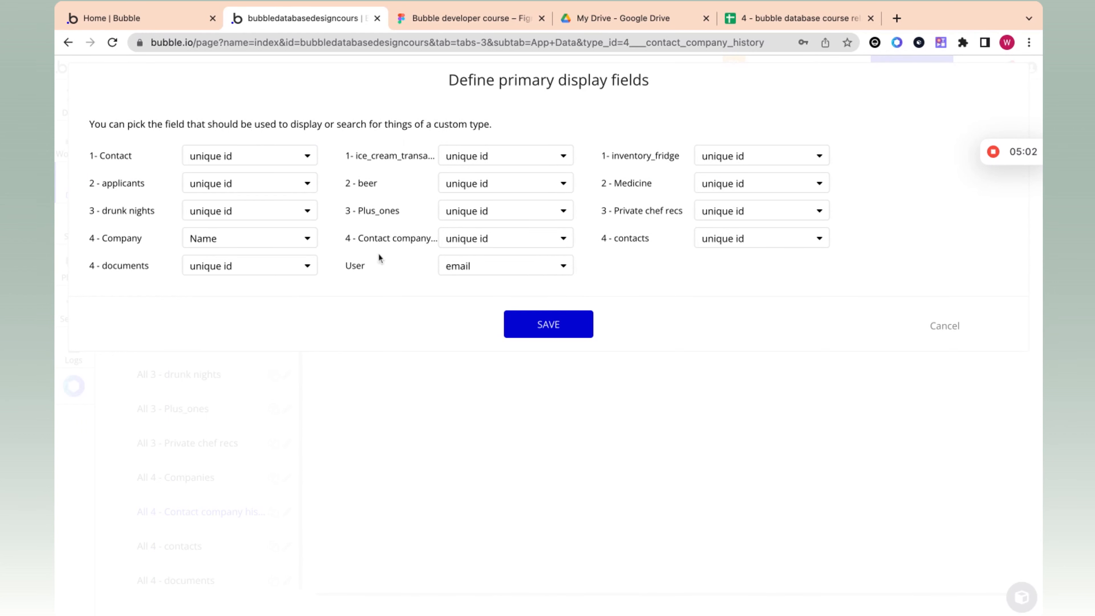
{"action": "left_click", "coordinate": [746, 245]}
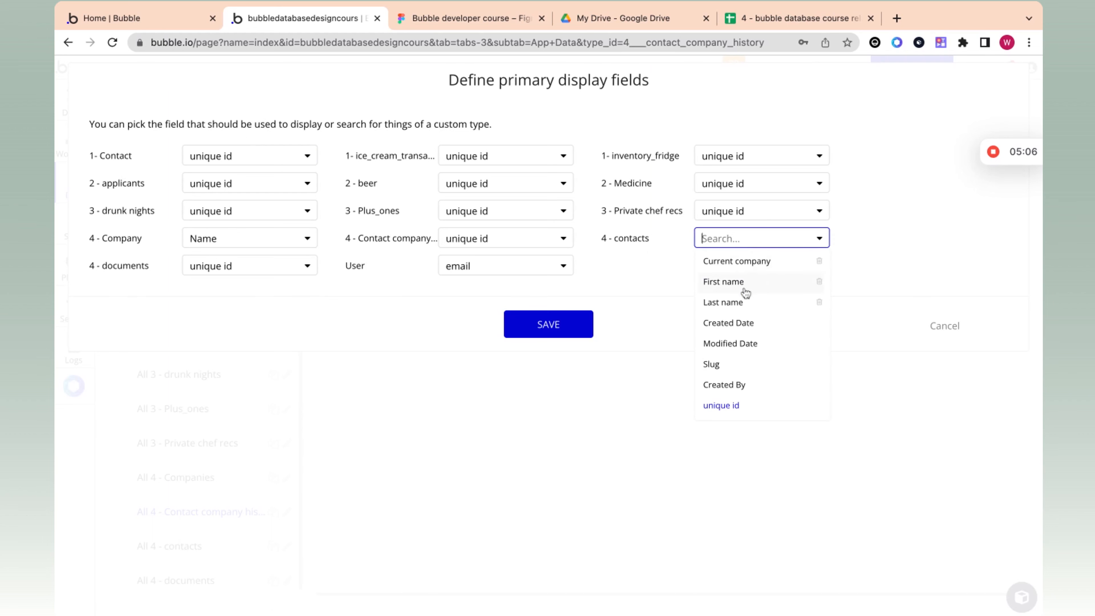
{"action": "left_click", "coordinate": [745, 288]}
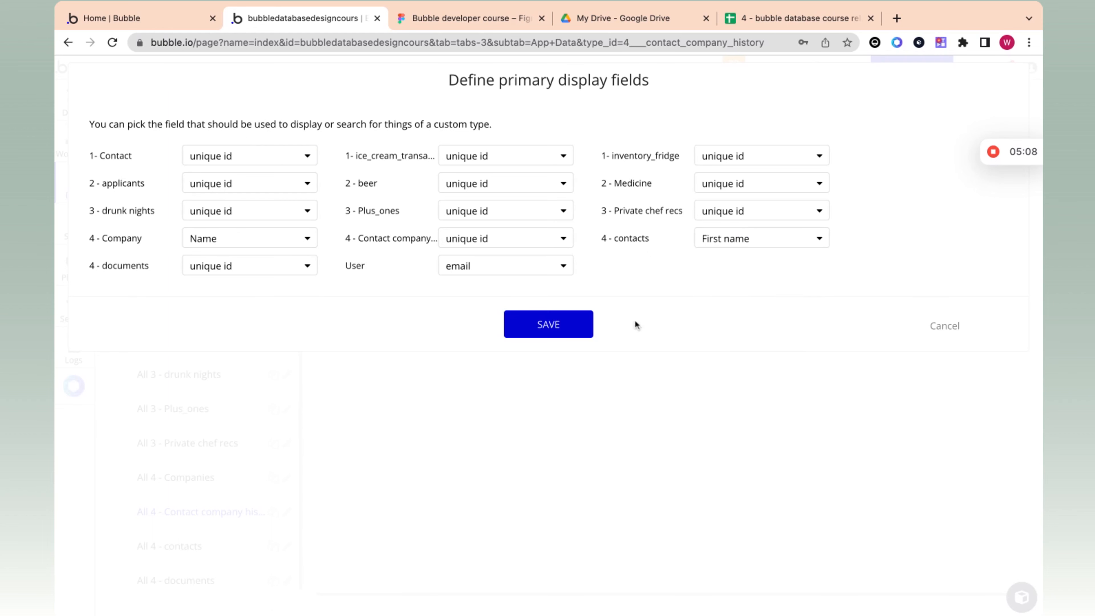
{"action": "left_click", "coordinate": [582, 332]}
Step: Start a new Contact company history entry with Acme corp as the Company and the existing contact matched by first name
{"action": "left_click", "coordinate": [659, 188]}
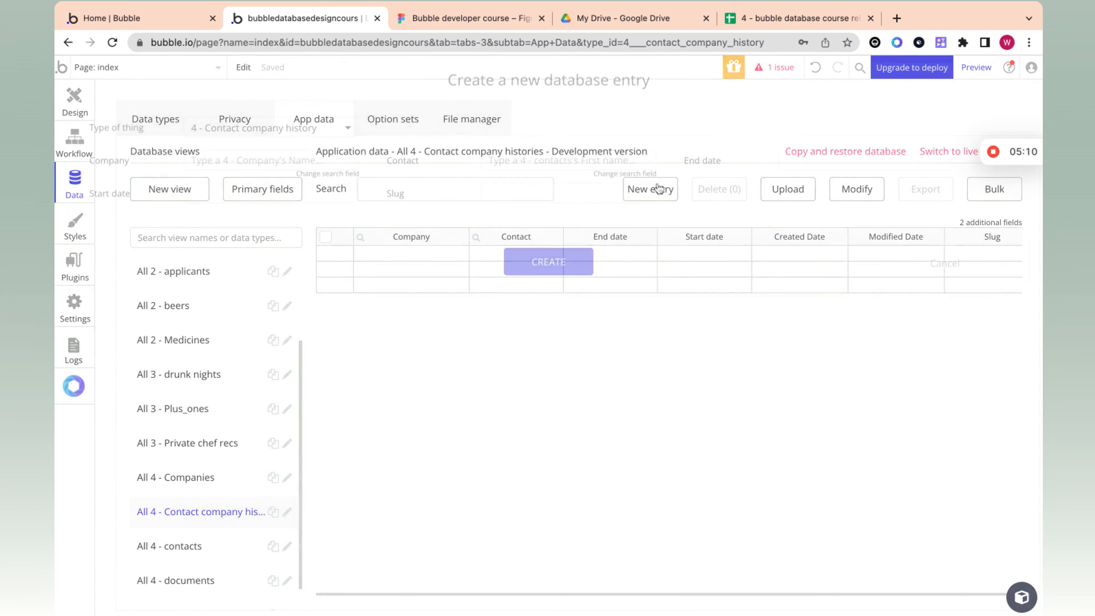
{"action": "left_click", "coordinate": [304, 159]}
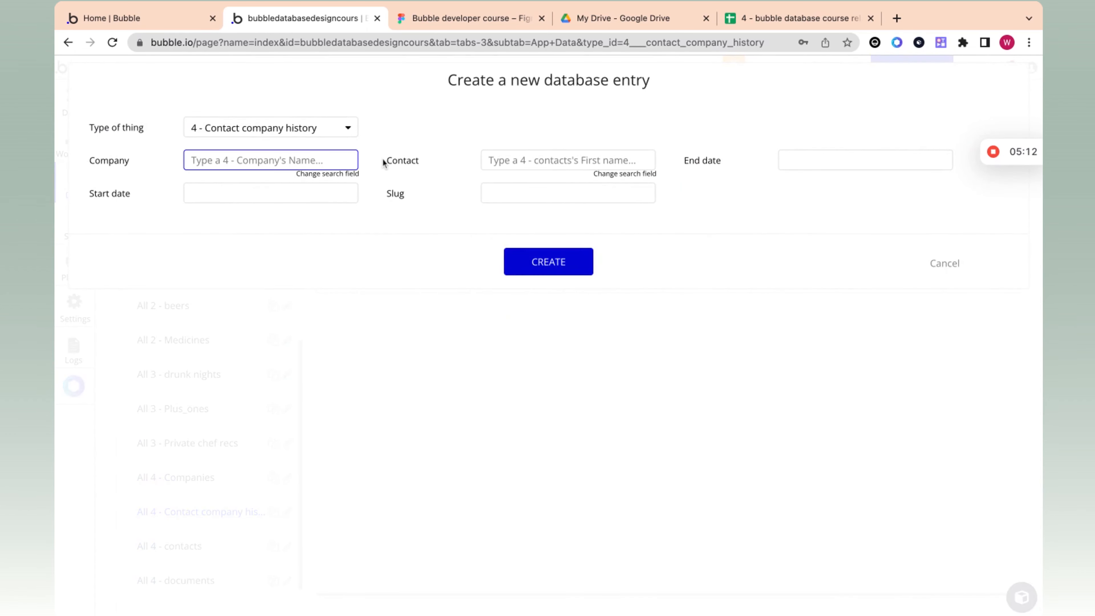
{"action": "type", "text": "acme c"}
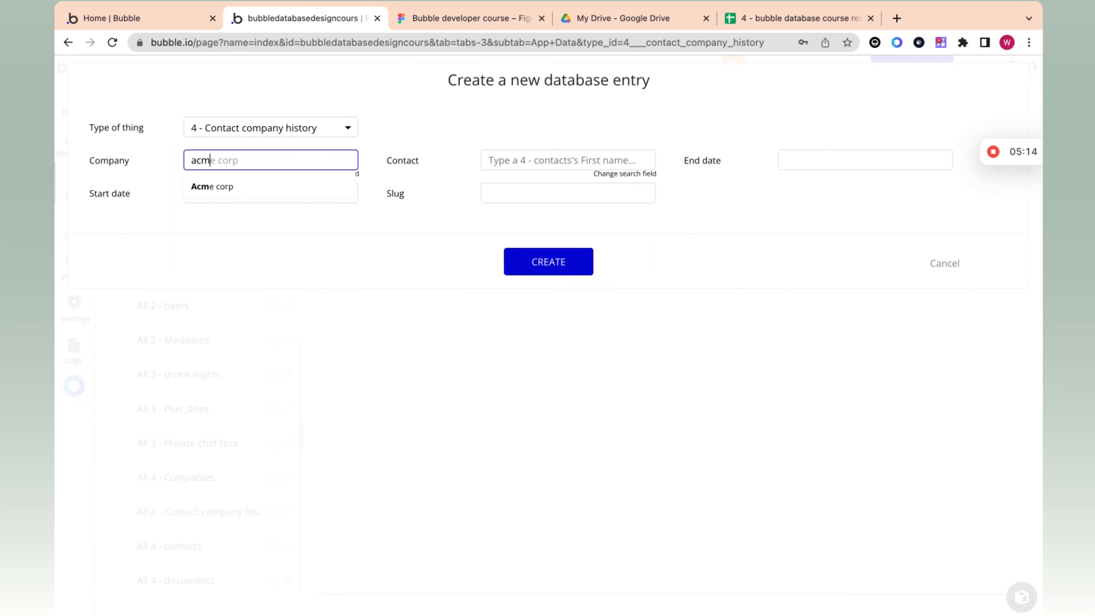
{"action": "left_click", "coordinate": [330, 188]}
{"action": "left_click", "coordinate": [501, 160]}
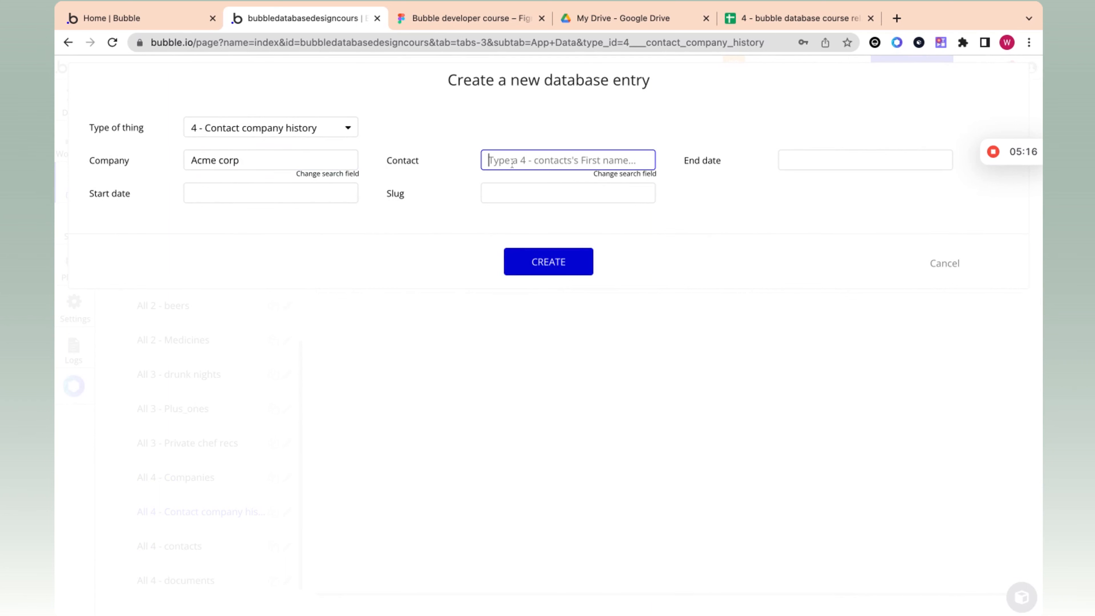
{"action": "type", "text": "jo"}
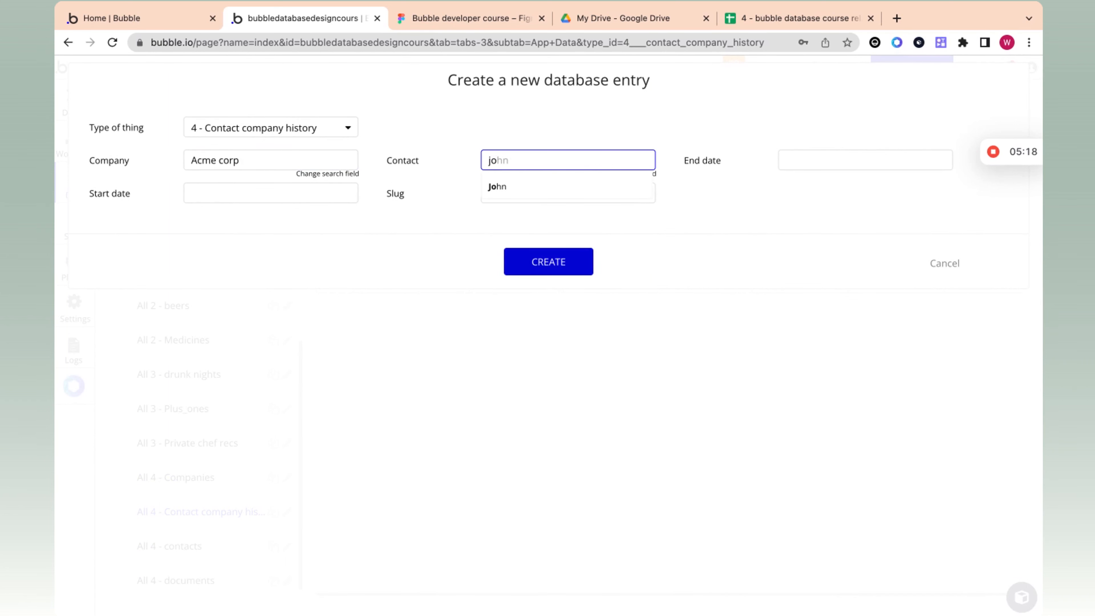
{"action": "left_click", "coordinate": [512, 187]}
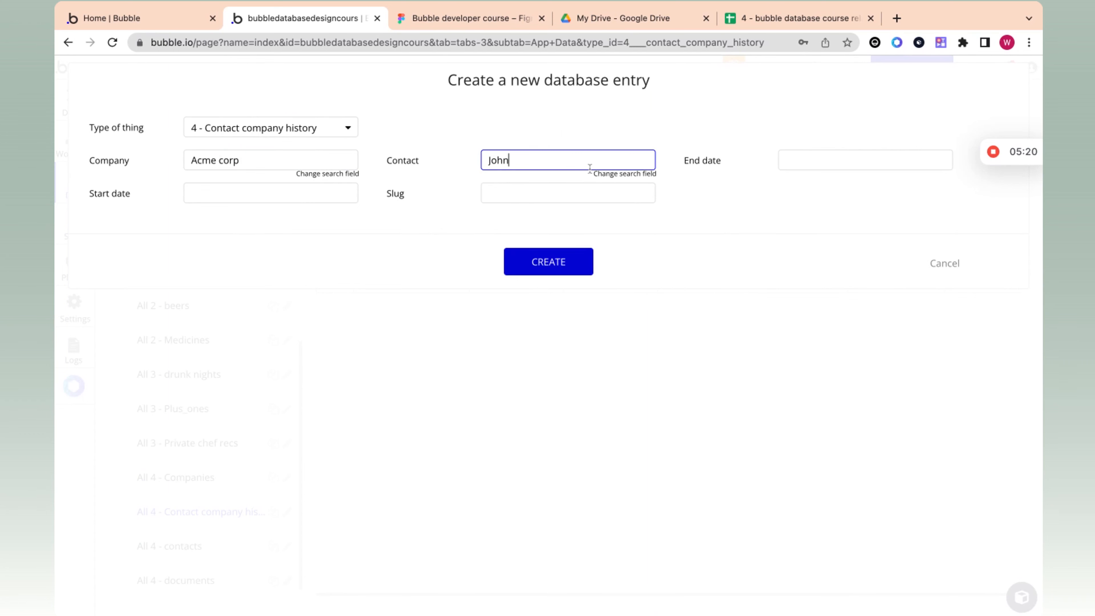
Step: Set the new entry's Start date to 10/30/2022 09:00 am
{"action": "left_click", "coordinate": [340, 195]}
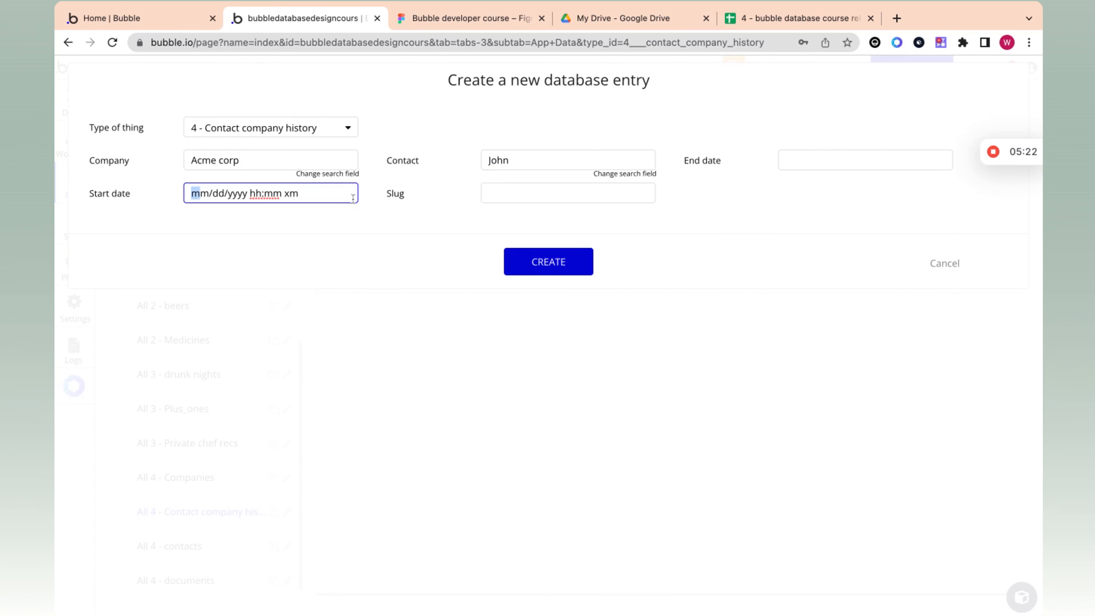
{"action": "type", "text": "10/"}
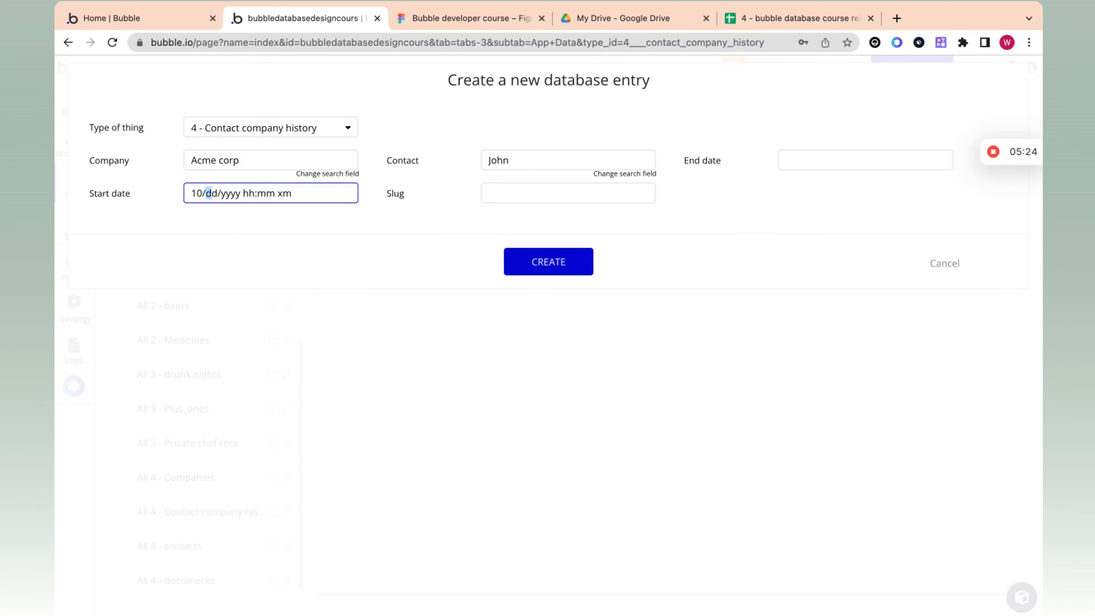
{"action": "type", "text": "30/2022 10:00 am"}
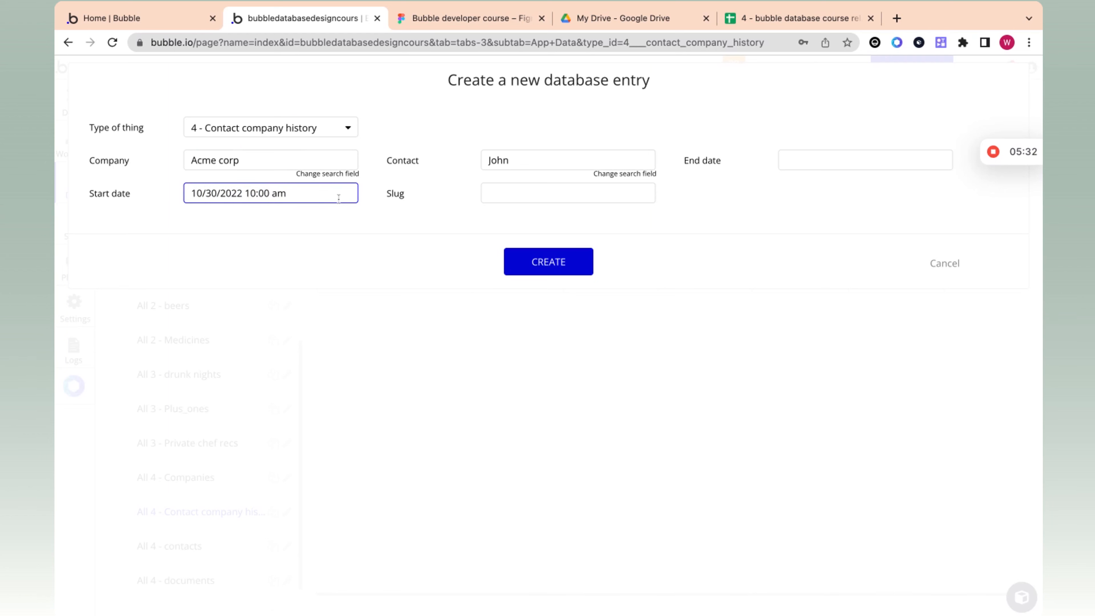
{"action": "left_click", "coordinate": [256, 193]}
{"action": "left_click", "coordinate": [252, 193]}
{"action": "type", "text": "09"}
Step: Leave the End date empty and create the Contact company history entry
{"action": "left_click", "coordinate": [798, 159]}
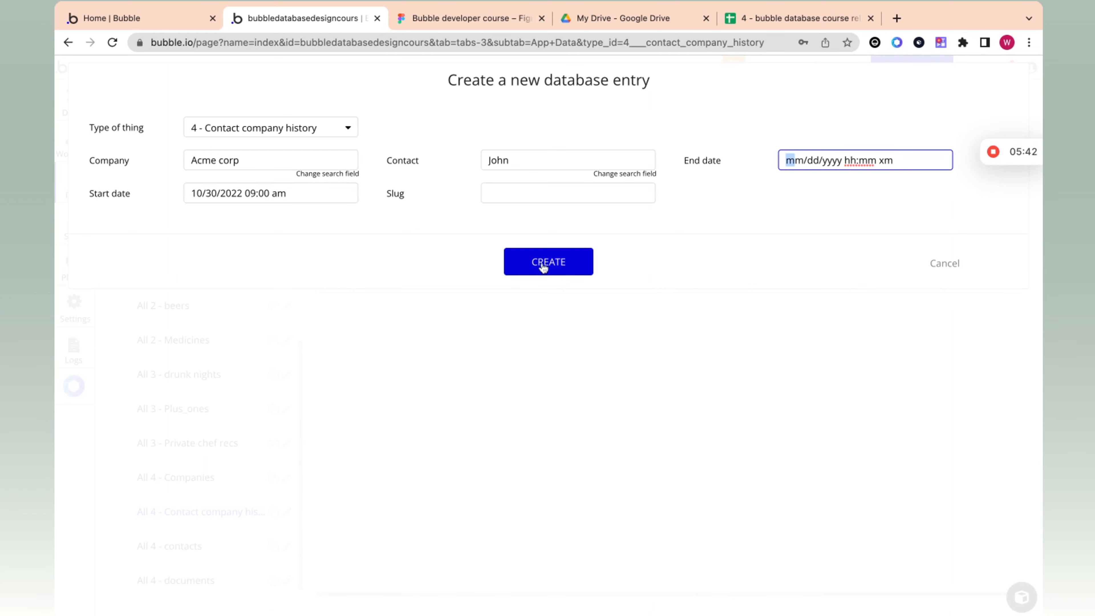
{"action": "left_click", "coordinate": [814, 138]}
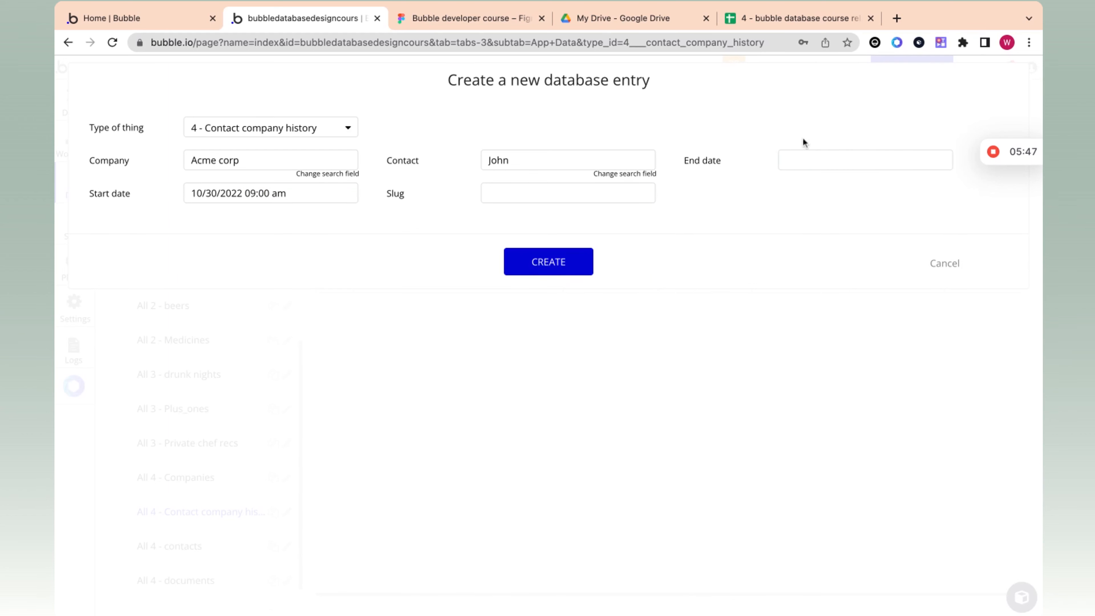
{"action": "left_click", "coordinate": [554, 272]}
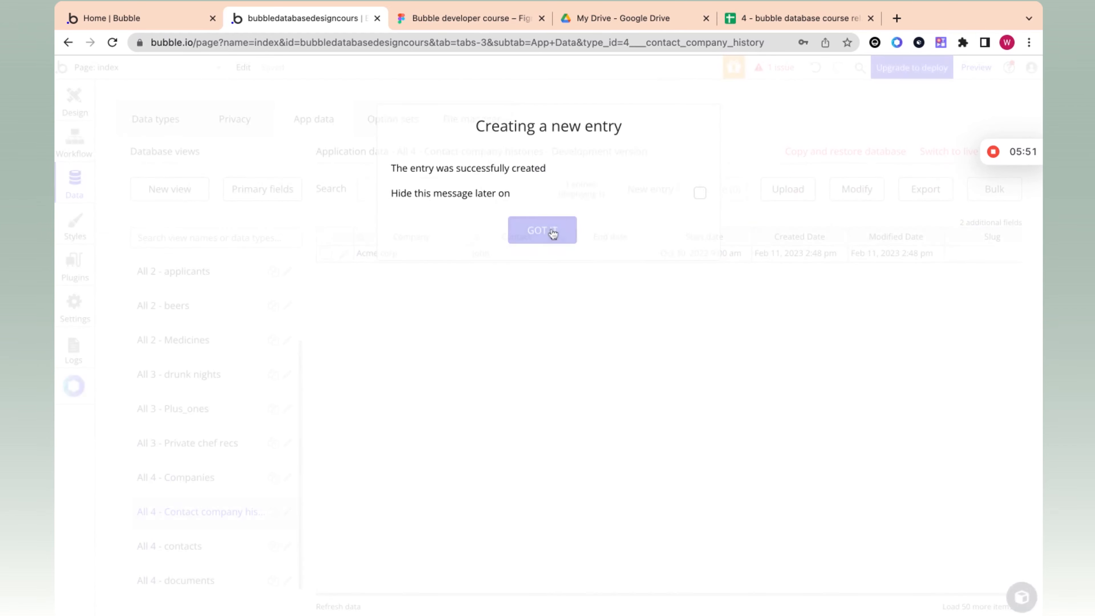
{"action": "left_click", "coordinate": [550, 233]}
Step: Examine the new Contact company history entry's Contact, End date, Start date and Company values
{"action": "left_click", "coordinate": [492, 255]}
{"action": "left_click", "coordinate": [632, 259]}
{"action": "left_click", "coordinate": [727, 259]}
{"action": "left_click", "coordinate": [774, 256]}
{"action": "left_click", "coordinate": [711, 257]}
{"action": "left_click", "coordinate": [517, 258]}
{"action": "left_click", "coordinate": [418, 257]}
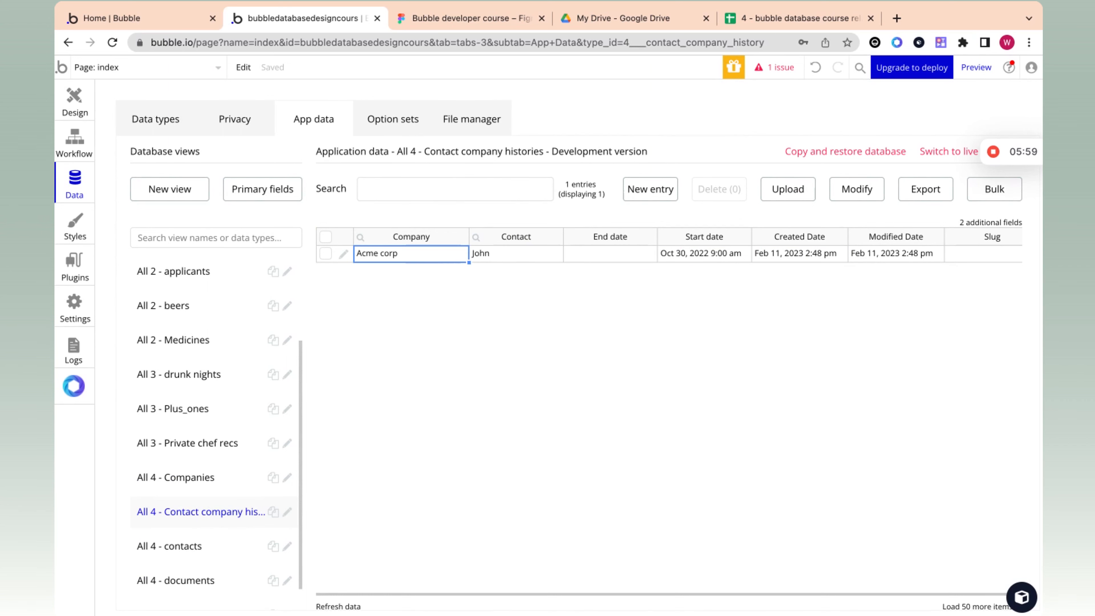
{"action": "left_click", "coordinate": [993, 152]}
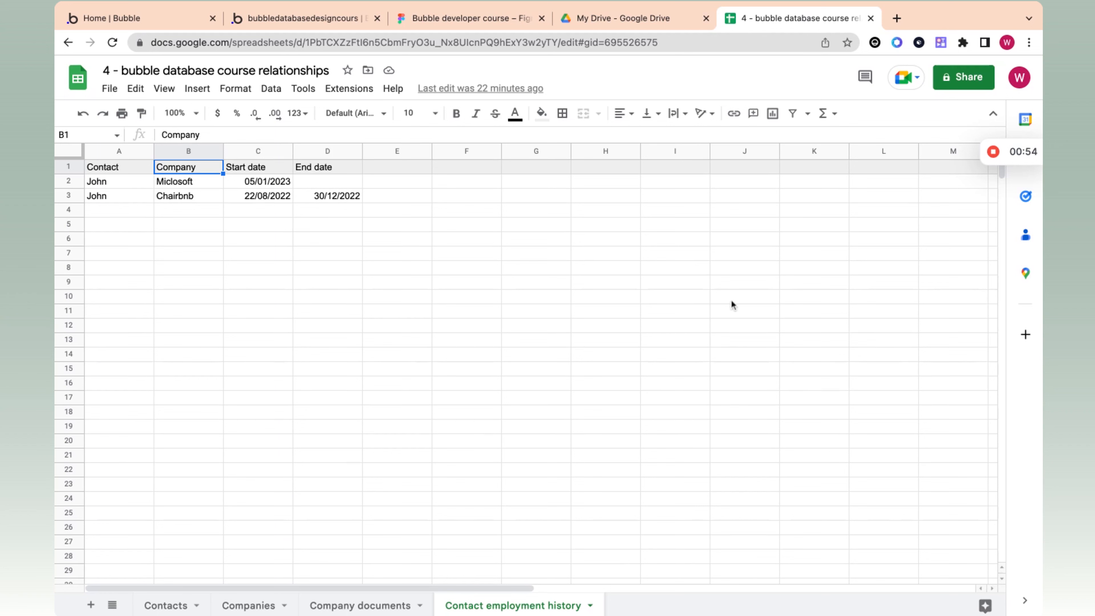
{"action": "mouse_move", "coordinate": [993, 153]}
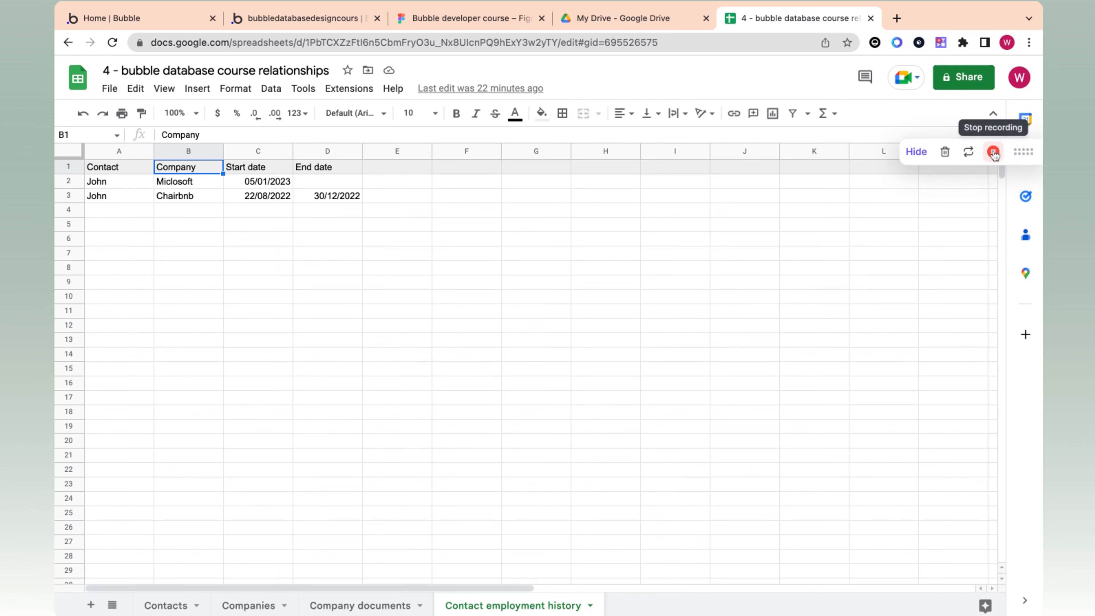